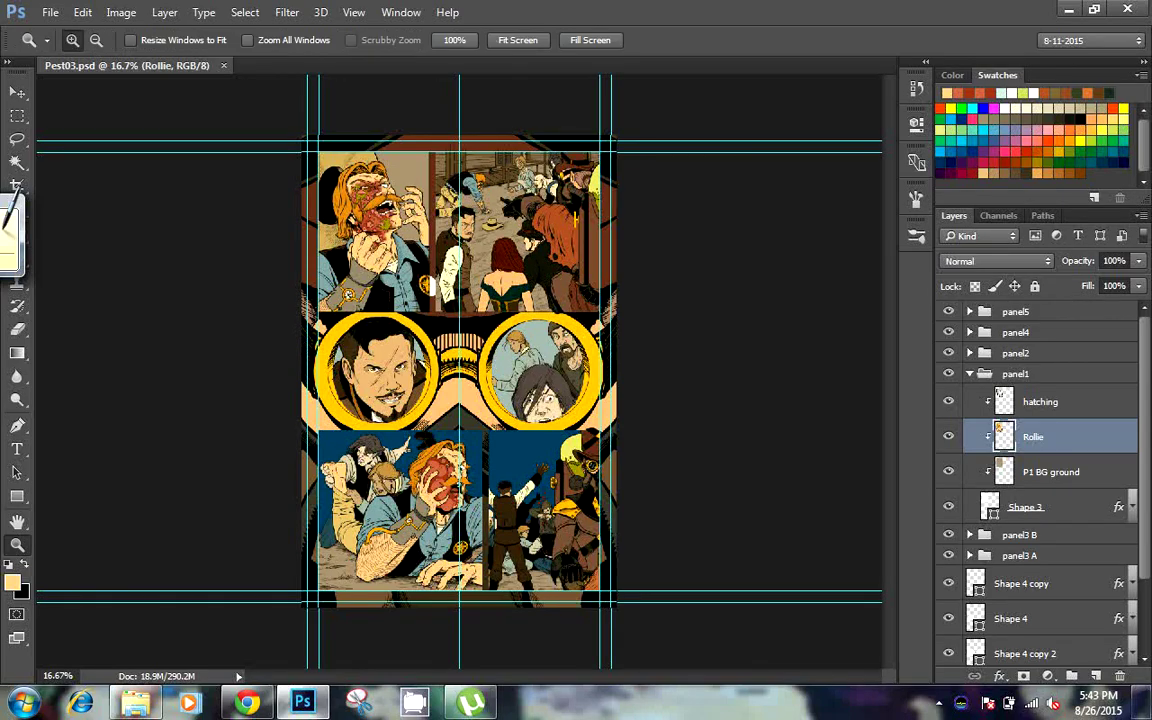
# Zoom in on Rollie's face and set a dark foreground colour for shadows
pyautogui.click(381, 204)
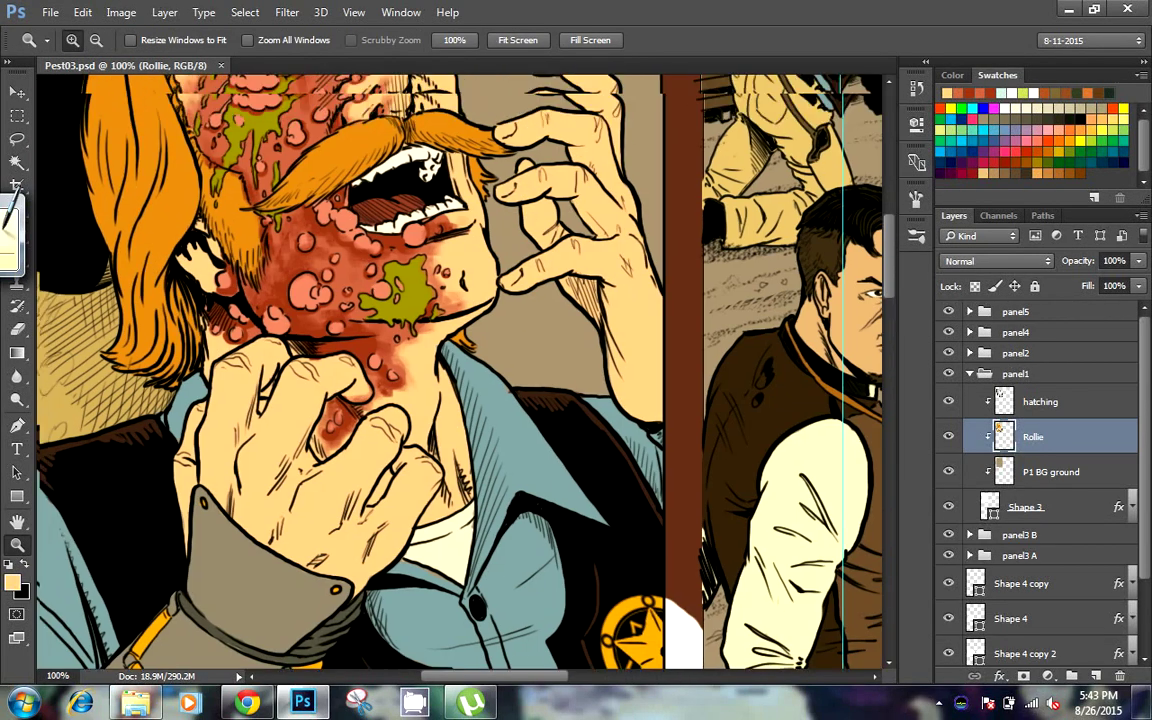
pyautogui.moveTo(380, 250); pyautogui.dragTo(670, 390)
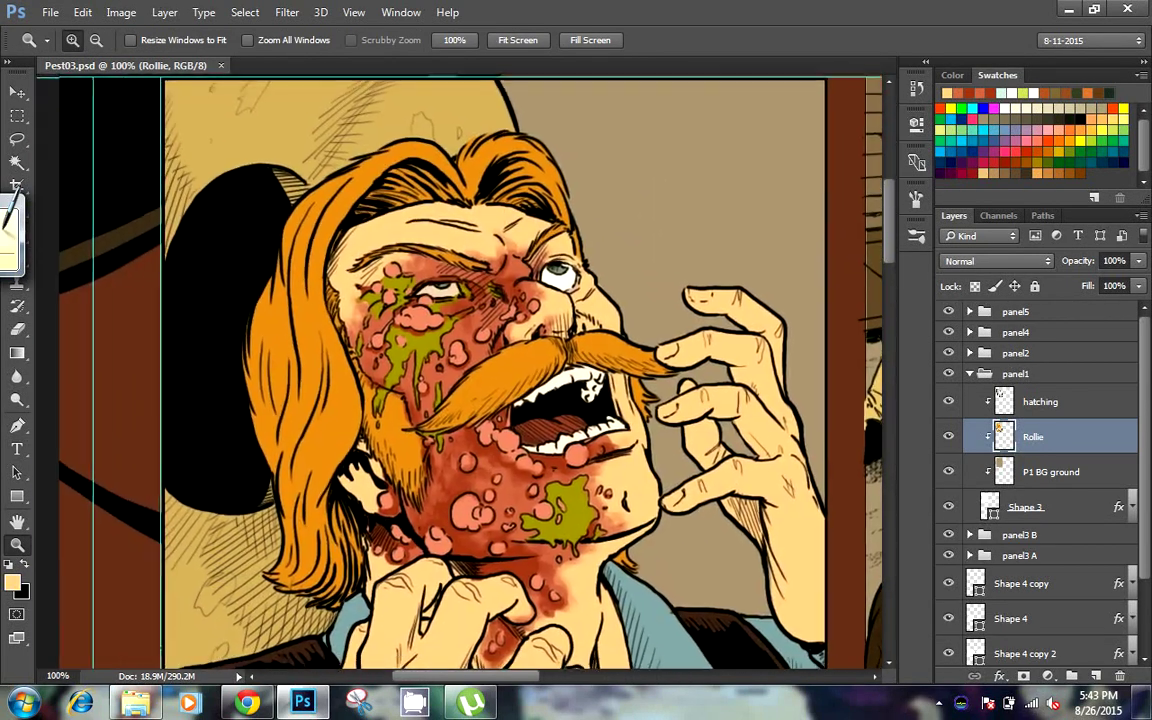
pyautogui.click(12, 581)
pyautogui.moveTo(442, 387); pyautogui.dragTo(442, 238)
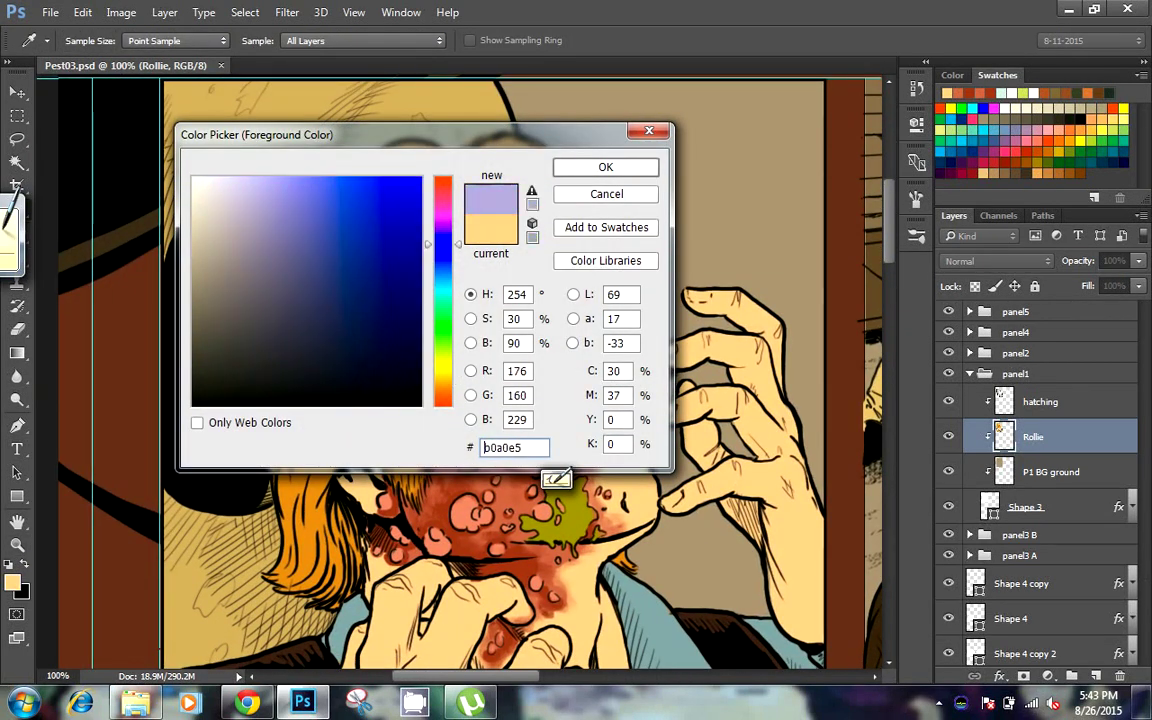
pyautogui.click(243, 307)
pyautogui.press('Return')
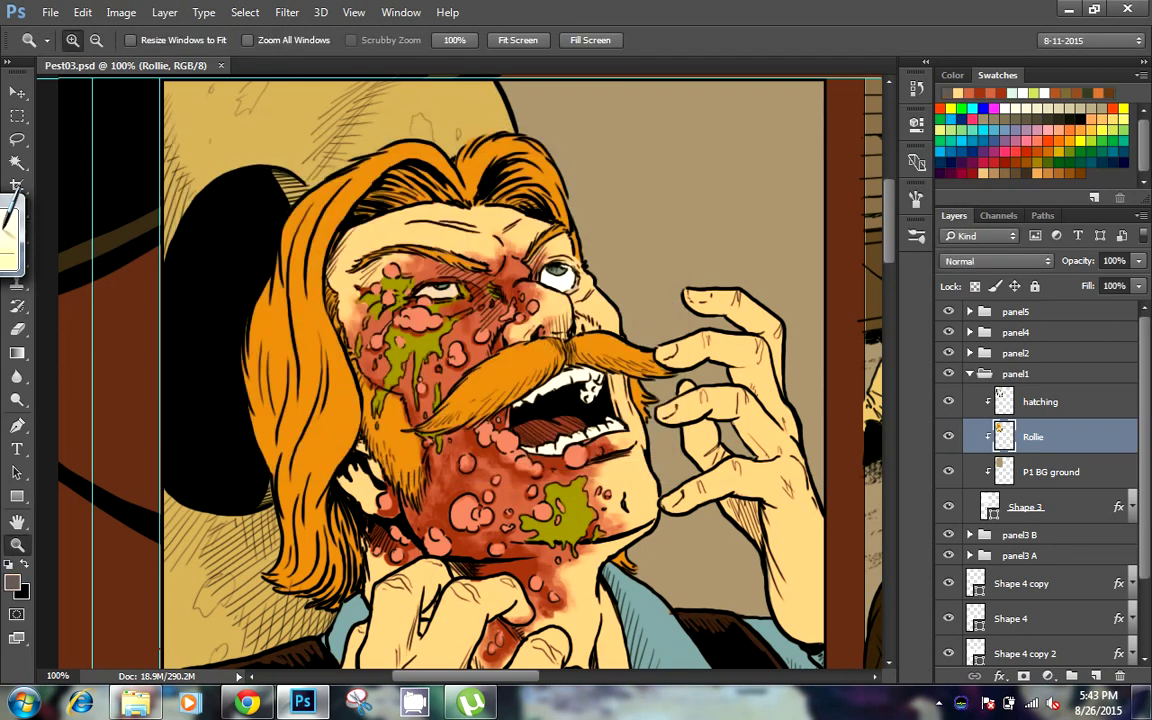
# Brush in Multiply mode to darken the left side of the face and around the eye
pyautogui.press('b')
pyautogui.hotkey('shift', 'alt', 'm')
pyautogui.press('F5')
pyautogui.press('F5')
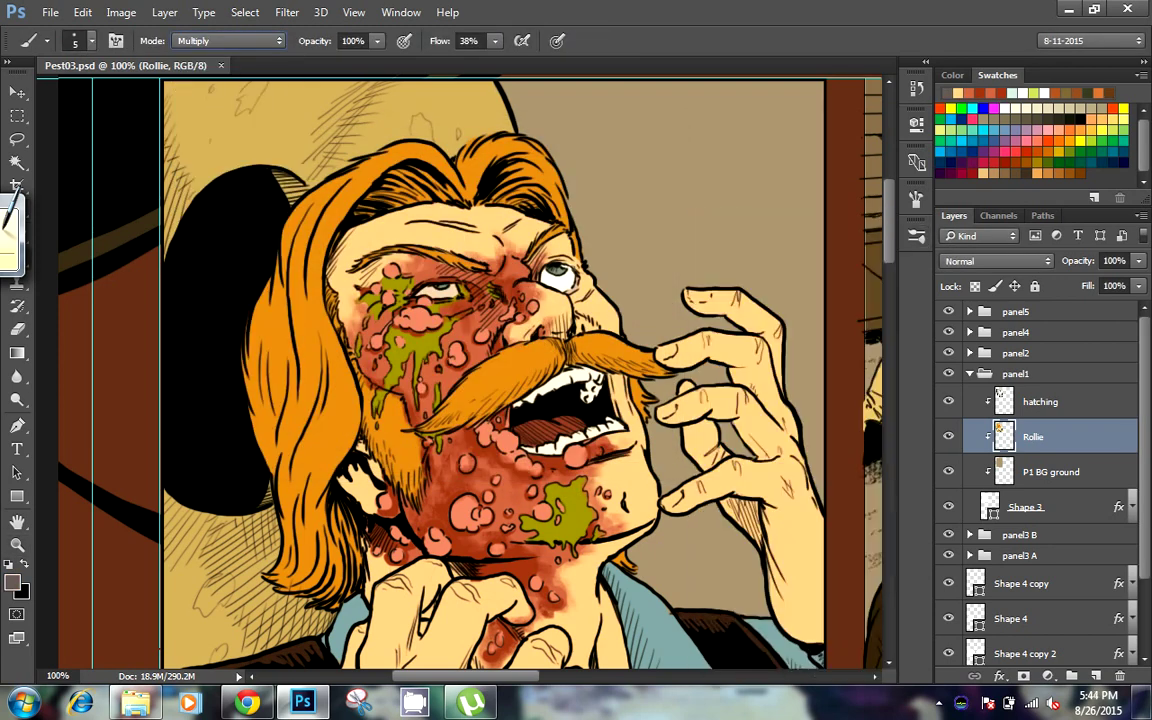
pyautogui.moveTo(365, 268); pyautogui.dragTo(304, 368)
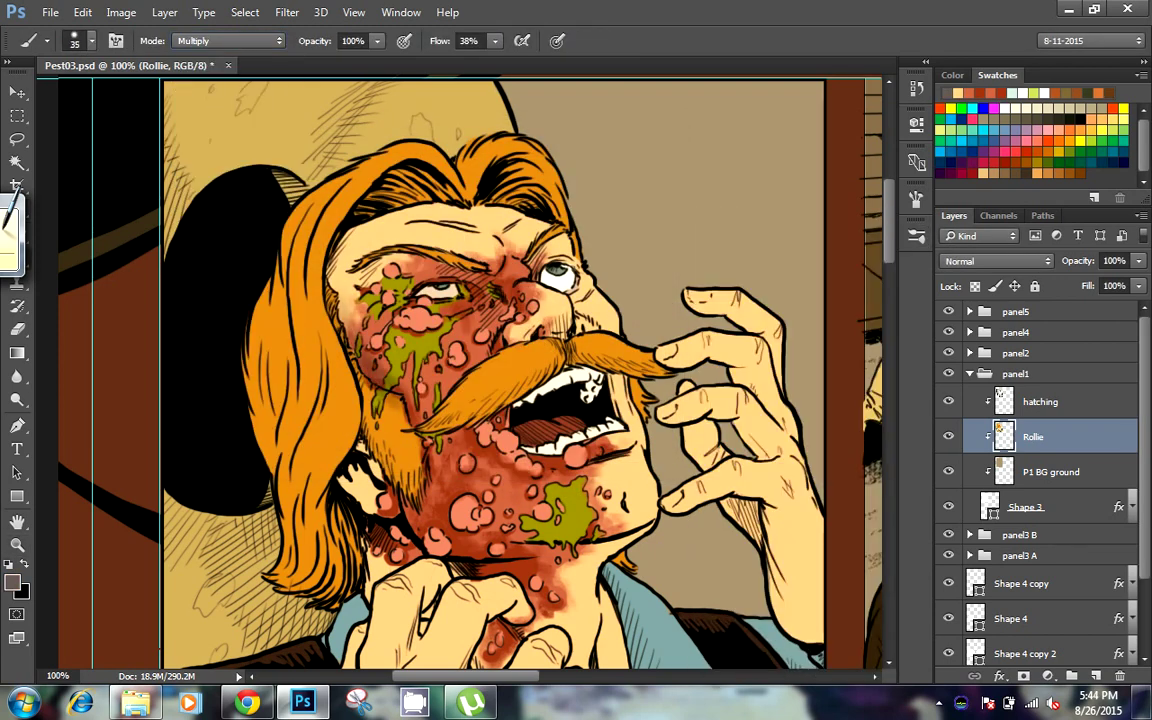
pyautogui.moveTo(318, 234); pyautogui.dragTo(296, 300)
pyautogui.moveTo(480, 244)
pyautogui.mouseDown()
pyautogui.moveTo(436, 306)
pyautogui.moveTo(440, 235)
pyautogui.mouseUp()
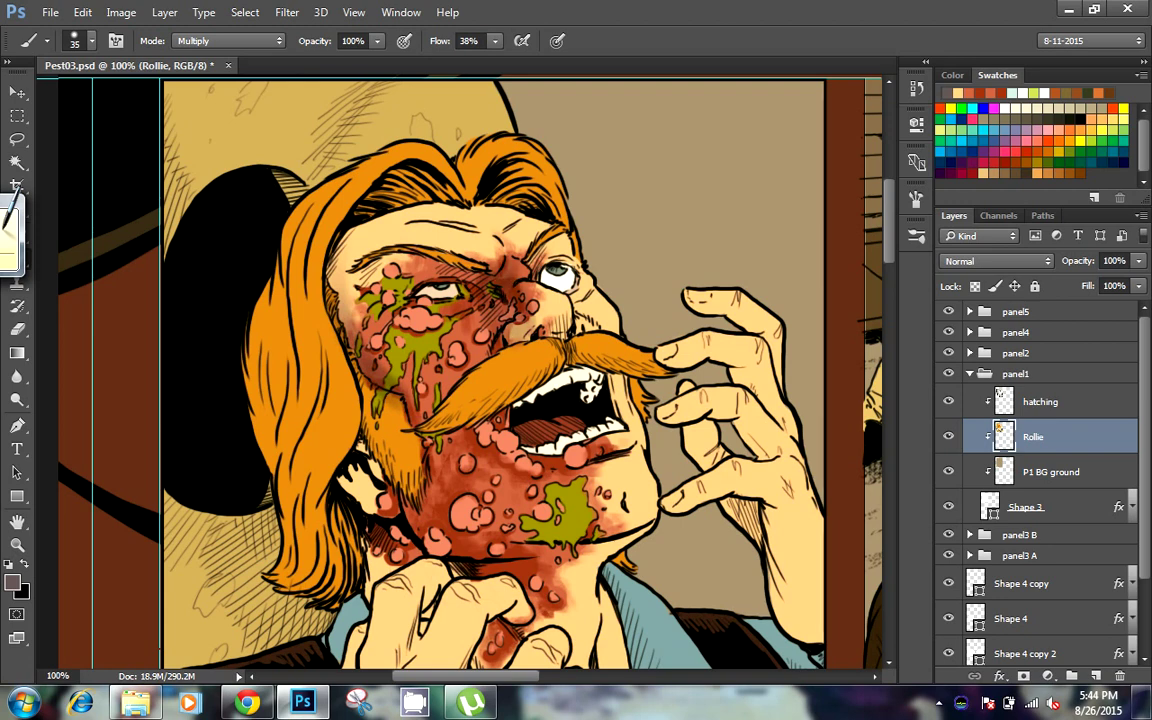
# Darken the cheeks, beard and forehead, then lock the Rollie layer's transparent pixels
pyautogui.moveTo(400, 450); pyautogui.dragTo(375, 395)
pyautogui.moveTo(470, 420)
pyautogui.mouseDown()
pyautogui.moveTo(395, 380)
pyautogui.moveTo(410, 360)
pyautogui.mouseUp()
pyautogui.moveTo(425, 475)
pyautogui.mouseDown()
pyautogui.moveTo(360, 510)
pyautogui.moveTo(335, 395)
pyautogui.mouseUp()
pyautogui.moveTo(345, 460); pyautogui.dragTo(300, 410)
pyautogui.moveTo(405, 205); pyautogui.dragTo(335, 160)
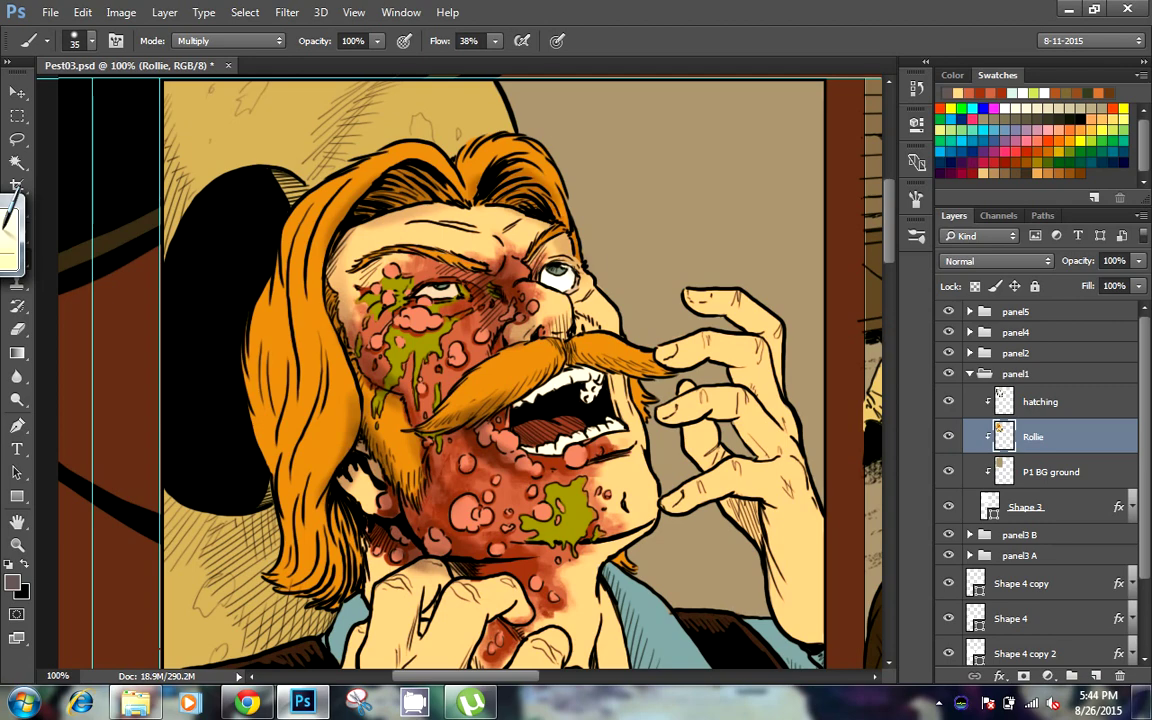
pyautogui.press('/')
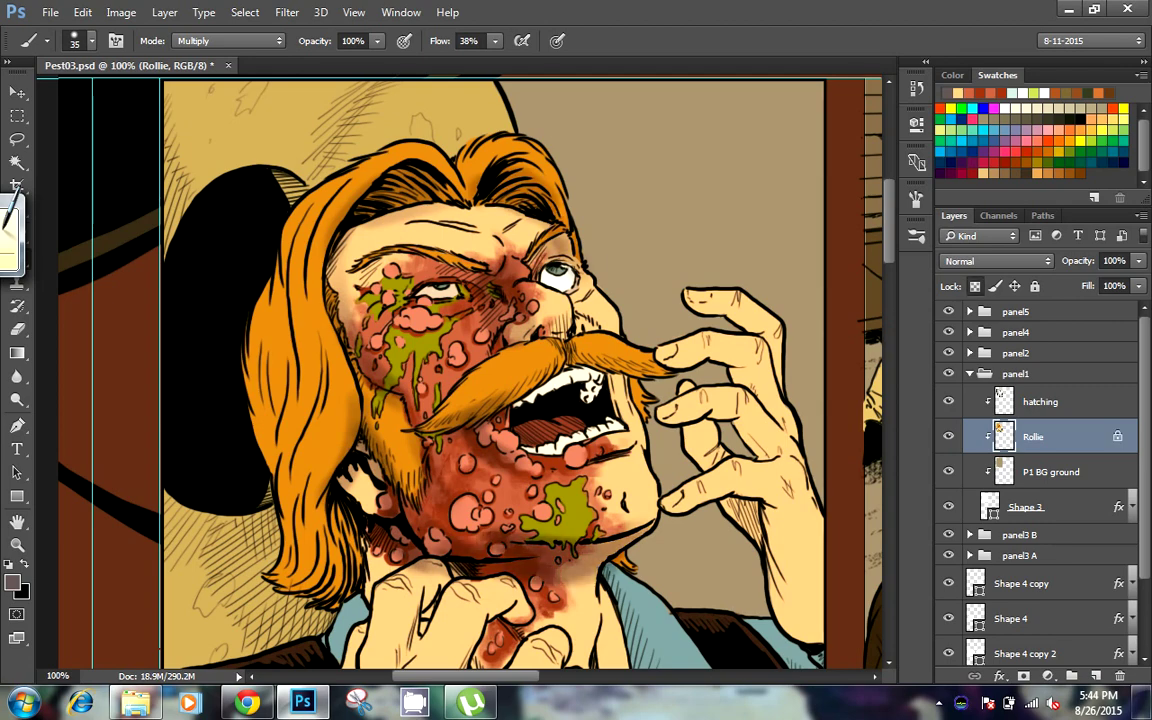
pyautogui.moveTo(560, 450); pyautogui.dragTo(620, 230)
# Return the brush to Normal mode and paint light peach over the eyebrow and forehead
pyautogui.moveTo(560, 300); pyautogui.dragTo(648, 480)
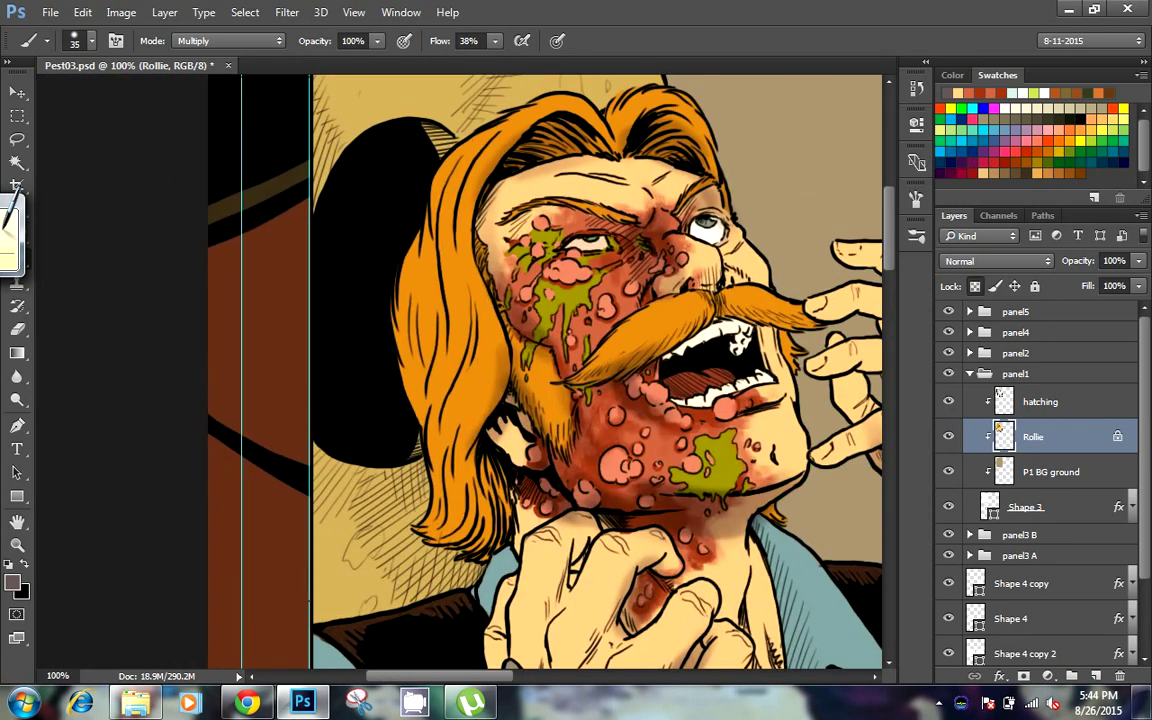
pyautogui.click(228, 41)
pyautogui.click(200, 55)
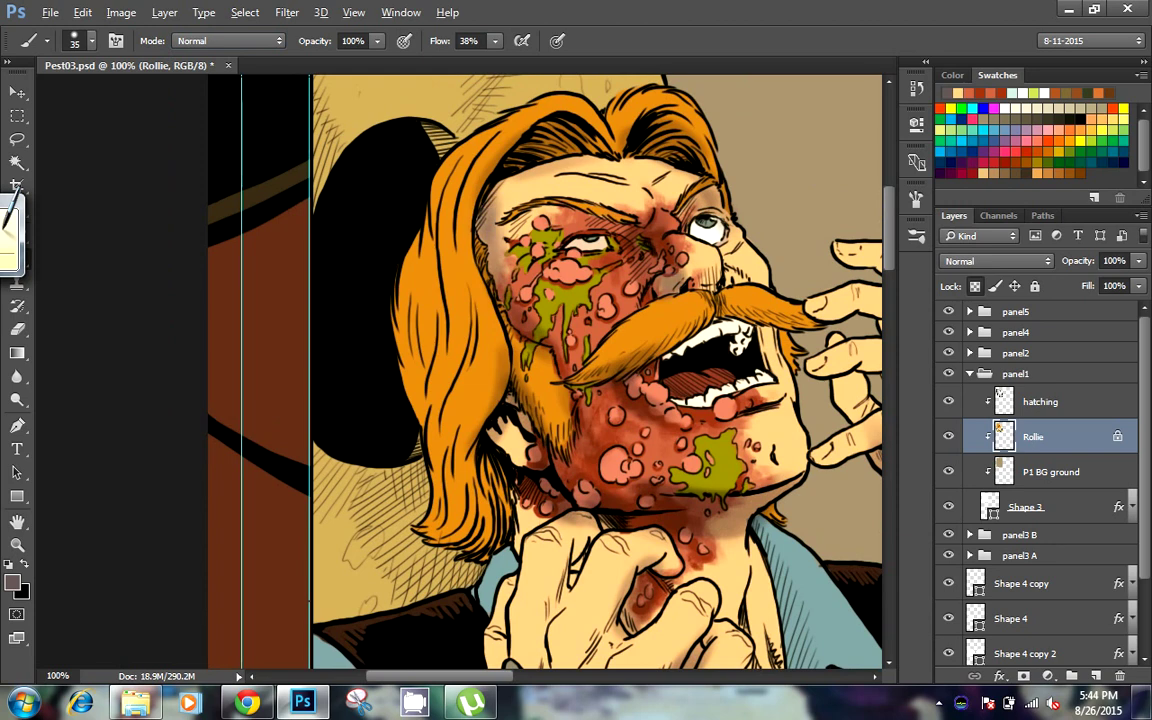
pyautogui.keyDown('alt'); pyautogui.click(606, 253); pyautogui.keyUp('alt')
pyautogui.press('[')
pyautogui.press('[')
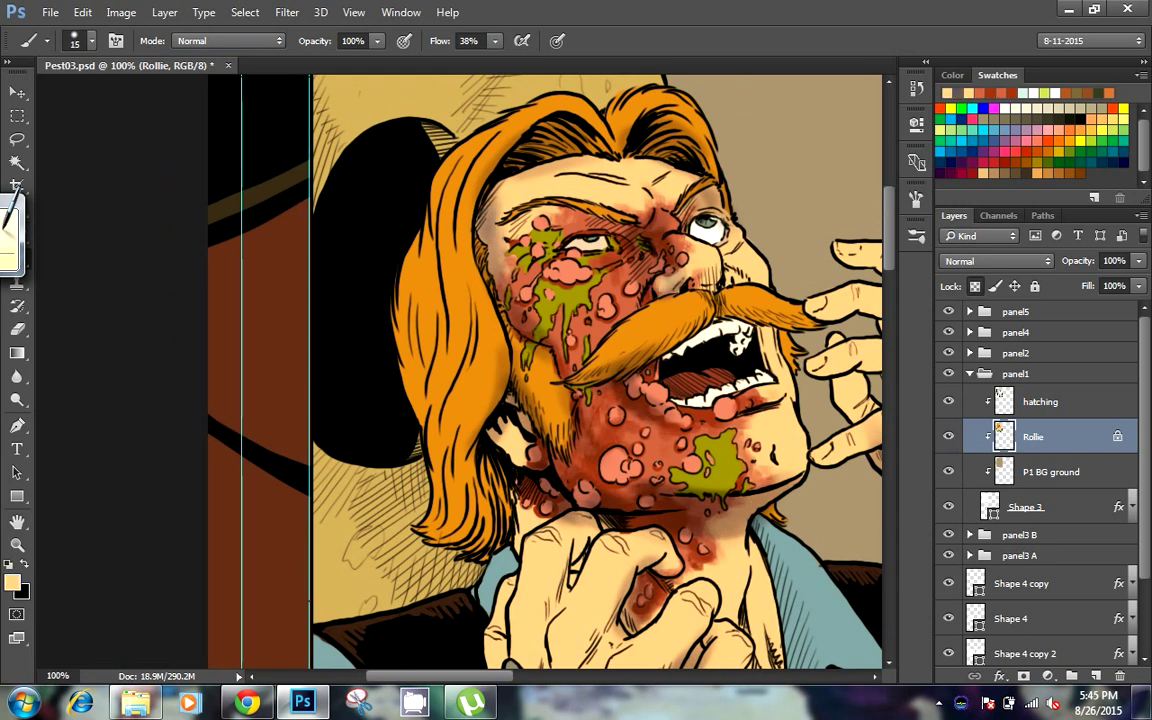
pyautogui.press(']')
pyautogui.press(']')
pyautogui.moveTo(450, 190); pyautogui.dragTo(535, 148)
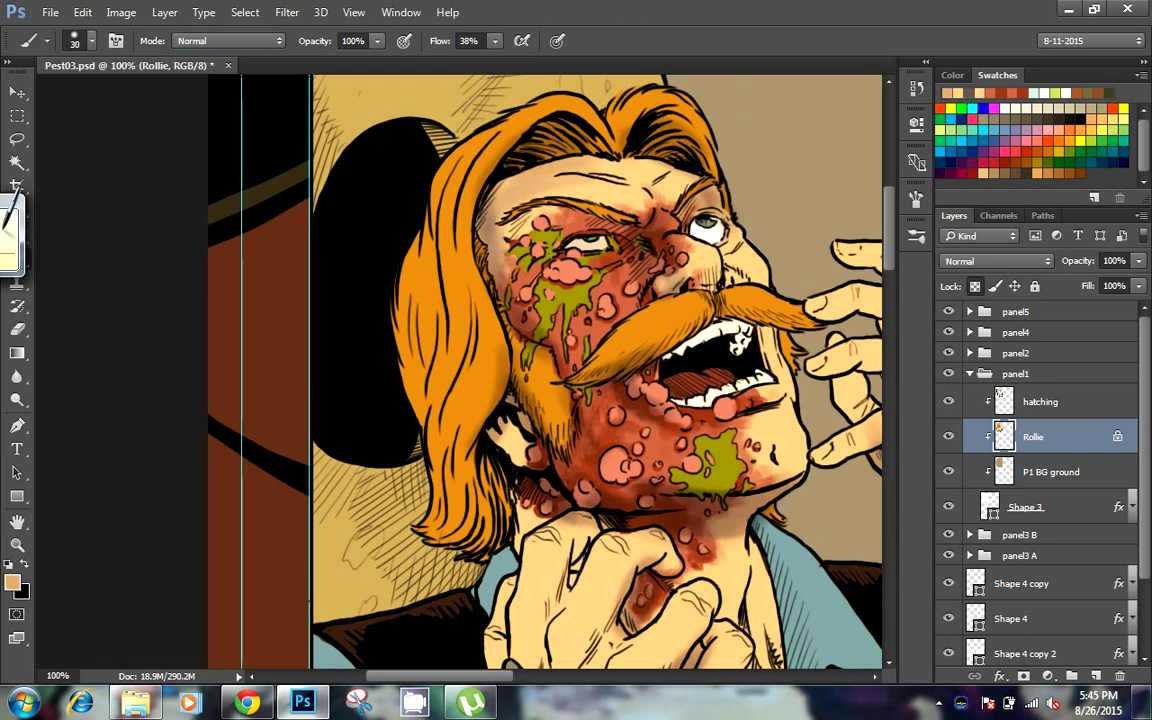
pyautogui.moveTo(455, 230); pyautogui.dragTo(480, 196)
# Touch up beside the eye with a sampled muted brown, then sample a pale skin tone
pyautogui.press('[')
pyautogui.press('[')
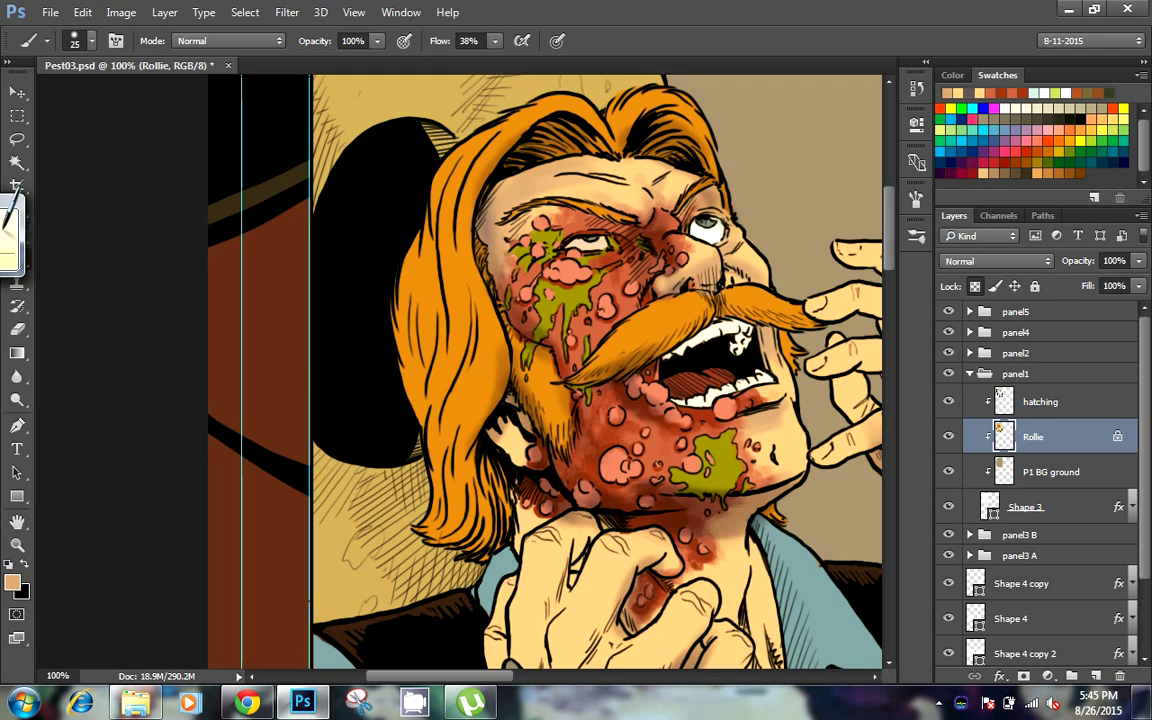
pyautogui.press(']')
pyautogui.press(']')
pyautogui.press(']')
pyautogui.keyDown('alt'); pyautogui.click(633, 490); pyautogui.keyUp('alt')
pyautogui.press('[')
pyautogui.press('[')
pyautogui.press('[')
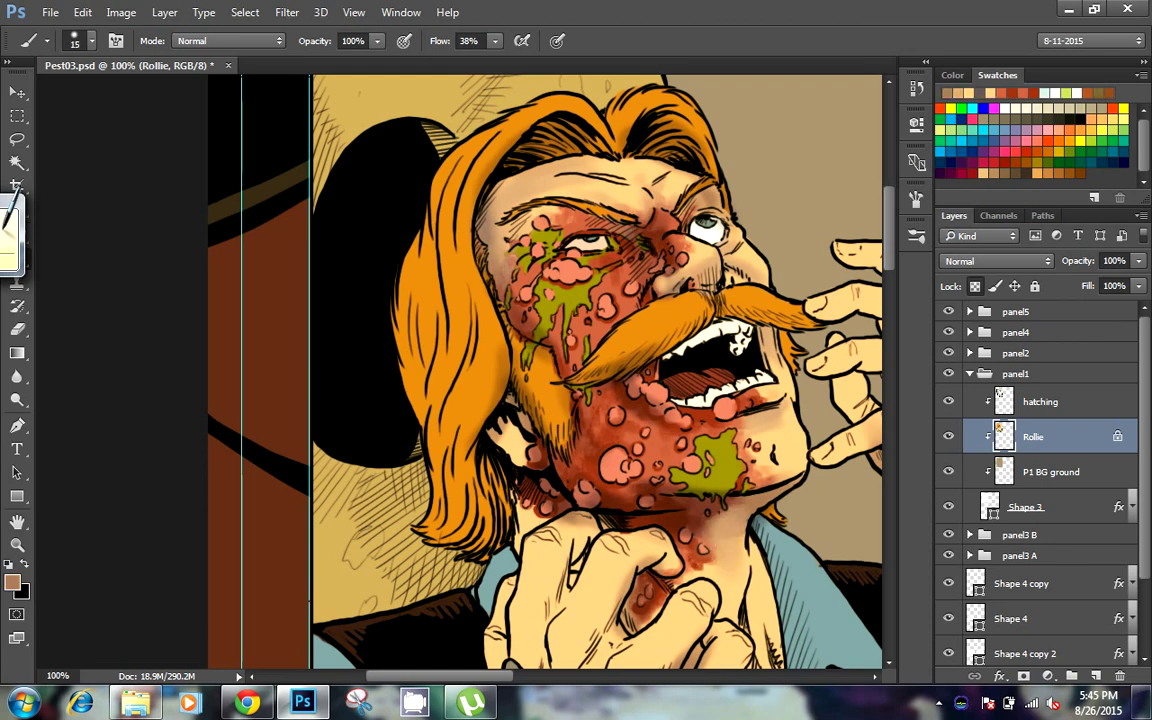
pyautogui.moveTo(579, 228); pyautogui.dragTo(574, 250)
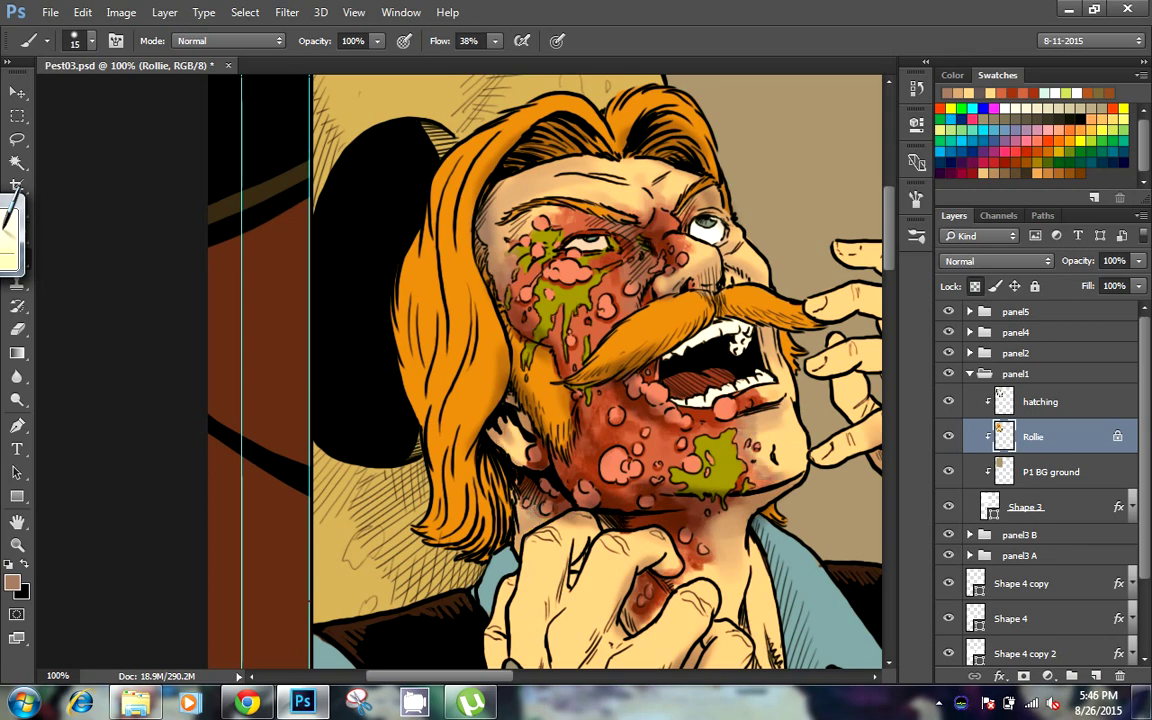
pyautogui.moveTo(480, 460); pyautogui.dragTo(335, 438)
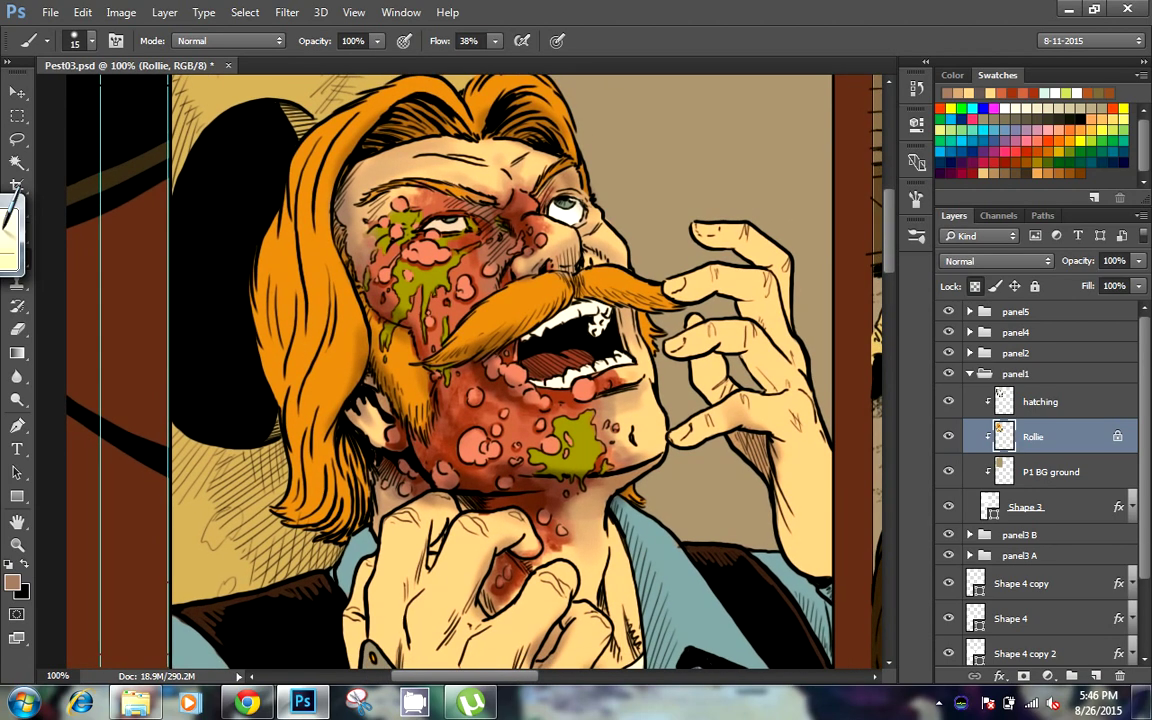
pyautogui.keyDown('alt'); pyautogui.click(616, 437); pyautogui.keyUp('alt')
pyautogui.press(']')
pyautogui.press(']')
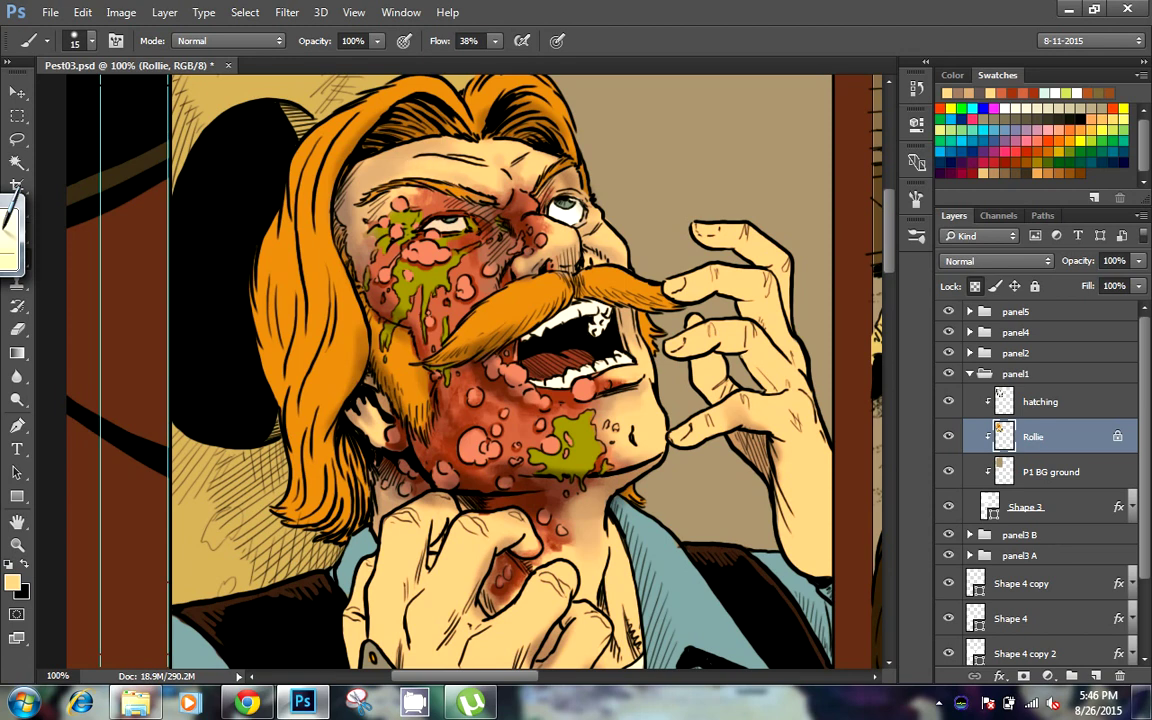
# Paint Color Dodge highlights at 24% flow on the lip, chin and forehead
pyautogui.click(228, 41)
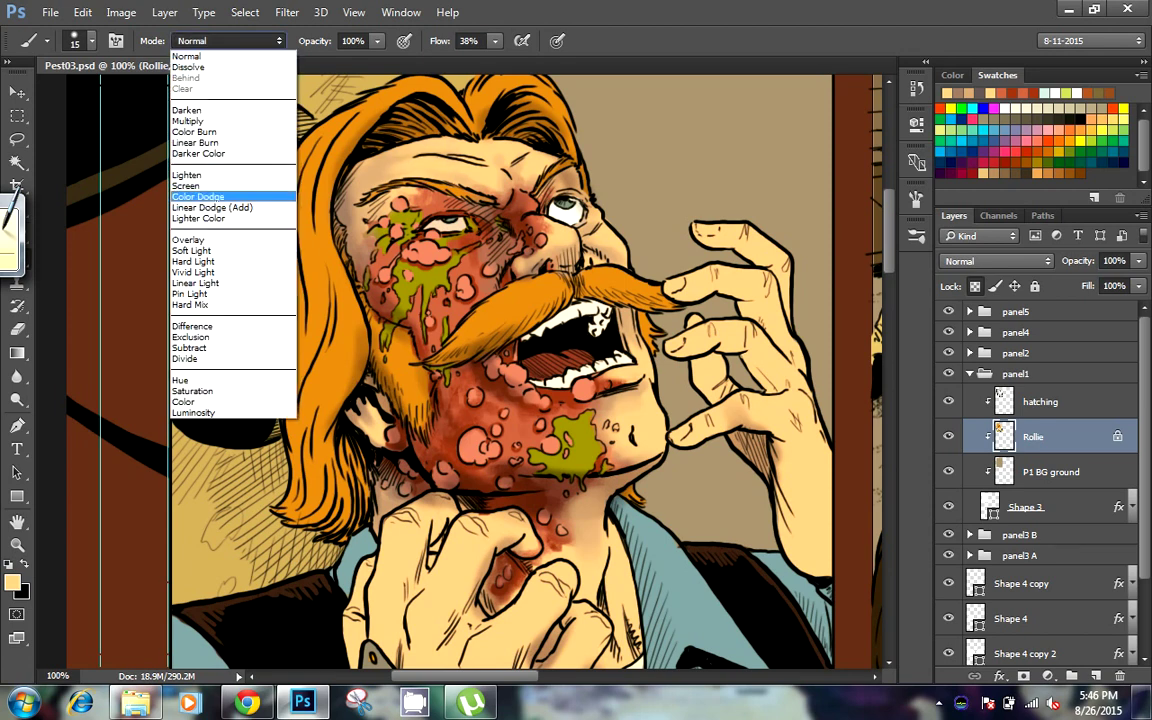
pyautogui.click(200, 188)
pyautogui.press(']')
pyautogui.press(']')
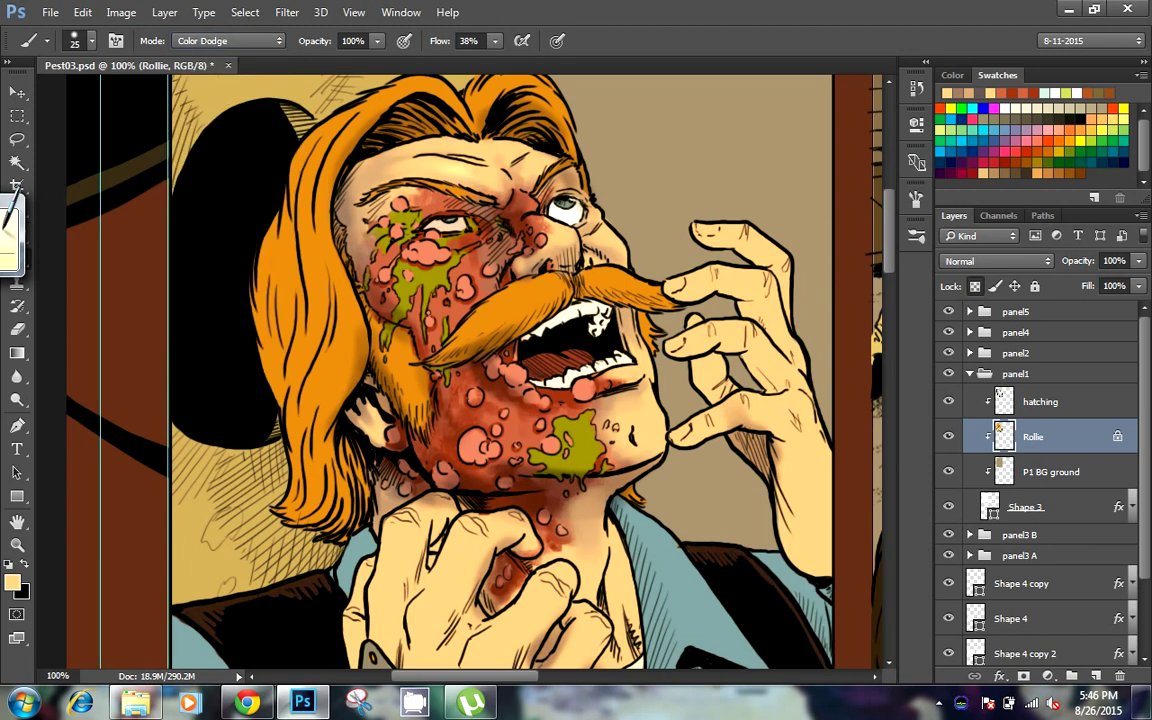
pyautogui.press('[')
pyautogui.hotkey('shift', '2')
pyautogui.hotkey('shift', '4')
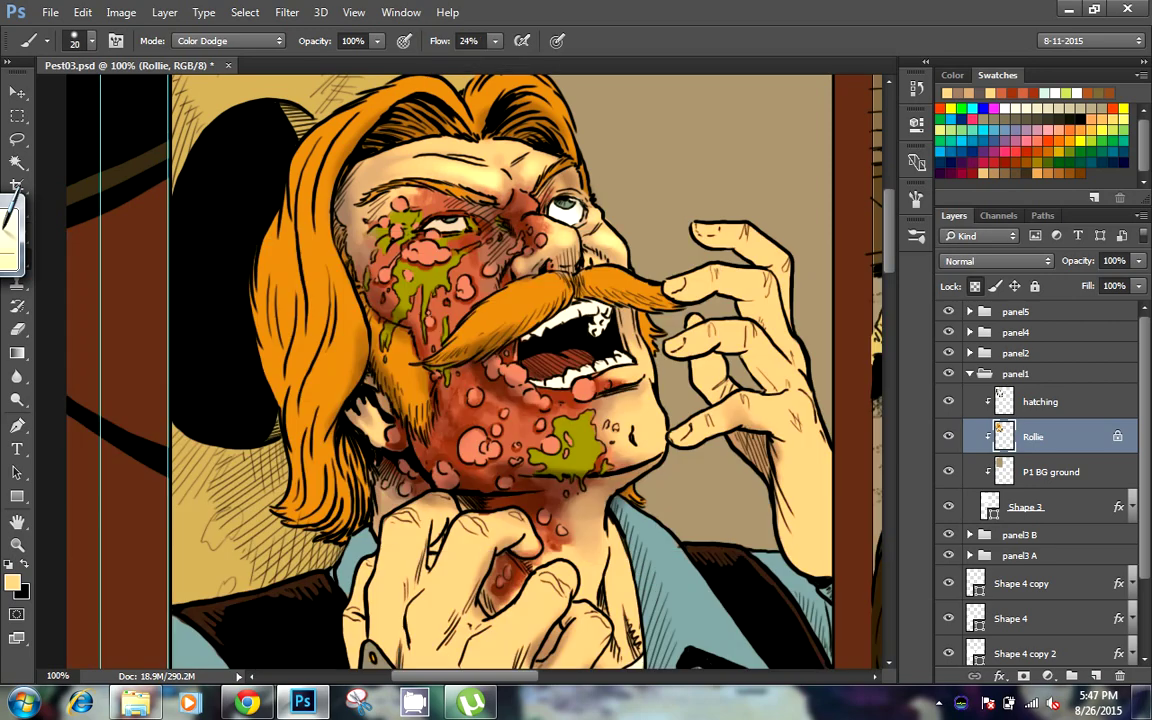
pyautogui.moveTo(578, 380); pyautogui.dragTo(572, 378)
pyautogui.moveTo(438, 128); pyautogui.dragTo(490, 142)
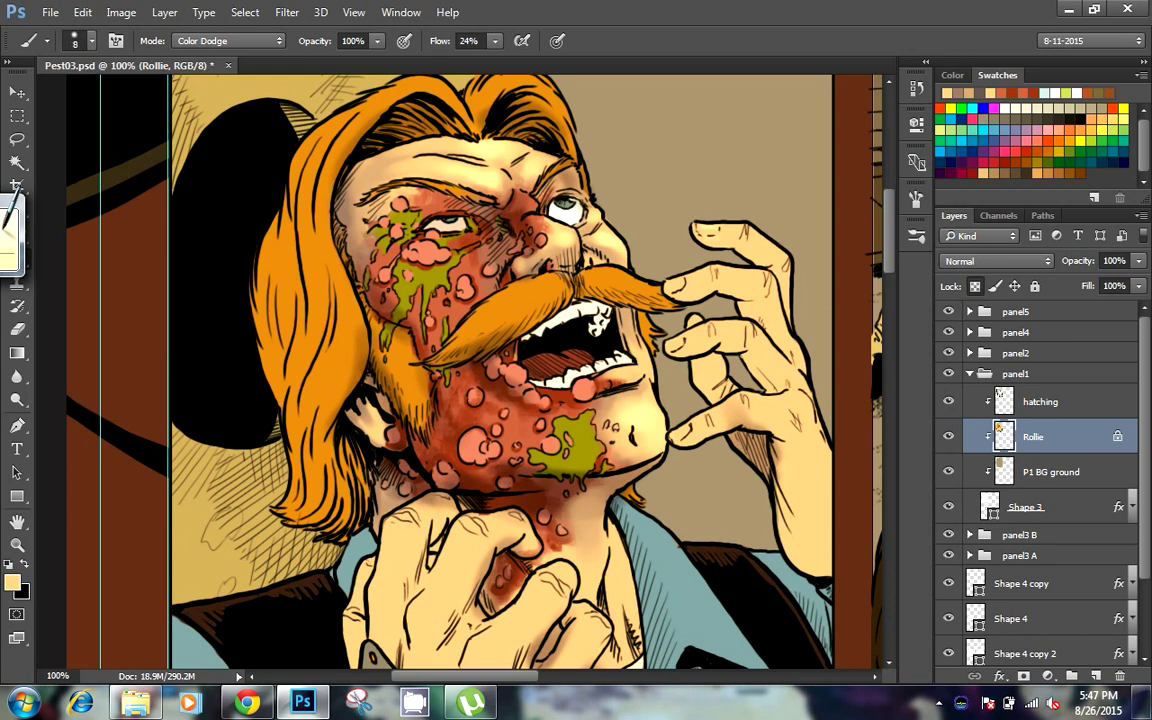
# Highlight the raised hand's fingers, then dab tan into the hair in Normal mode
pyautogui.press(']')
pyautogui.press(']')
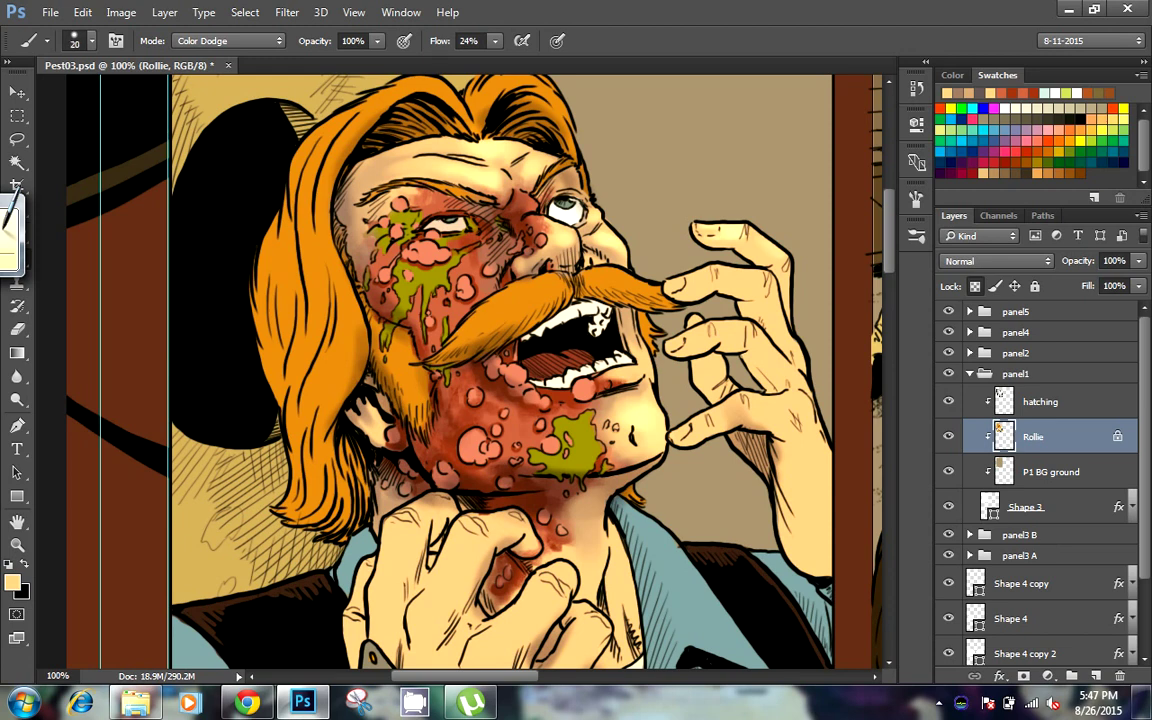
pyautogui.click(658, 367)
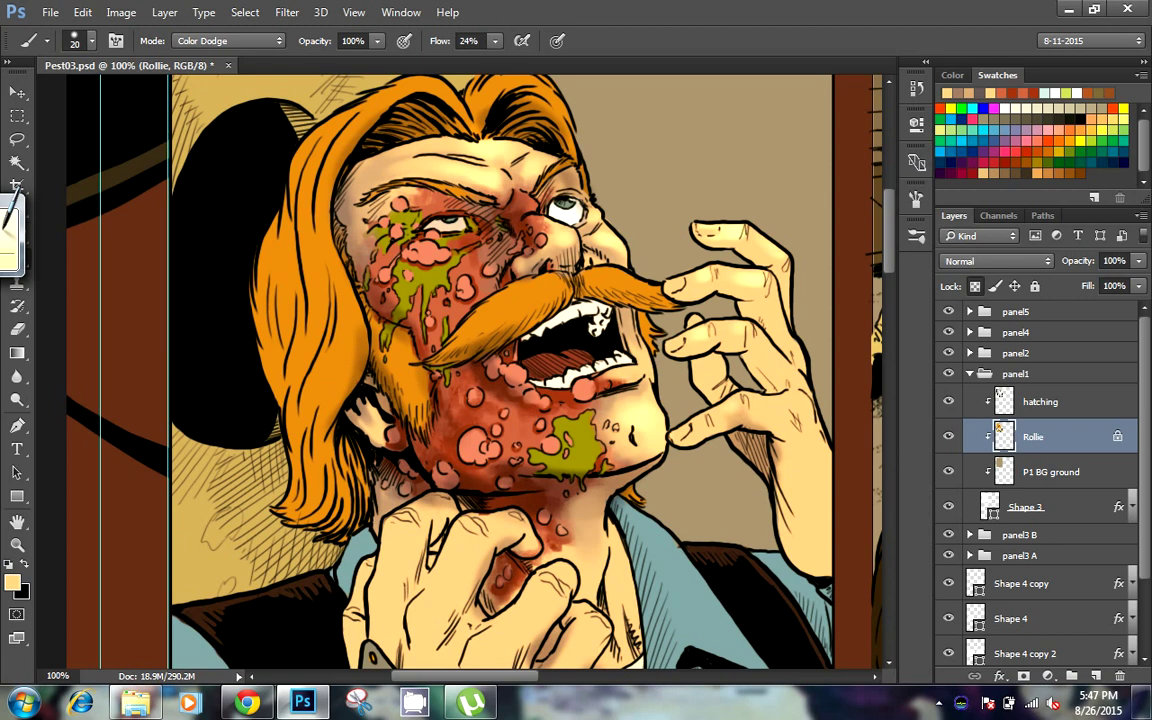
pyautogui.click(706, 360)
pyautogui.click(666, 297)
pyautogui.click(228, 41)
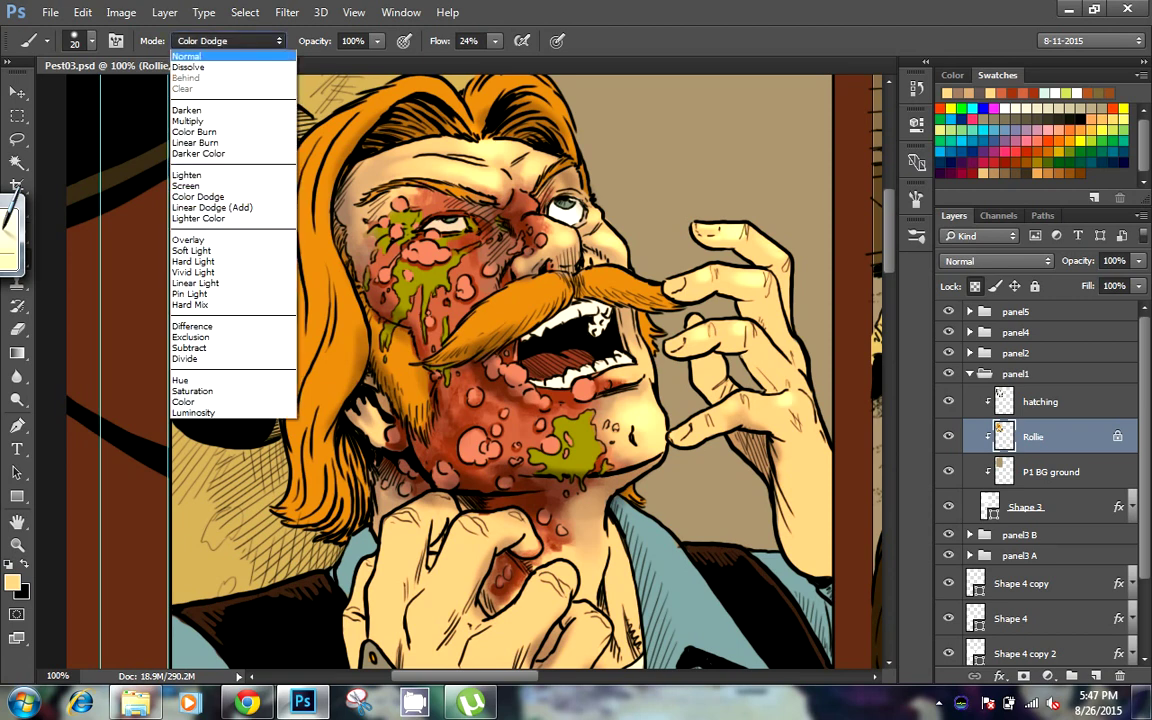
pyautogui.click(190, 64)
pyautogui.moveTo(312, 196); pyautogui.dragTo(347, 138)
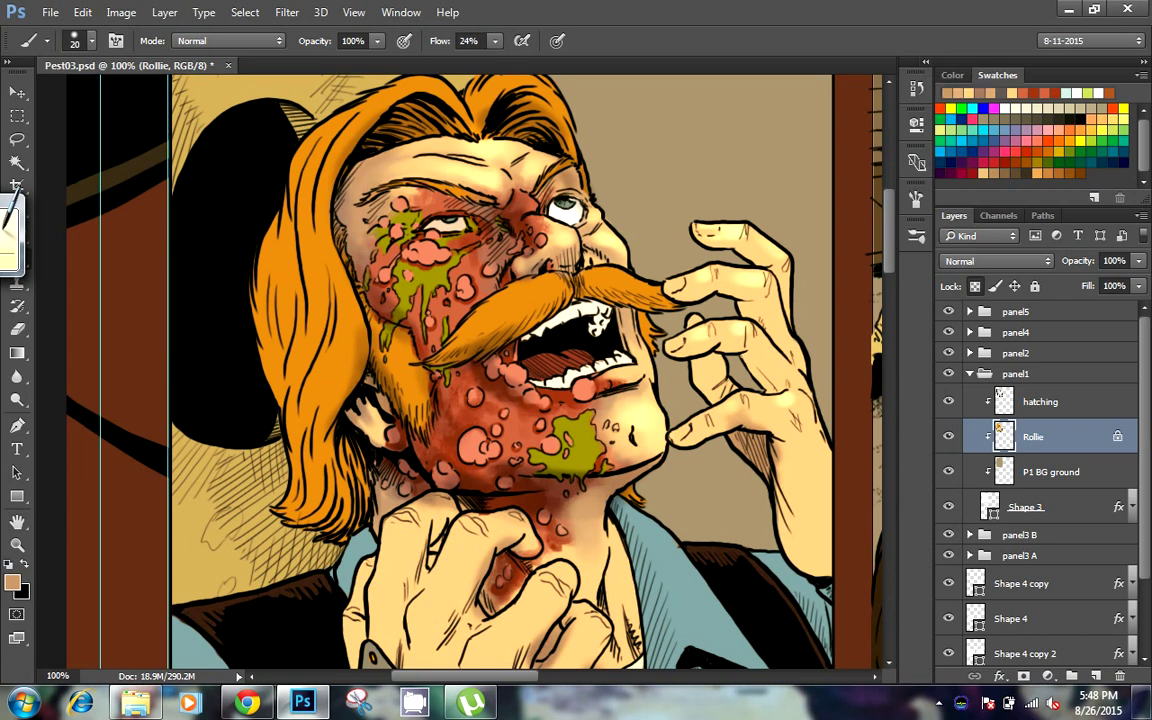
# Brighten the cheek with salmon Color Dodge highlights using a smaller brush
pyautogui.click(1070, 130)
pyautogui.click(228, 41)
pyautogui.click(200, 170)
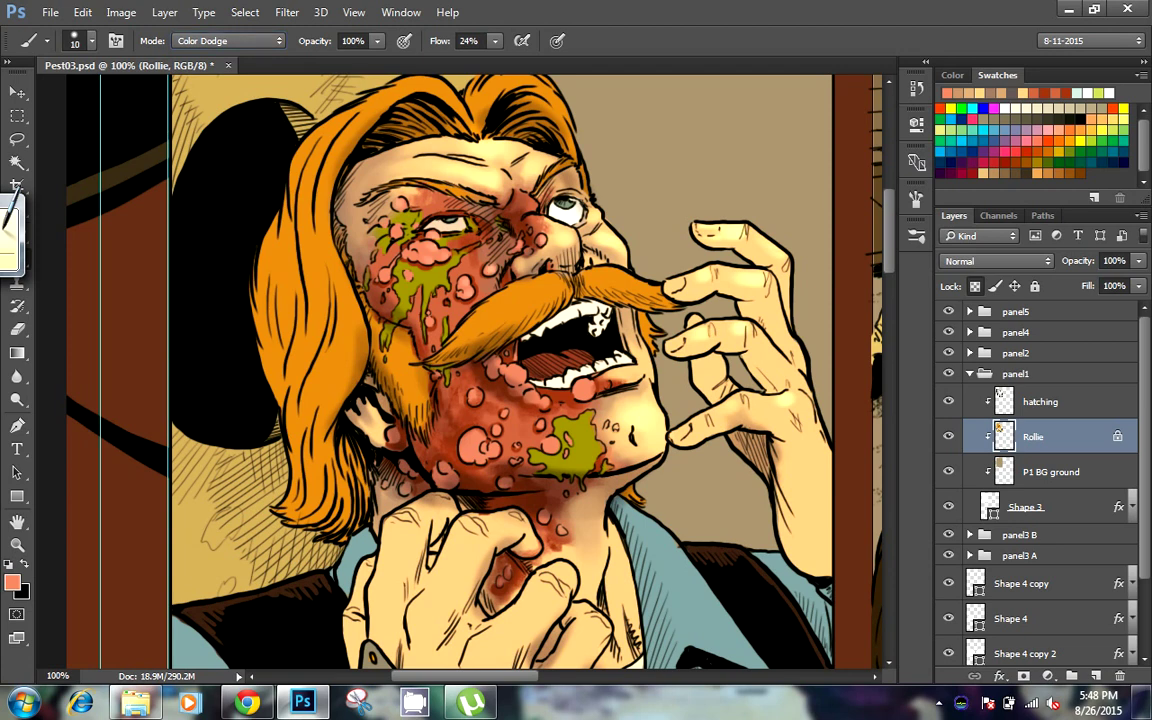
pyautogui.moveTo(520, 373); pyautogui.dragTo(468, 336)
pyautogui.moveTo(435, 388)
pyautogui.mouseDown()
pyautogui.moveTo(420, 410)
pyautogui.moveTo(441, 409)
pyautogui.moveTo(391, 435)
pyautogui.moveTo(449, 438)
pyautogui.mouseUp()
pyautogui.press('[')
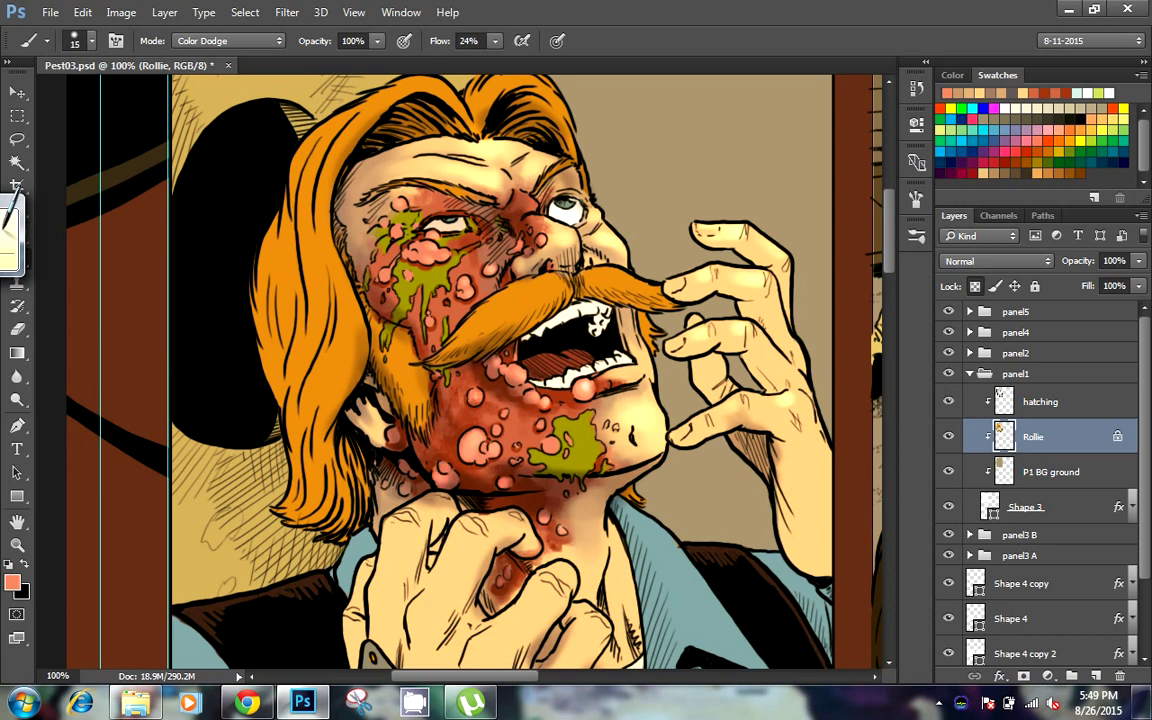
# Paint dark red Normal-mode shading on the cheek, jaw and around the eye
pyautogui.click(228, 41)
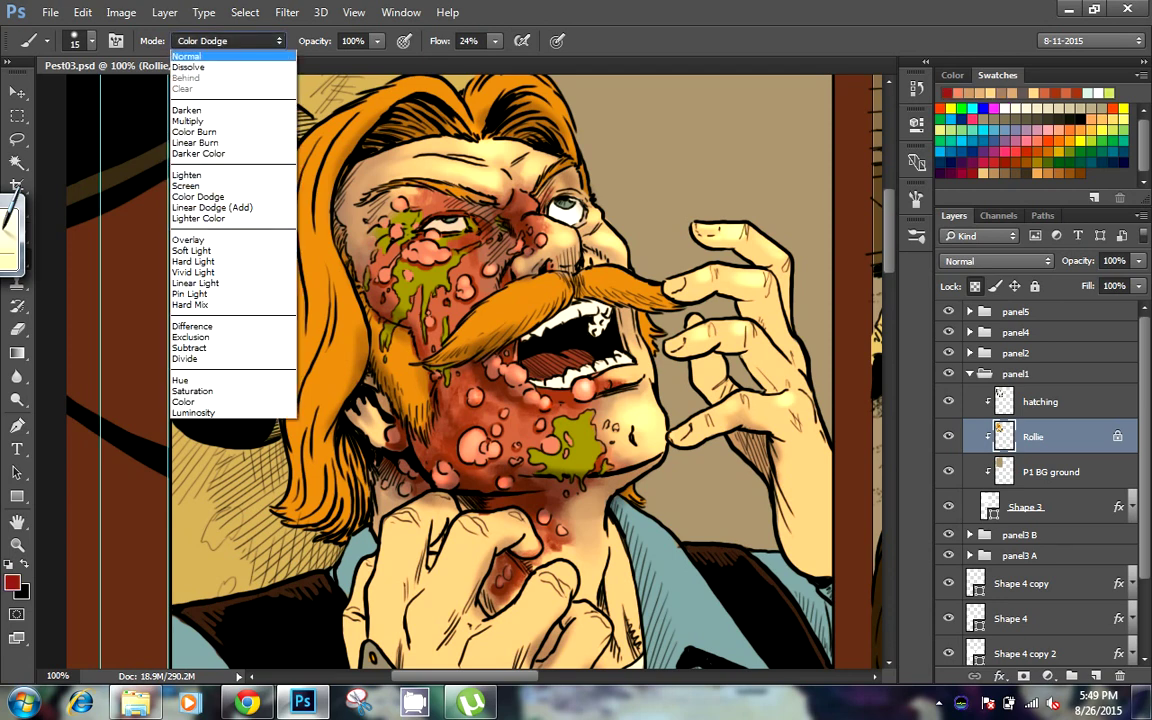
pyautogui.click(195, 67)
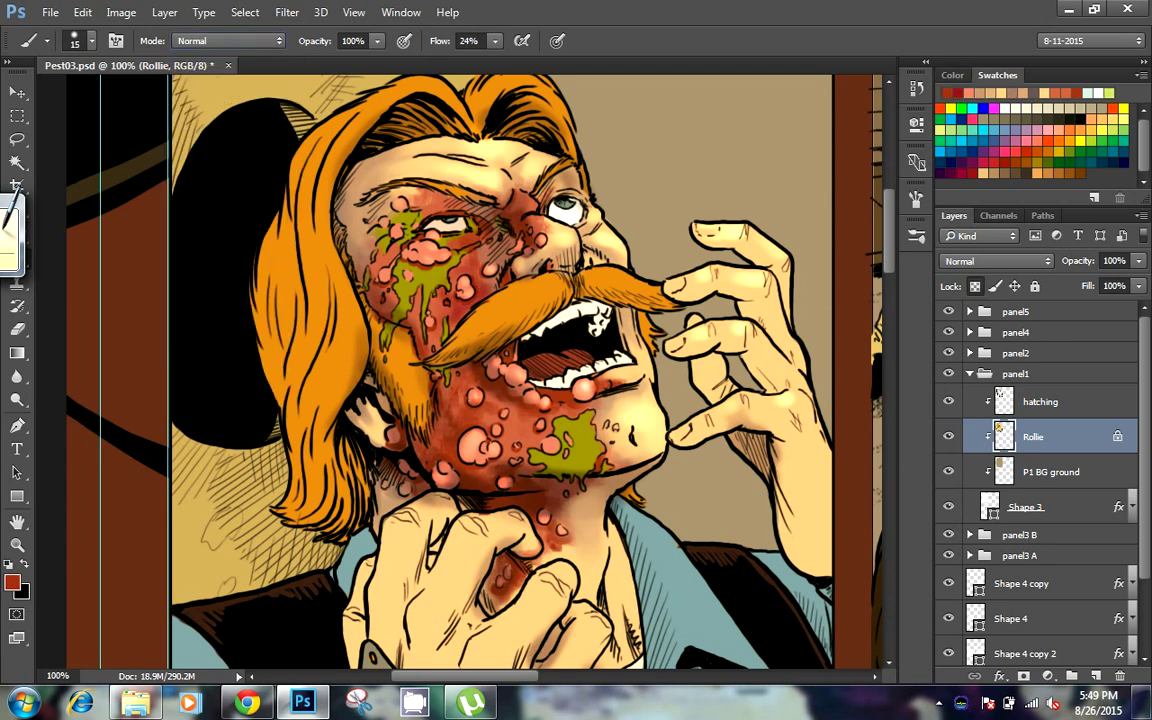
pyautogui.moveTo(436, 254); pyautogui.dragTo(390, 283)
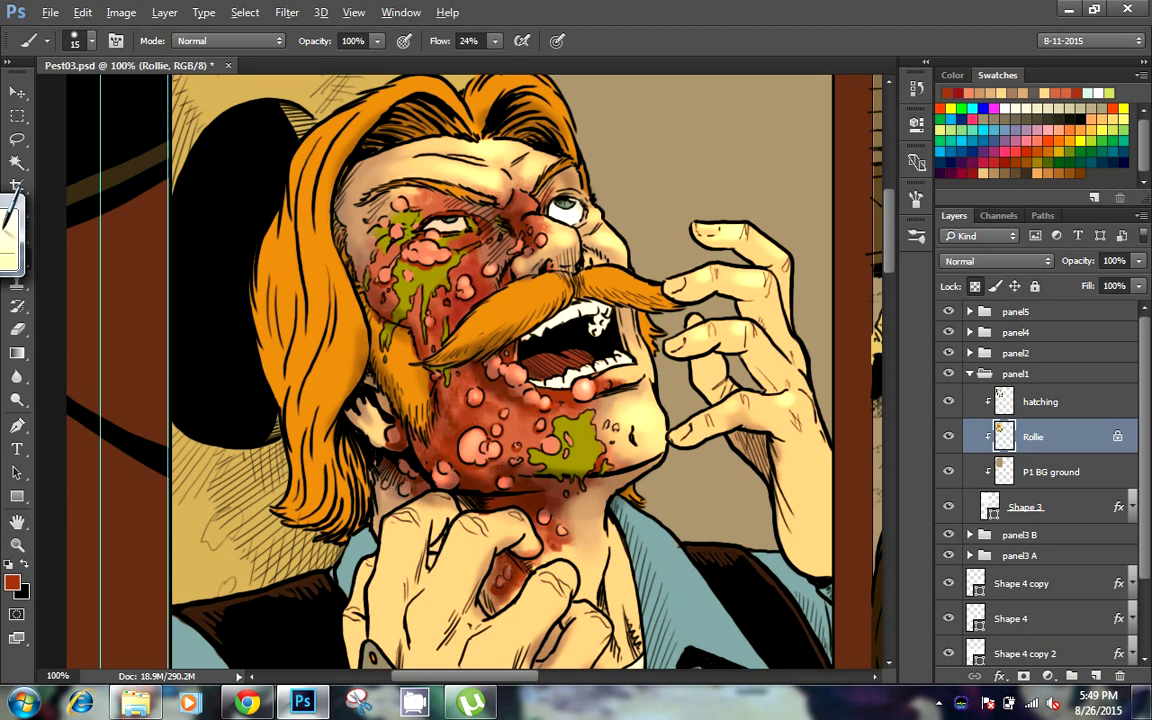
pyautogui.moveTo(418, 330)
pyautogui.mouseDown()
pyautogui.moveTo(430, 372)
pyautogui.moveTo(390, 425)
pyautogui.moveTo(386, 350)
pyautogui.moveTo(400, 350)
pyautogui.mouseUp()
pyautogui.moveTo(482, 406); pyautogui.dragTo(490, 396)
pyautogui.moveTo(440, 196); pyautogui.dragTo(428, 186)
pyautogui.moveTo(350, 255); pyautogui.dragTo(360, 215)
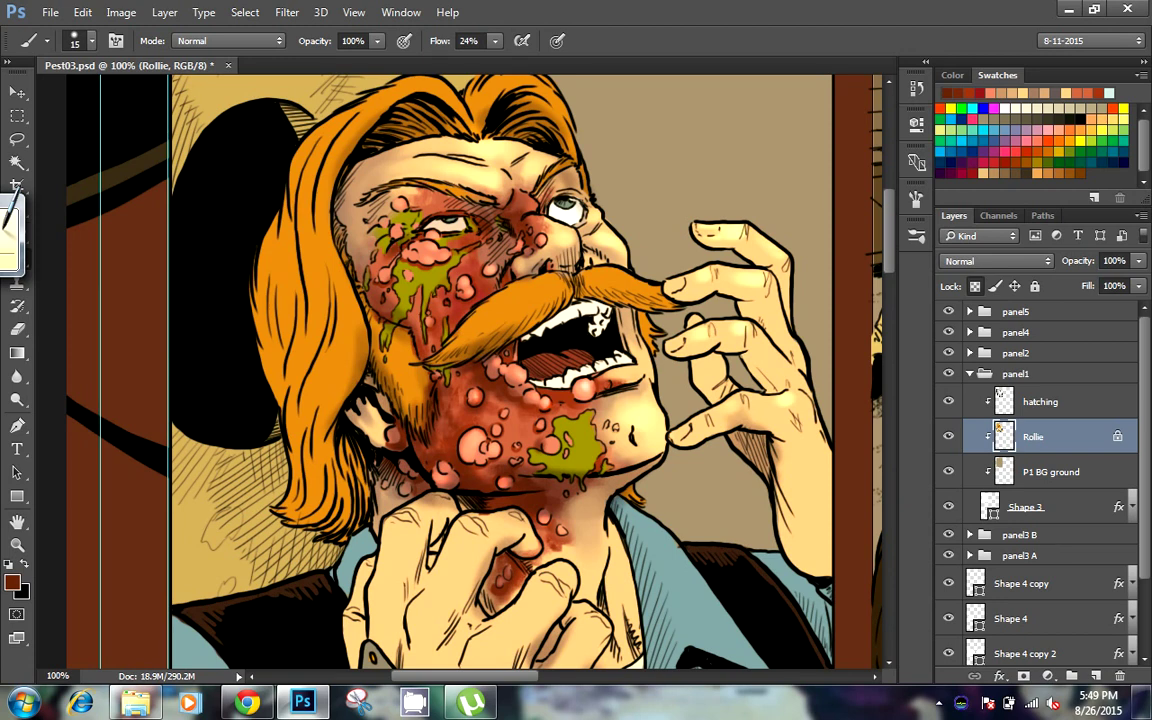
# Add green pus below the eye and soft olive-gold tones on the cheek and beard edge
pyautogui.click(1059, 151)
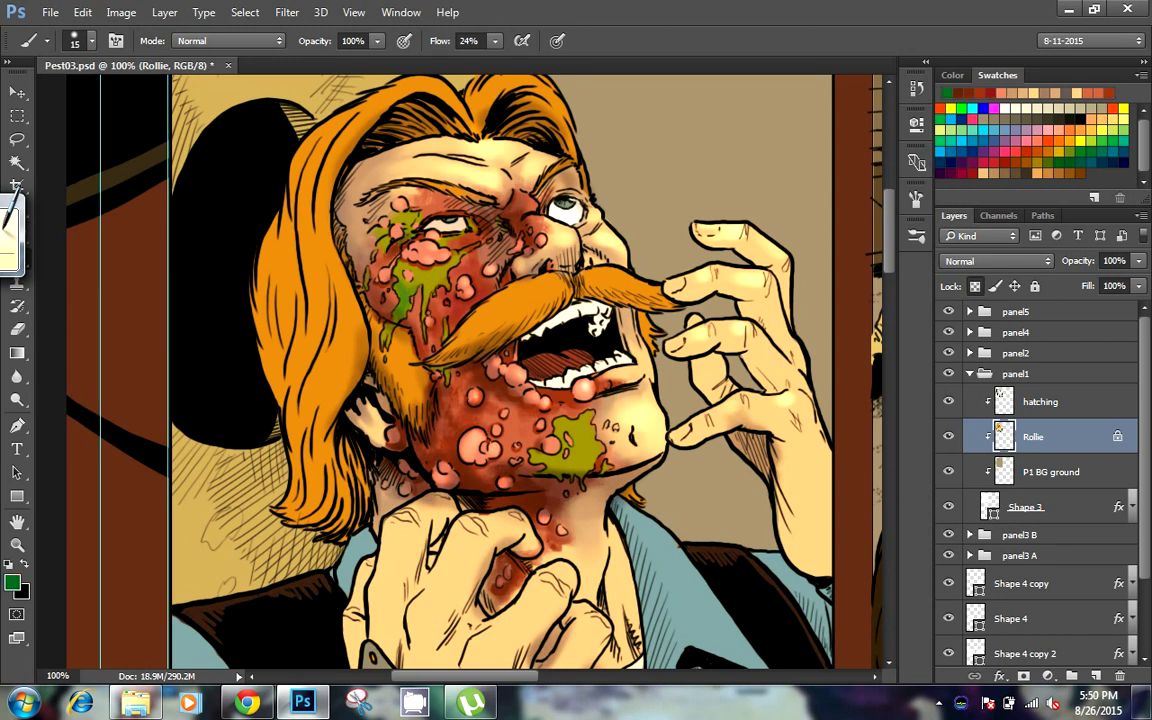
pyautogui.moveTo(352, 196)
pyautogui.mouseDown()
pyautogui.moveTo(343, 230)
pyautogui.moveTo(356, 210)
pyautogui.mouseUp()
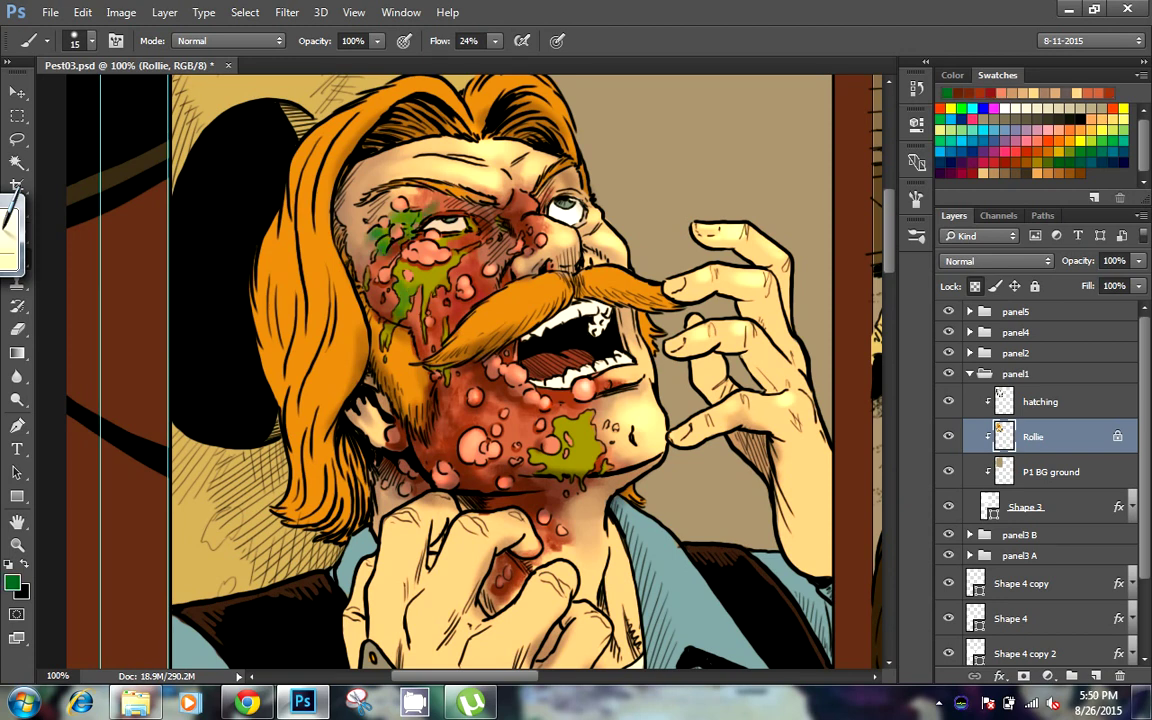
pyautogui.click(949, 162)
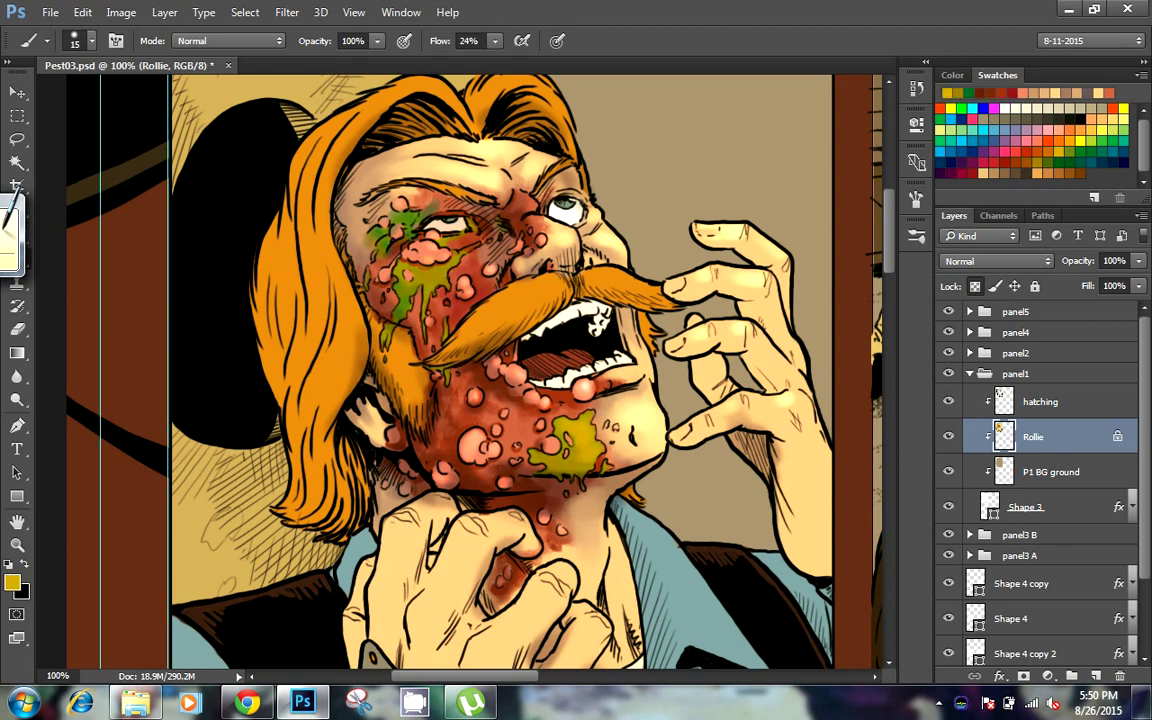
pyautogui.press(']')
pyautogui.press(']')
pyautogui.press('[')
pyautogui.press('[')
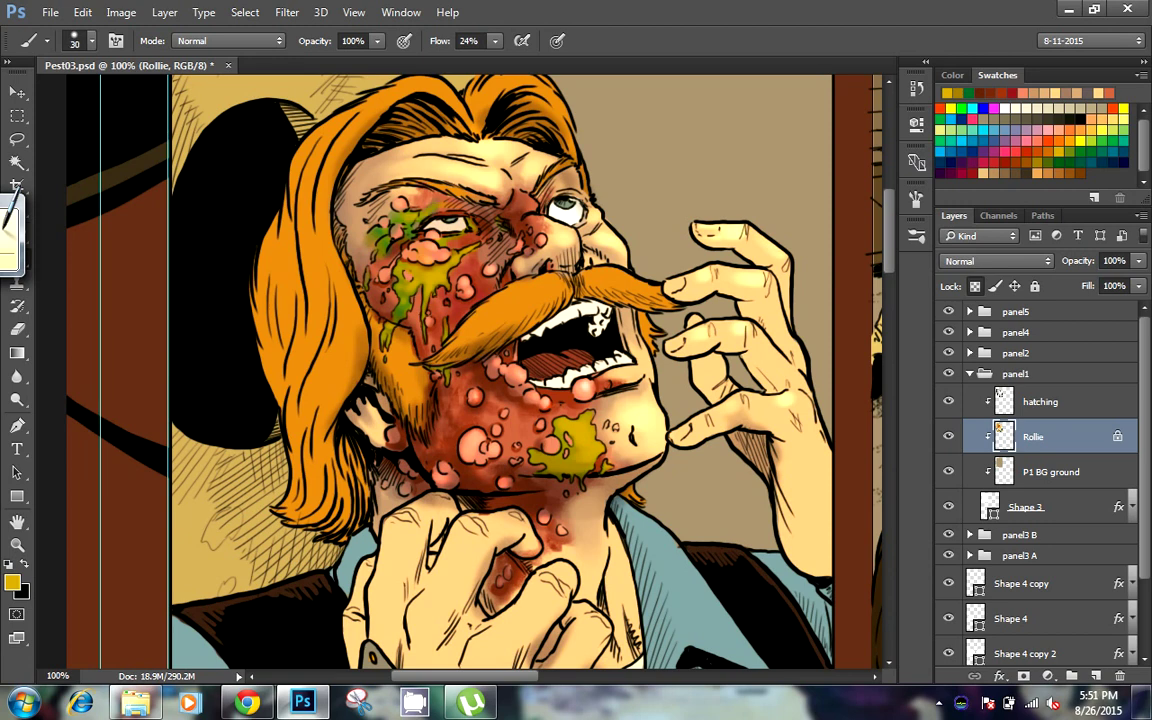
pyautogui.moveTo(485, 425)
pyautogui.mouseDown()
pyautogui.moveTo(448, 418)
pyautogui.moveTo(405, 360)
pyautogui.mouseUp()
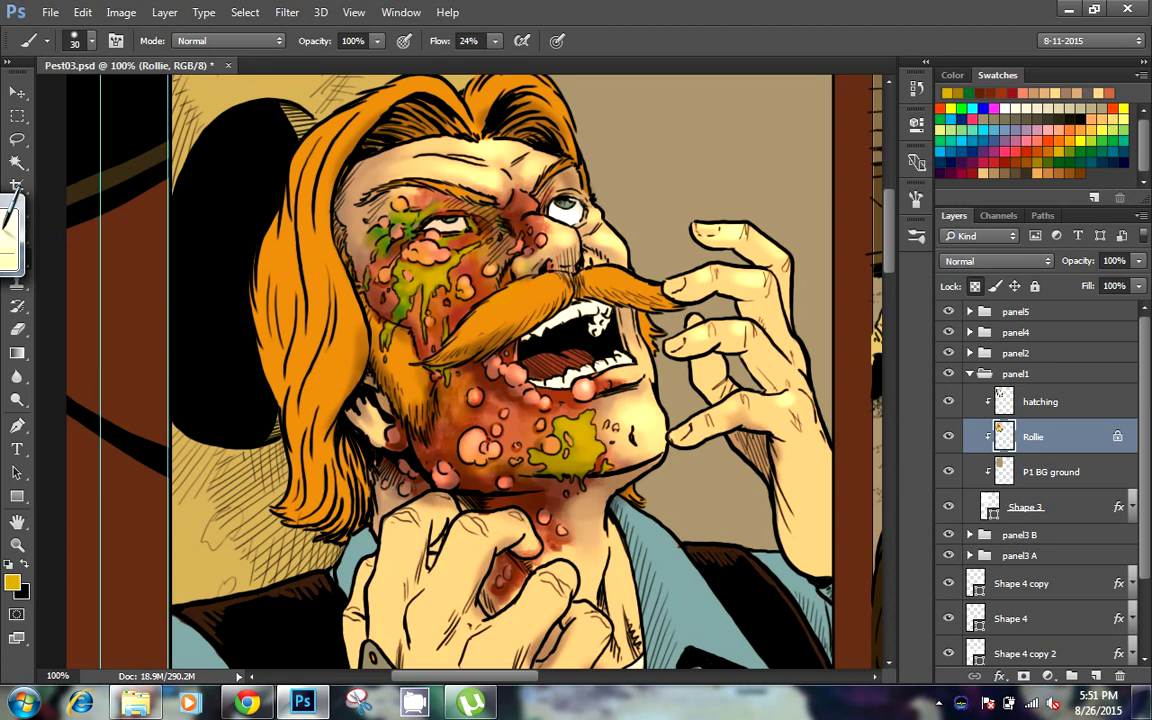
pyautogui.moveTo(356, 392); pyautogui.dragTo(368, 432)
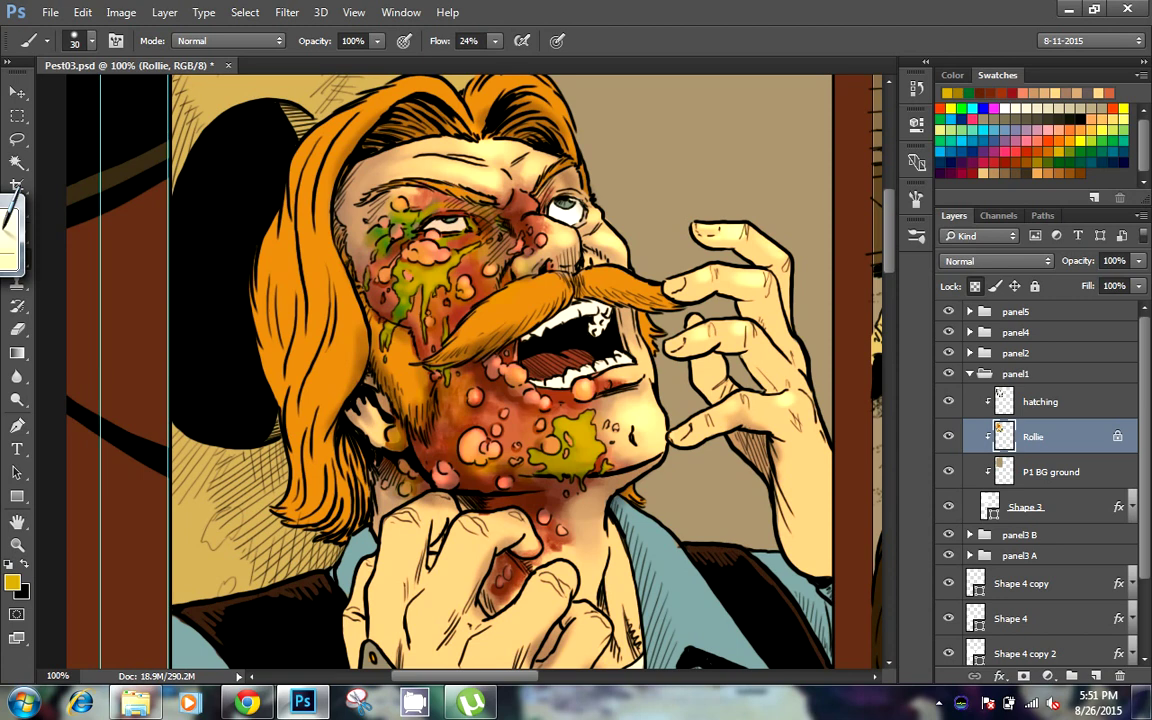
# Pick light pink, red-orange and light peach colours, set brush size 10, and zoom out
pyautogui.keyDown('alt'); pyautogui.click(470, 440); pyautogui.keyUp('alt')
pyautogui.press('[')
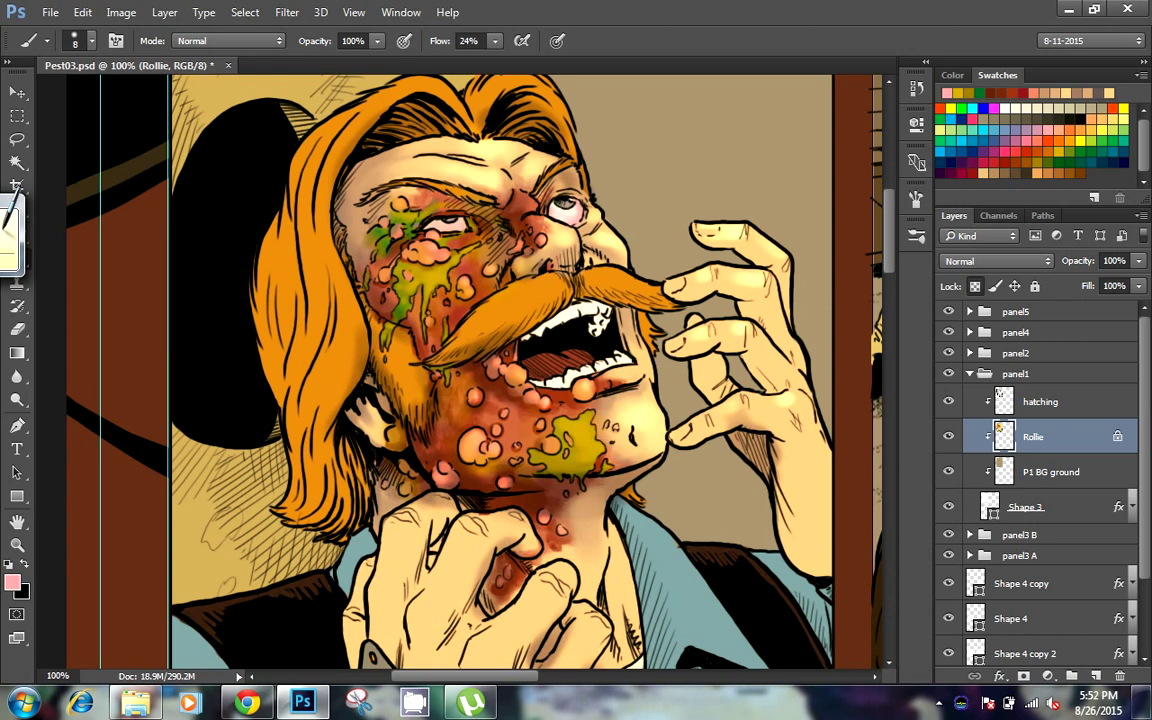
pyautogui.click(953, 118)
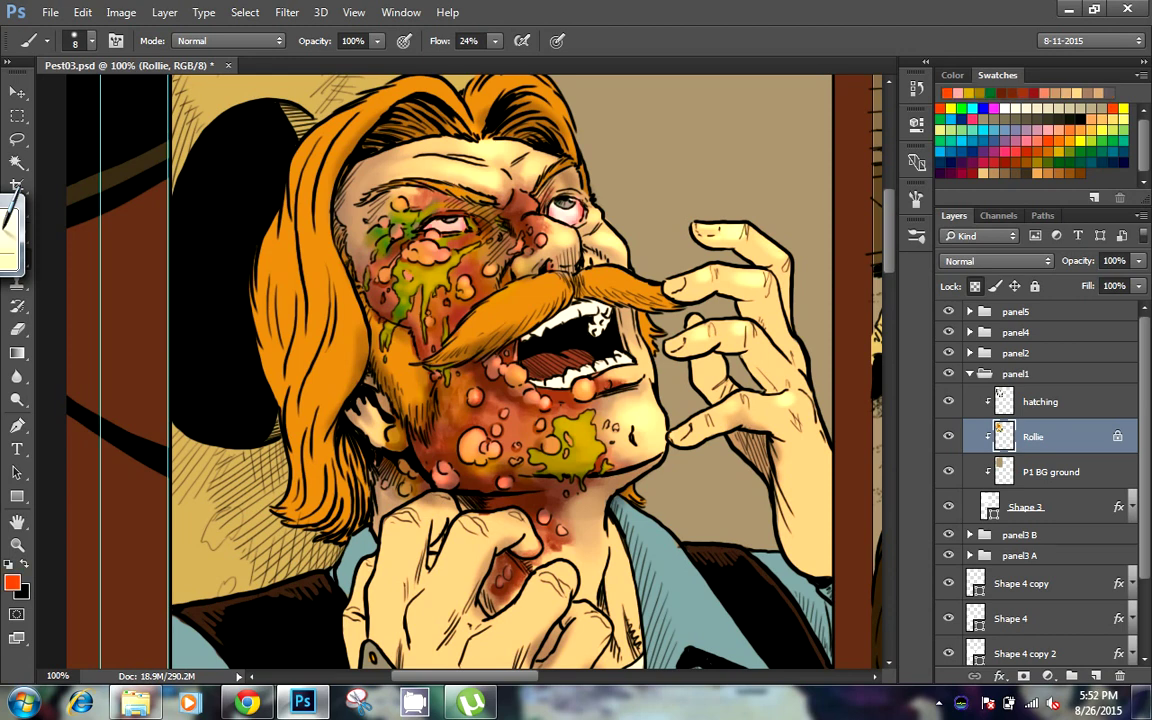
pyautogui.keyDown('alt'); pyautogui.click(720, 290); pyautogui.keyUp('alt')
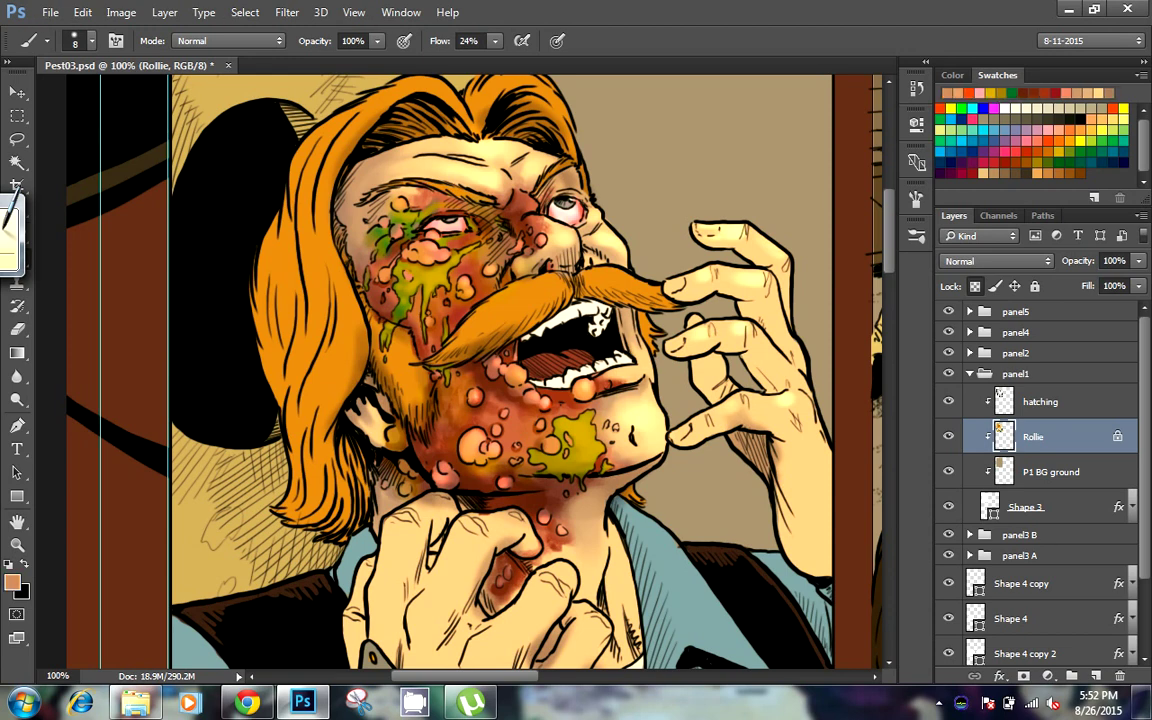
pyautogui.press(']')
pyautogui.press(']')
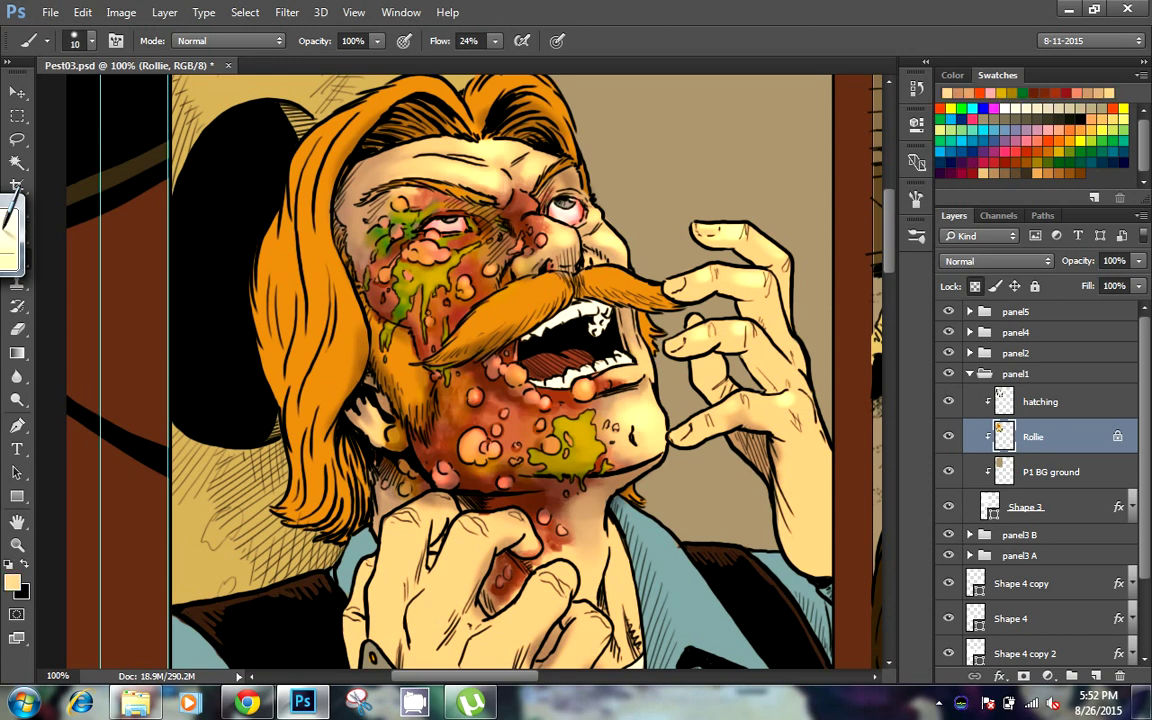
pyautogui.hotkey('ctrl', '-')
pyautogui.hotkey('ctrl', '-')
pyautogui.hotkey('ctrl', '-')
# Shade the neck with short darker tan strokes at brush size 9
pyautogui.hotkey('ctrl', '+')
pyautogui.hotkey('ctrl', '+')
pyautogui.hotkey('ctrl', '+')
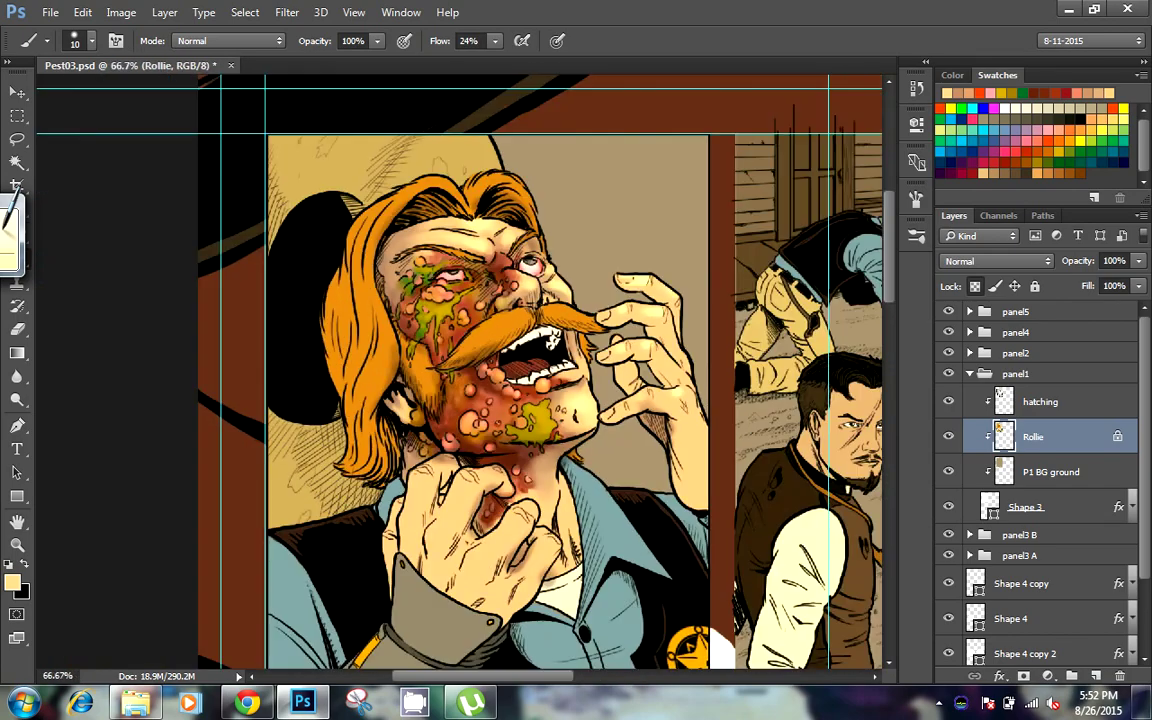
pyautogui.moveTo(719, 500); pyautogui.dragTo(703, 310)
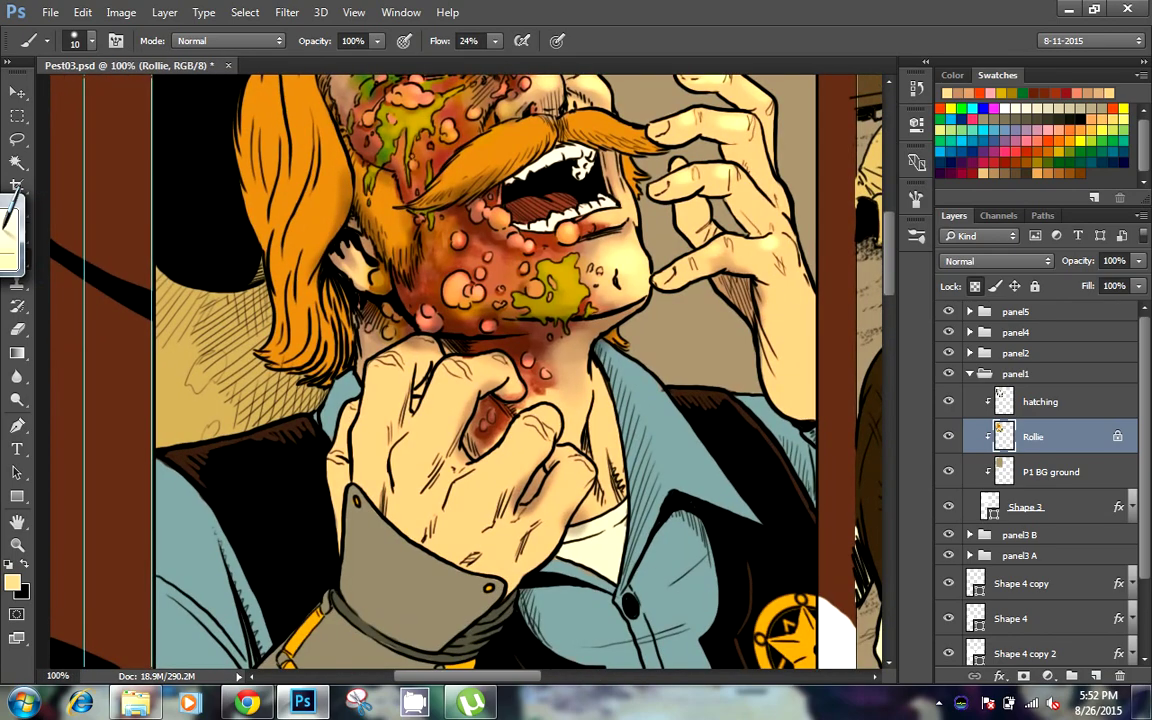
pyautogui.keyDown('alt'); pyautogui.click(540, 380); pyautogui.keyUp('alt')
pyautogui.press('[')
pyautogui.moveTo(535, 330); pyautogui.dragTo(545, 458)
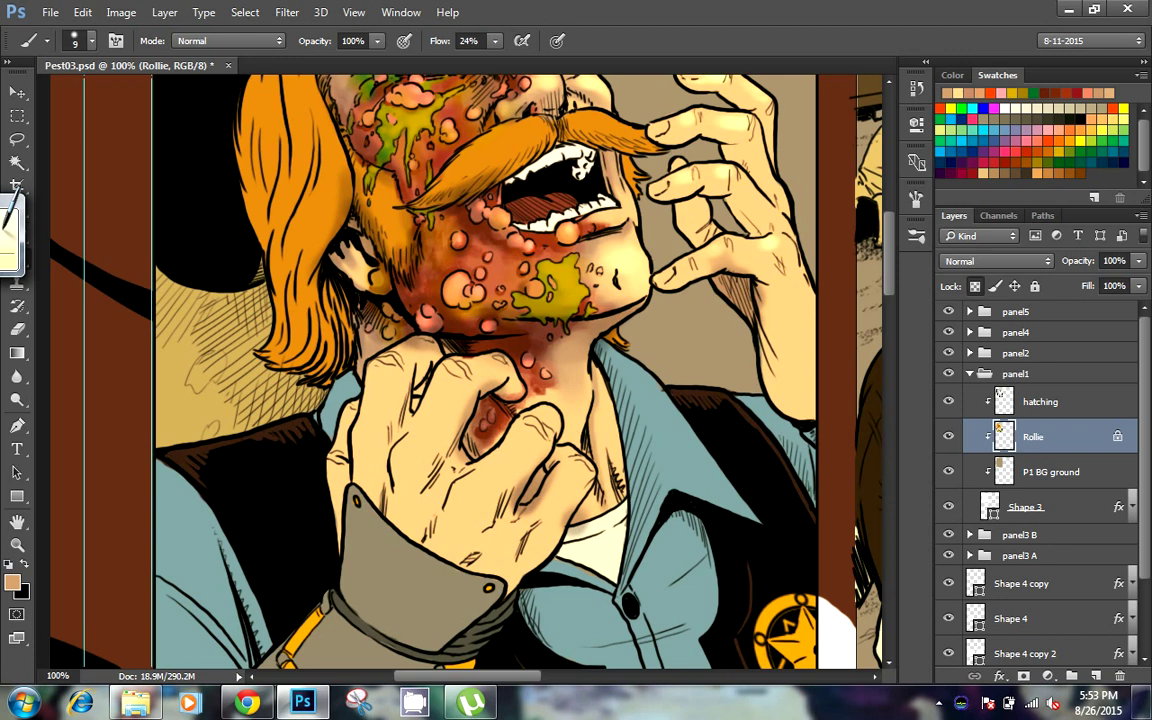
pyautogui.moveTo(550, 374)
pyautogui.mouseDown()
pyautogui.moveTo(550, 426)
pyautogui.moveTo(505, 415)
pyautogui.mouseUp()
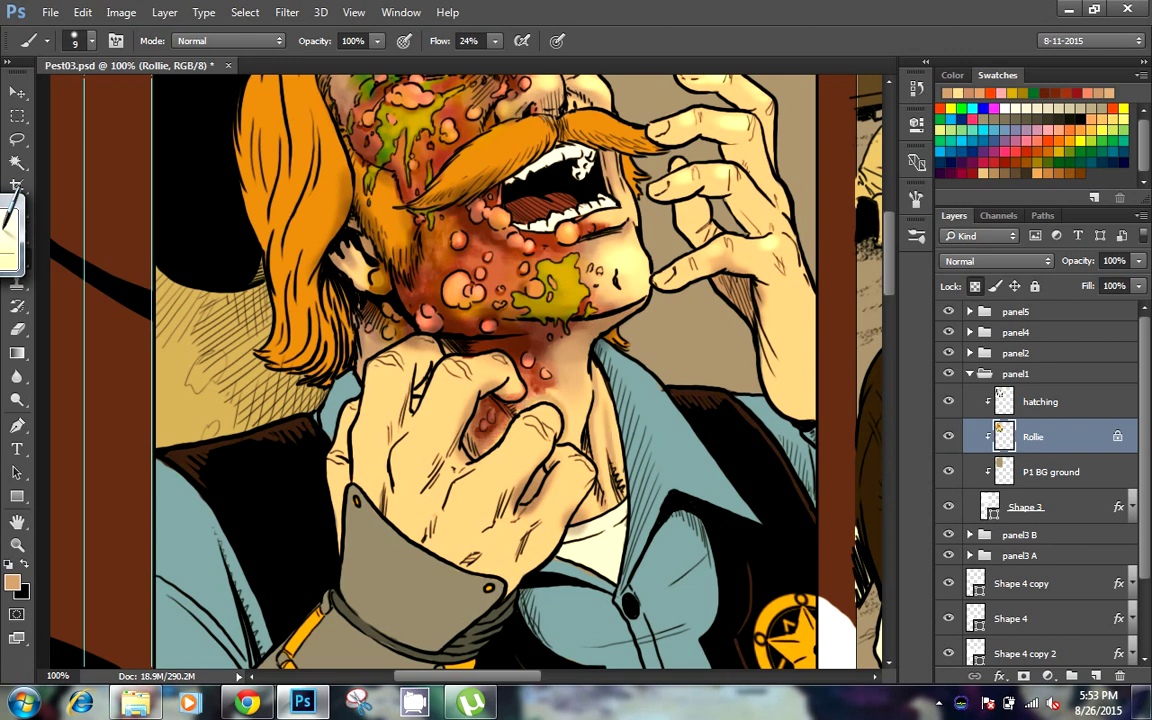
# Darken the neck sore, side of the neck and hand edge with reddish-brown
pyautogui.keyDown('alt'); pyautogui.click(458, 378); pyautogui.keyUp('alt')
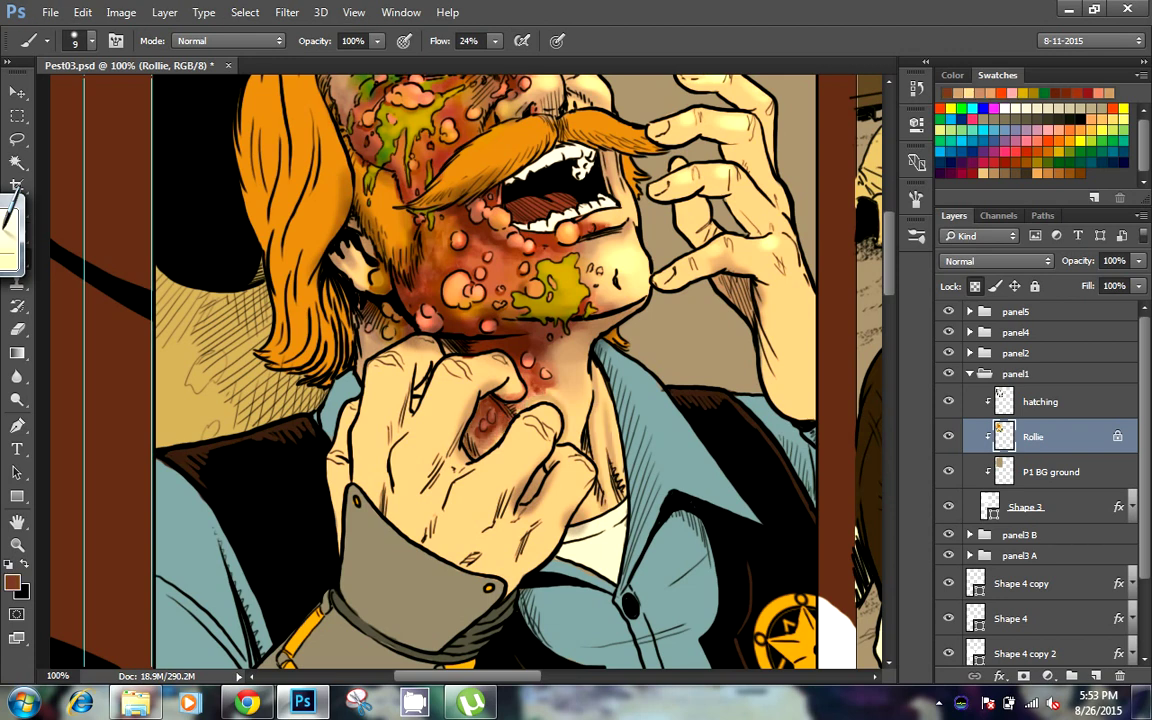
pyautogui.moveTo(472, 450); pyautogui.dragTo(477, 430)
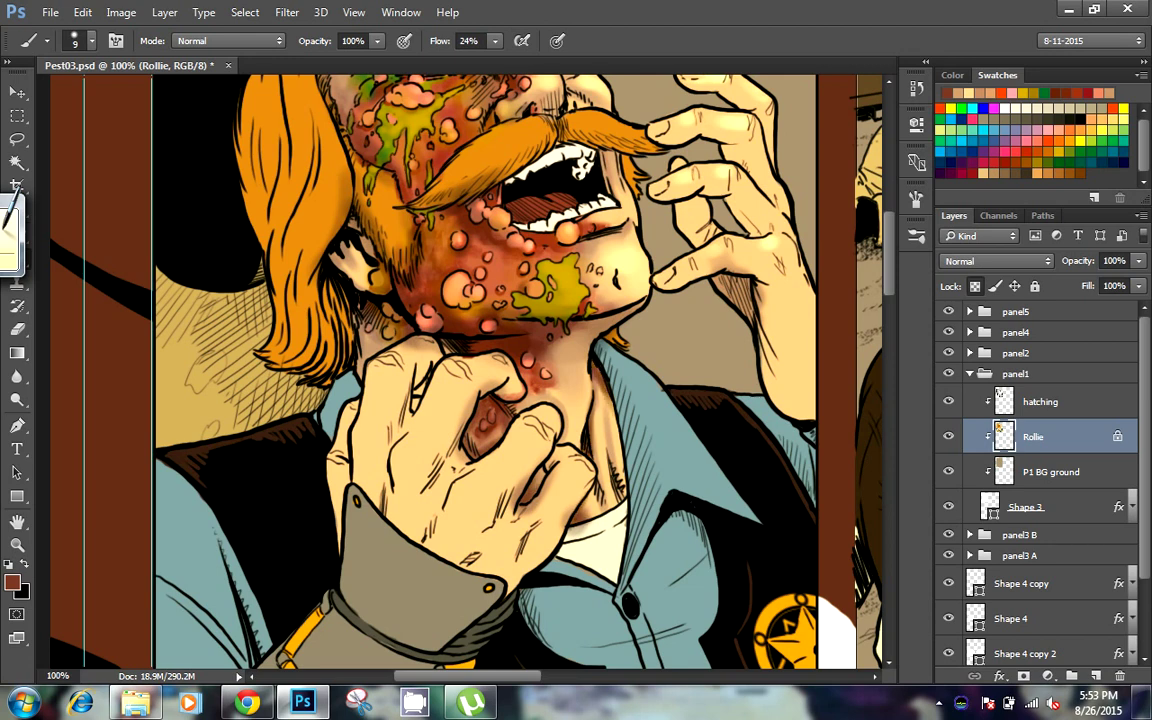
pyautogui.moveTo(540, 330); pyautogui.dragTo(540, 445)
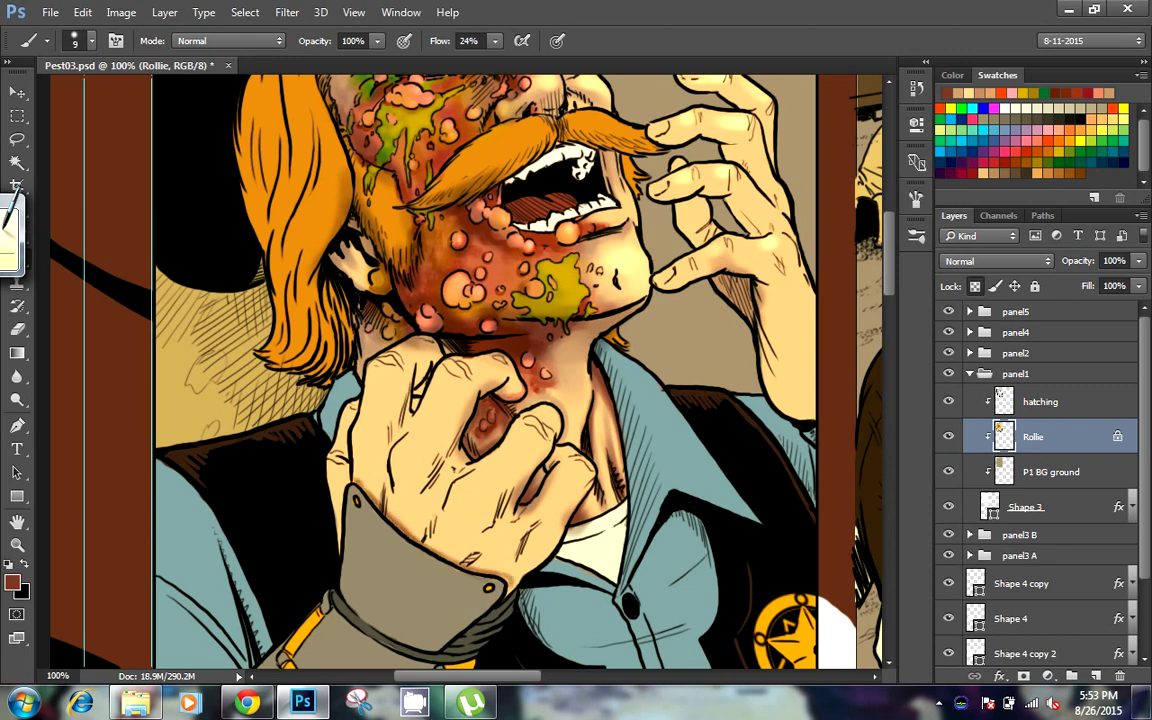
pyautogui.moveTo(347, 426); pyautogui.dragTo(347, 482)
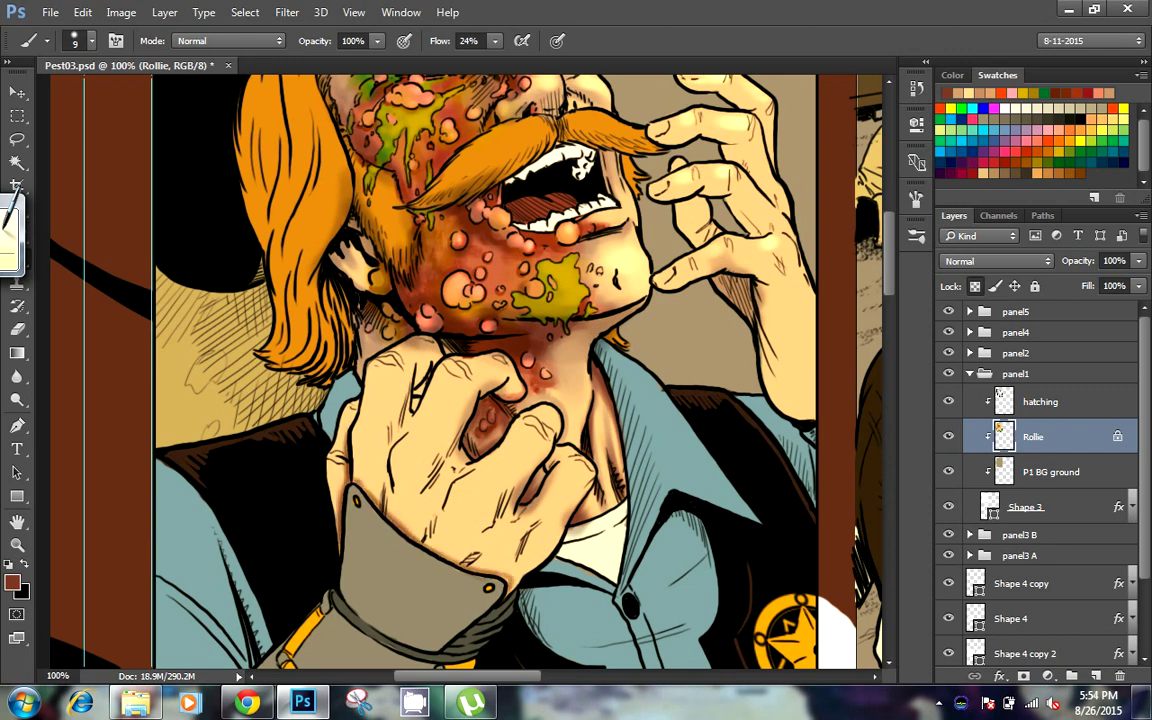
pyautogui.moveTo(354, 420)
pyautogui.mouseDown()
pyautogui.moveTo(319, 372)
pyautogui.moveTo(307, 430)
pyautogui.mouseUp()
pyautogui.press(']')
pyautogui.press(']')
pyautogui.press(']')
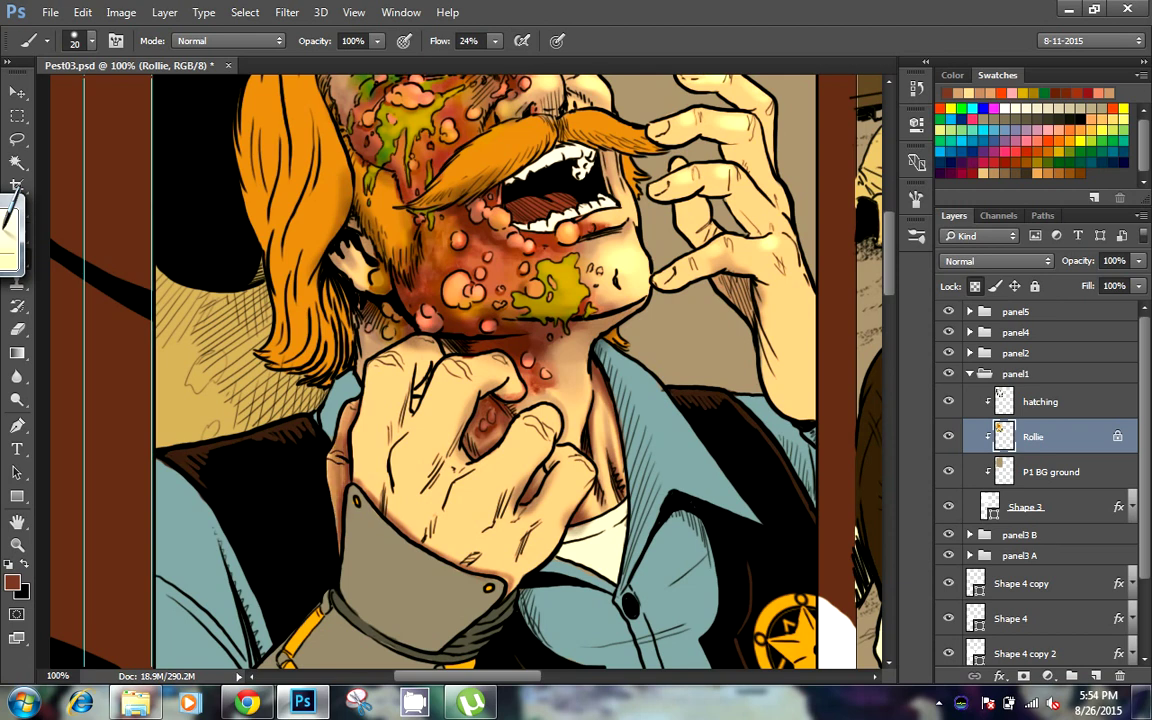
# Shade the hand's knuckles and fingers with light tan
pyautogui.keyDown('alt'); pyautogui.click(305, 430); pyautogui.keyUp('alt')
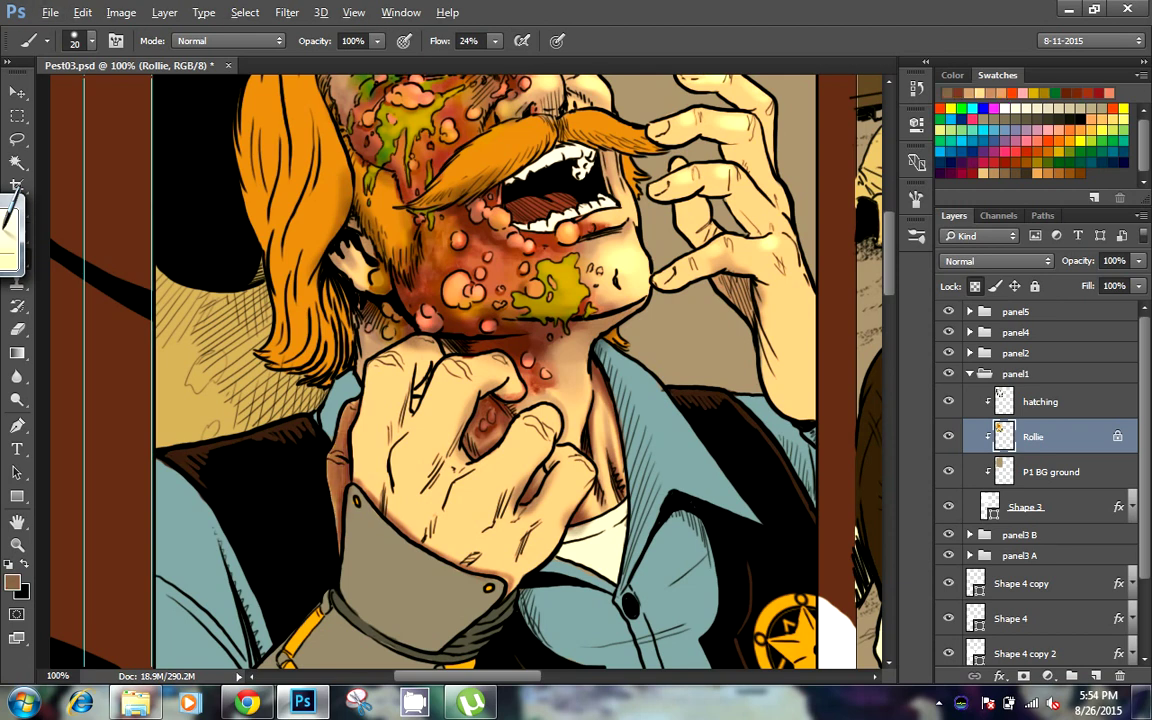
pyautogui.press('[')
pyautogui.press('[')
pyautogui.press('[')
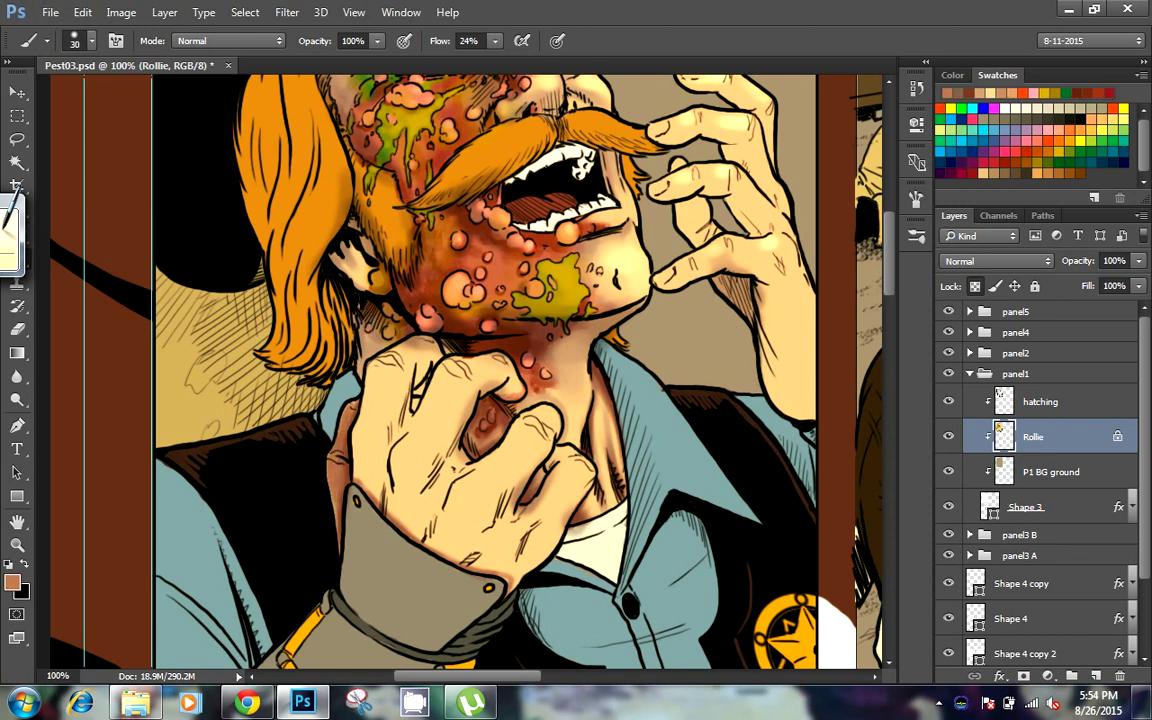
pyautogui.moveTo(345, 330)
pyautogui.mouseDown()
pyautogui.moveTo(330, 400)
pyautogui.moveTo(400, 345)
pyautogui.moveTo(365, 425)
pyautogui.mouseUp()
pyautogui.moveTo(470, 395); pyautogui.dragTo(455, 435)
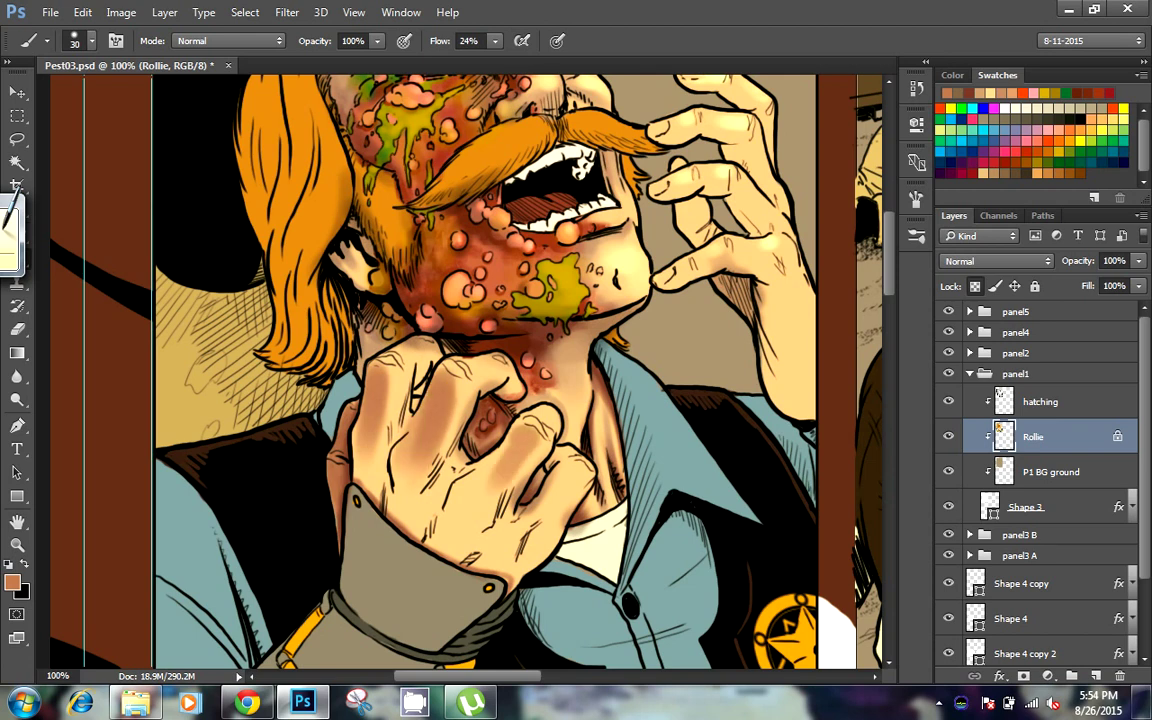
pyautogui.moveTo(415, 388)
pyautogui.mouseDown()
pyautogui.moveTo(505, 462)
pyautogui.moveTo(465, 510)
pyautogui.mouseUp()
pyautogui.moveTo(370, 472); pyautogui.dragTo(328, 395)
pyautogui.moveTo(350, 450); pyautogui.dragTo(420, 500)
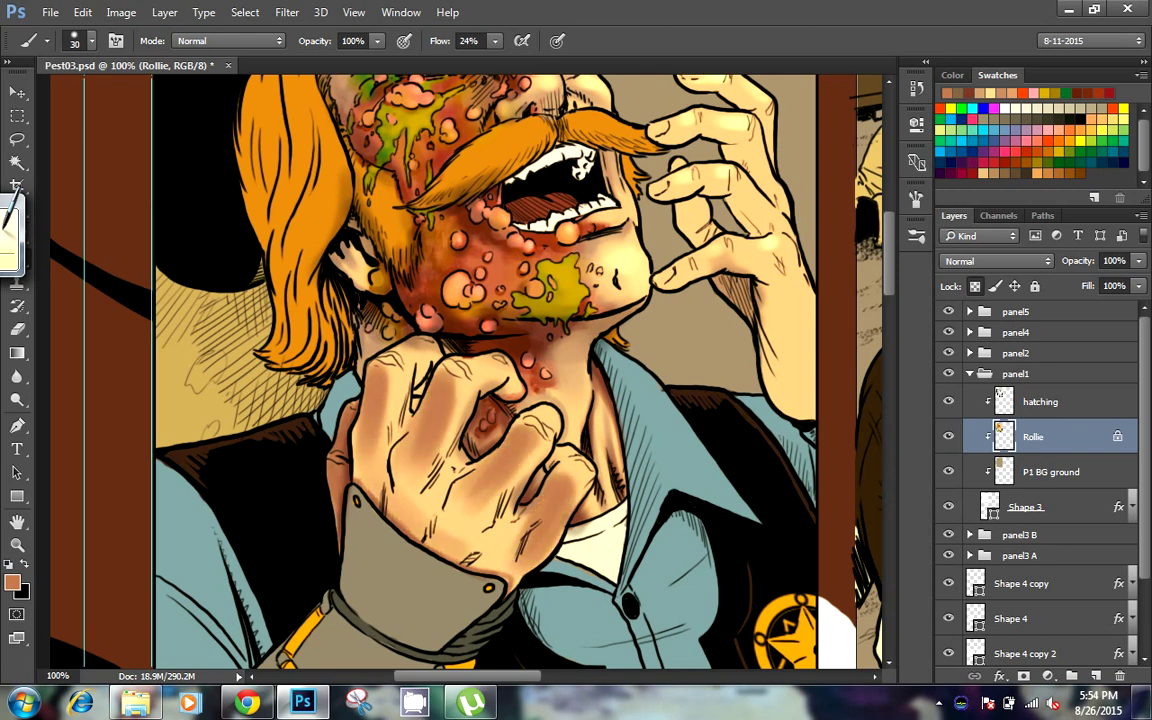
# Highlight the knuckles and fingers with light peach
pyautogui.keyDown('alt'); pyautogui.click(440, 470); pyautogui.keyUp('alt')
pyautogui.moveTo(322, 433); pyautogui.dragTo(370, 482)
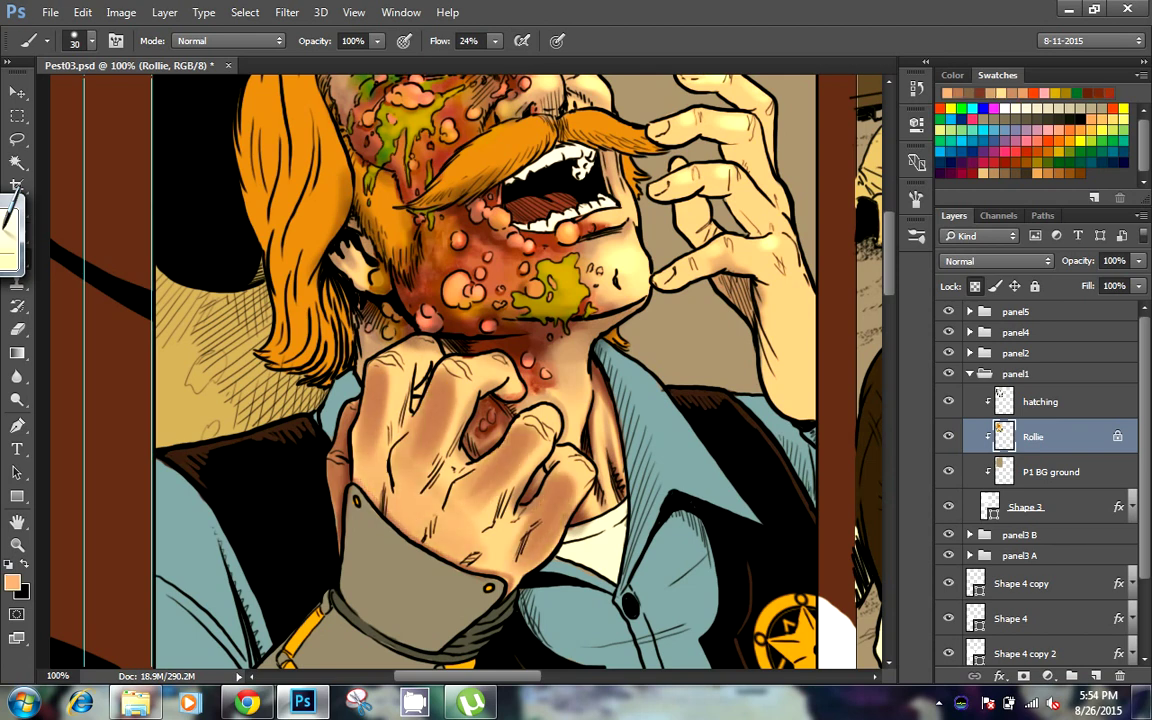
pyautogui.moveTo(372, 415); pyautogui.dragTo(394, 370)
pyautogui.moveTo(425, 447); pyautogui.dragTo(452, 420)
pyautogui.moveTo(412, 516)
pyautogui.mouseDown()
pyautogui.moveTo(505, 442)
pyautogui.moveTo(480, 463)
pyautogui.mouseUp()
pyautogui.press('[')
pyautogui.press('[')
pyautogui.press('[')
pyautogui.moveTo(492, 438); pyautogui.dragTo(528, 416)
# Paint light peach strokes on the jaw and neck above the hand
pyautogui.click(985, 93)
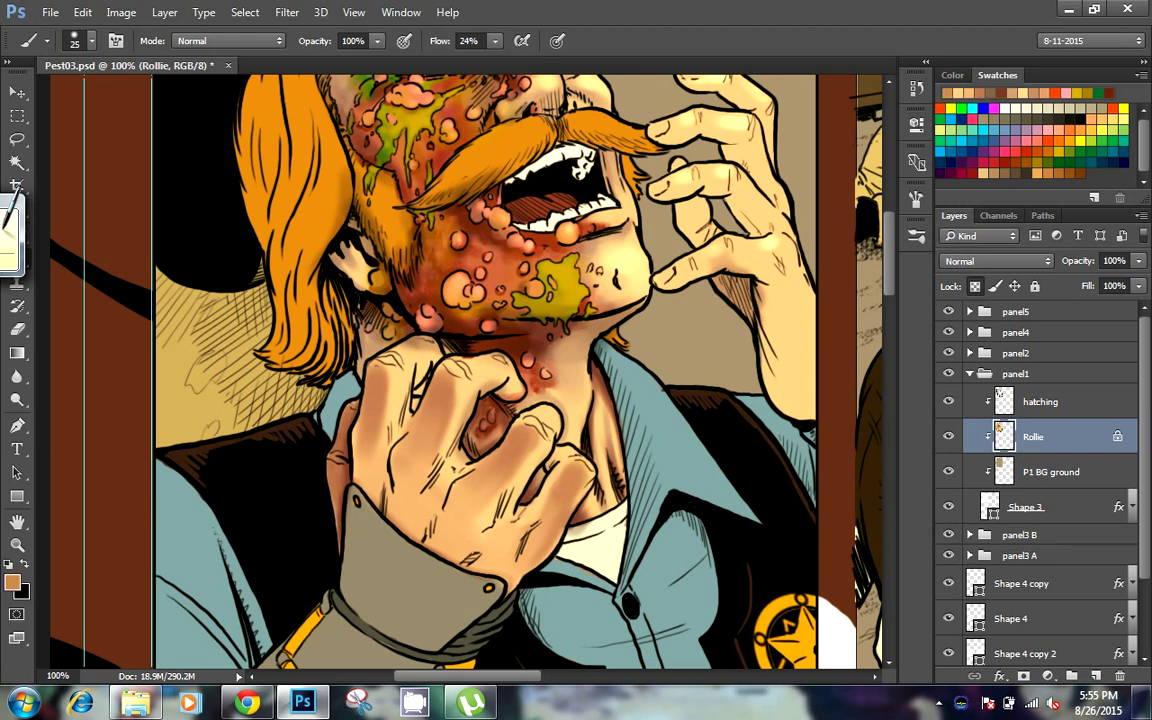
pyautogui.click(990, 93)
pyautogui.press('[')
pyautogui.moveTo(448, 345)
pyautogui.mouseDown()
pyautogui.moveTo(415, 388)
pyautogui.moveTo(415, 415)
pyautogui.mouseUp()
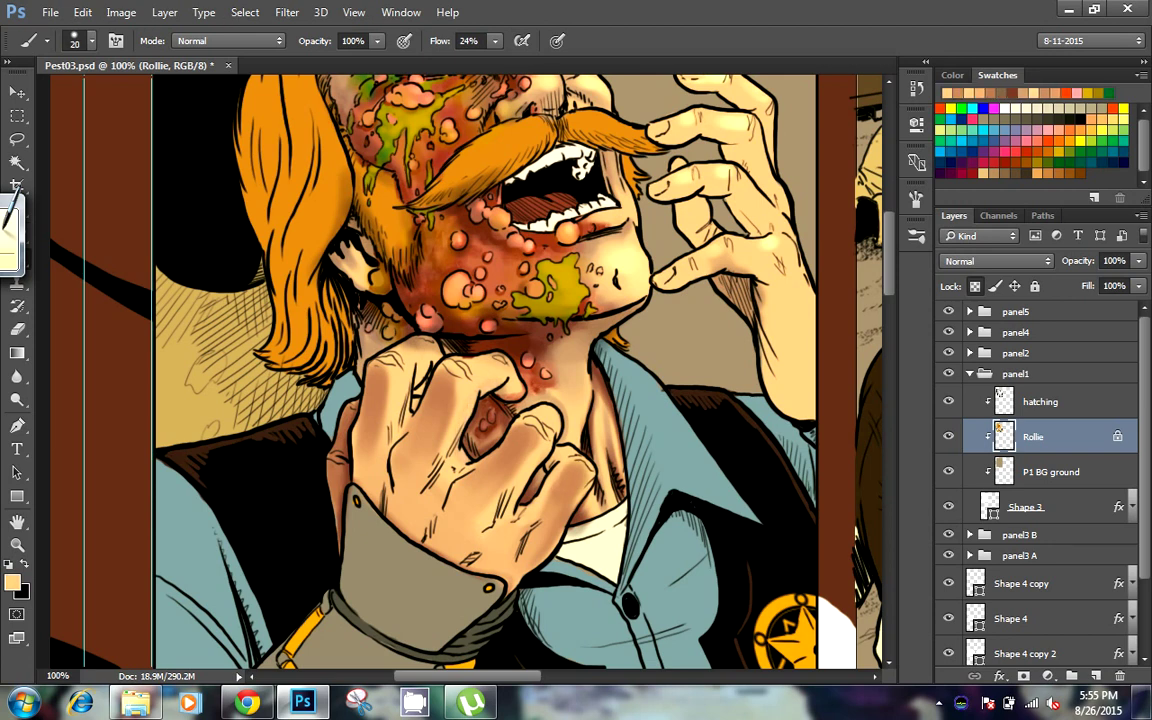
pyautogui.press(']')
pyautogui.moveTo(364, 314); pyautogui.dragTo(395, 303)
pyautogui.moveTo(448, 359)
pyautogui.mouseDown()
pyautogui.moveTo(472, 345)
pyautogui.moveTo(453, 320)
pyautogui.mouseUp()
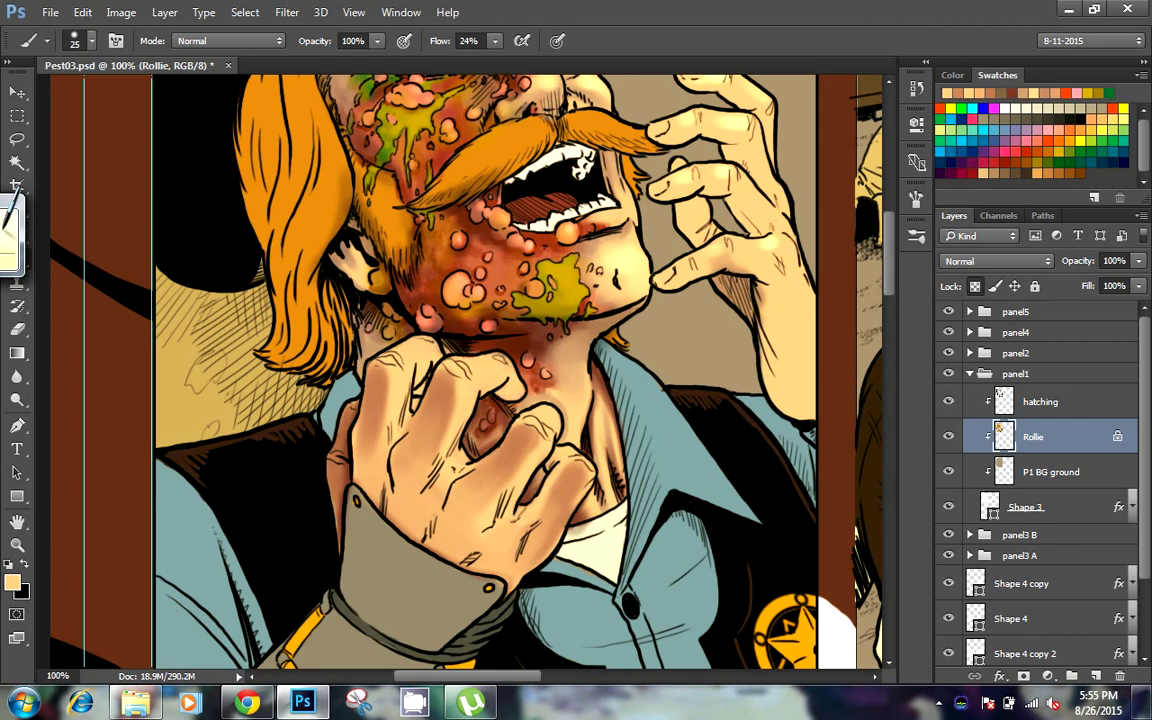
pyautogui.hotkey('ctrl', '-')
pyautogui.hotkey('ctrl', '-')
pyautogui.hotkey('ctrl', '+')
pyautogui.hotkey('ctrl', '+')
# Add darker tan shading across the knuckles and hand
pyautogui.click(985, 93)
pyautogui.moveTo(330, 418); pyautogui.dragTo(335, 438)
pyautogui.moveTo(352, 443); pyautogui.dragTo(372, 472)
pyautogui.moveTo(368, 420); pyautogui.dragTo(376, 466)
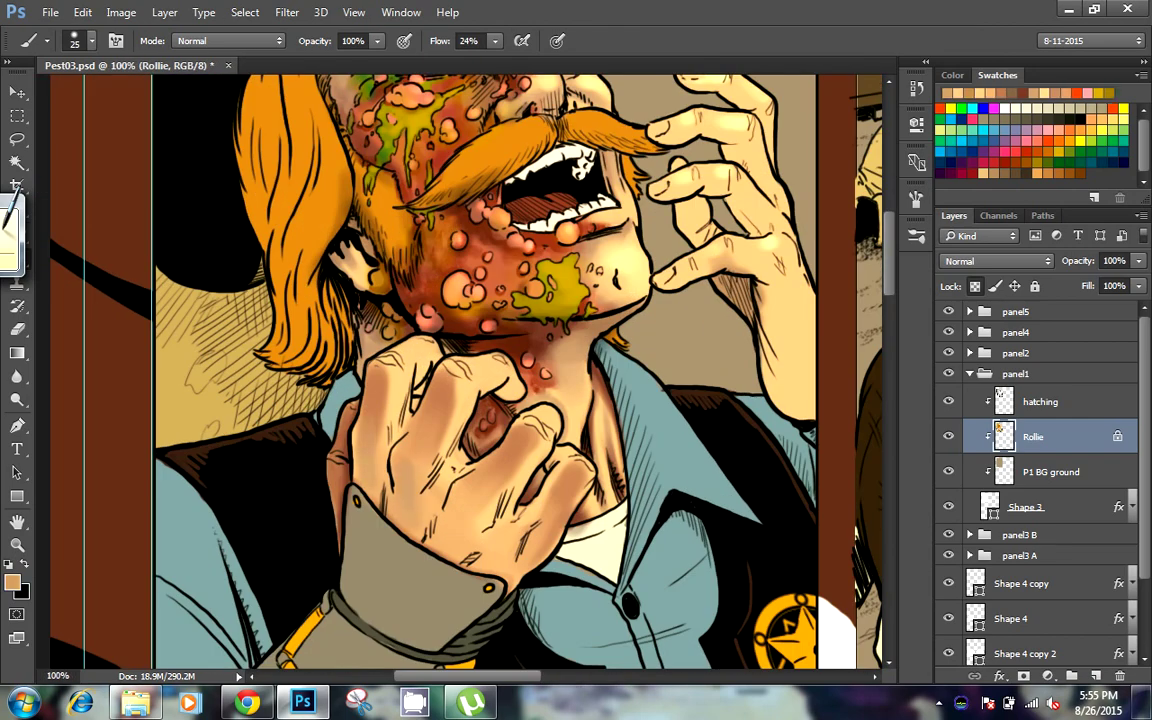
pyautogui.moveTo(381, 415); pyautogui.dragTo(385, 466)
pyautogui.moveTo(396, 444)
pyautogui.mouseDown()
pyautogui.moveTo(433, 490)
pyautogui.moveTo(445, 476)
pyautogui.mouseUp()
pyautogui.moveTo(413, 438)
pyautogui.mouseDown()
pyautogui.moveTo(455, 500)
pyautogui.moveTo(436, 510)
pyautogui.mouseUp()
pyautogui.moveTo(456, 450)
pyautogui.mouseDown()
pyautogui.moveTo(406, 495)
pyautogui.moveTo(453, 468)
pyautogui.mouseUp()
pyautogui.moveTo(384, 442); pyautogui.dragTo(392, 460)
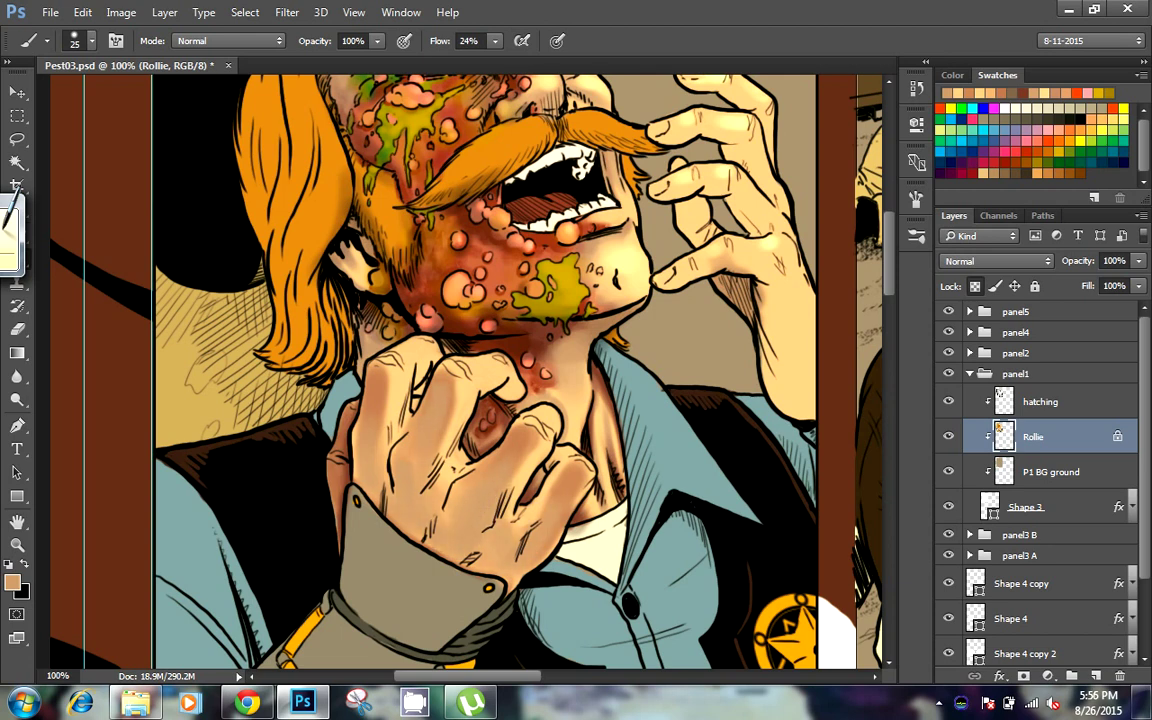
pyautogui.press(']')
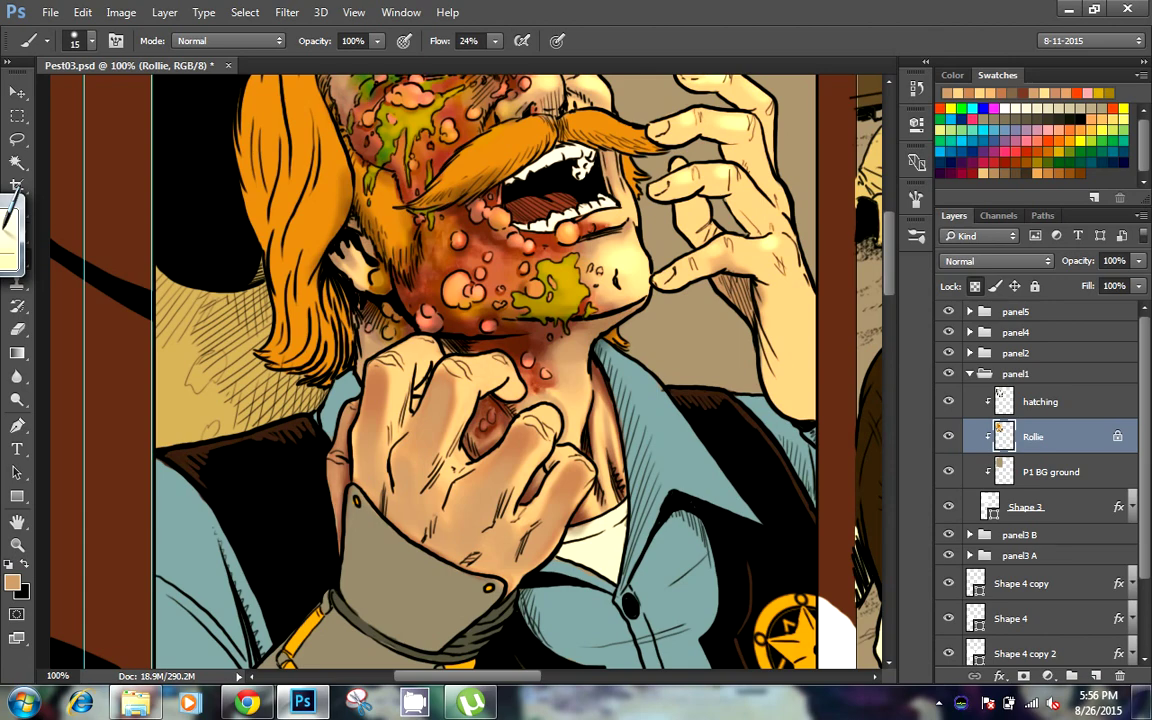
# Set the foreground to grey-blue #9295b4 and paint a stroke with a 35 px brush
pyautogui.click(12, 582)
pyautogui.click(516, 419)
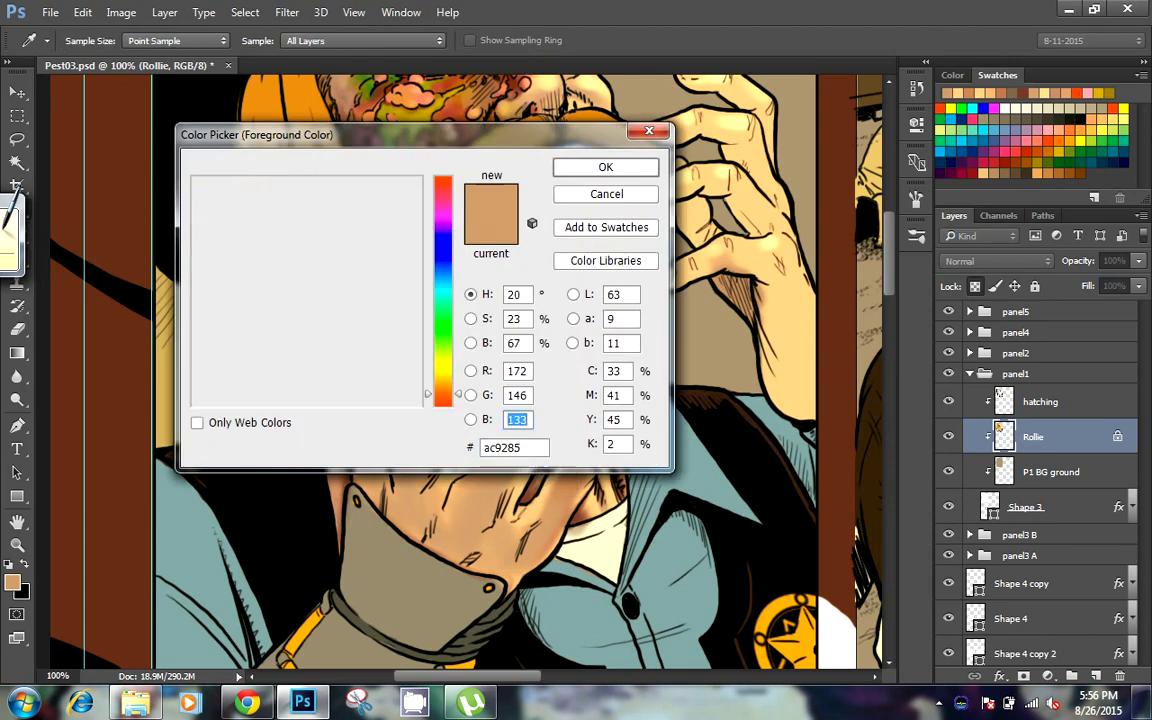
pyautogui.write('156180')
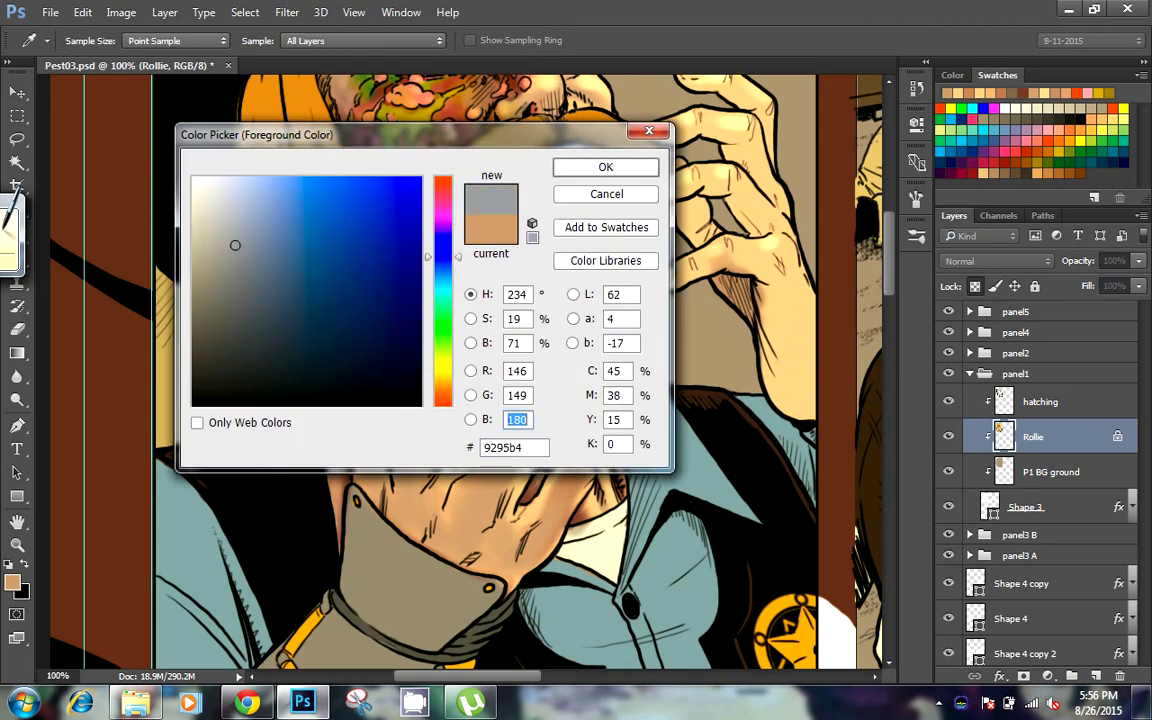
pyautogui.press('Return')
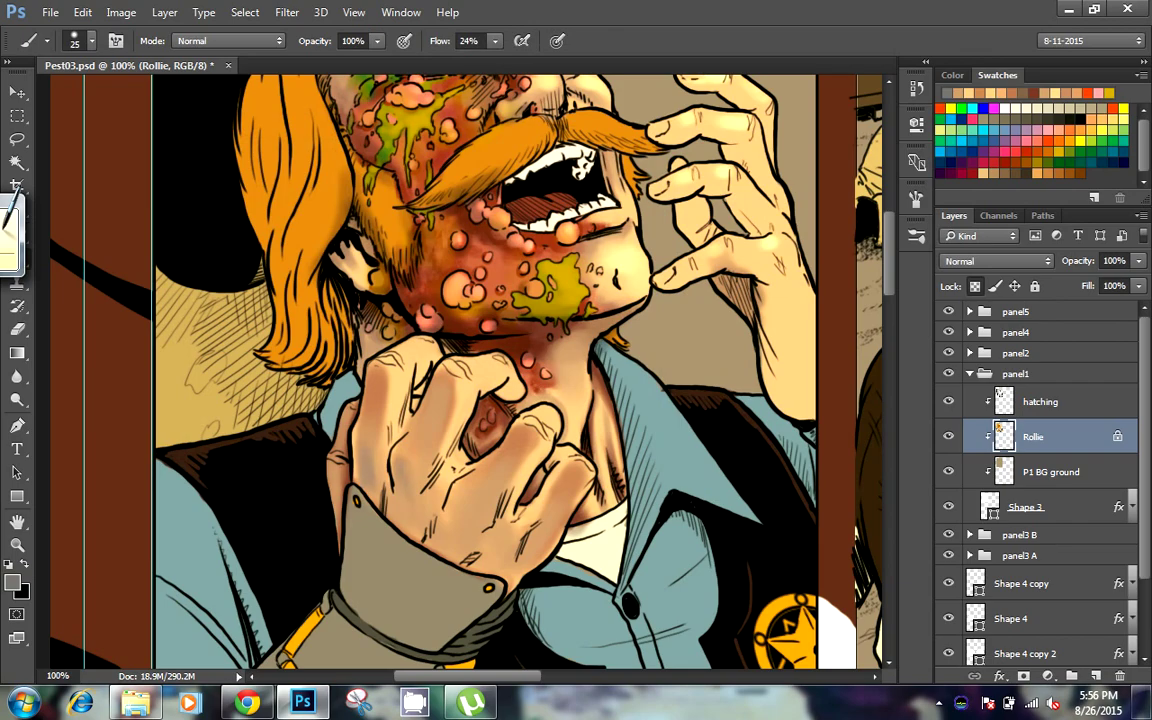
pyautogui.press(']')
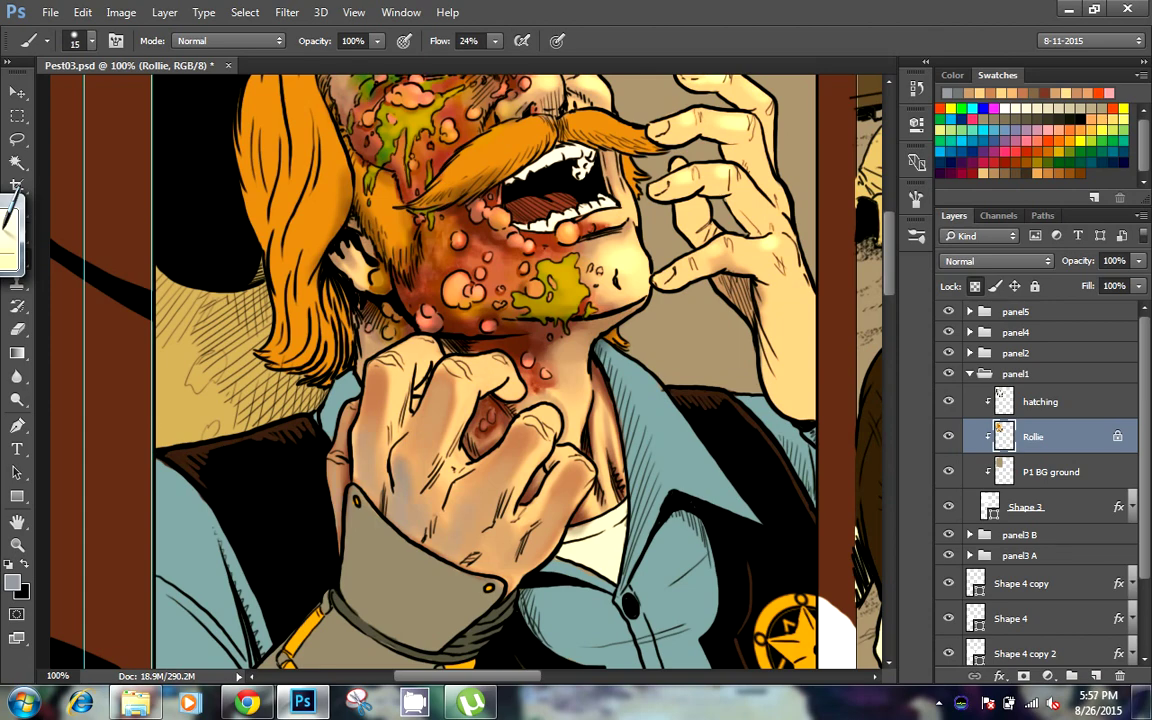
pyautogui.press(']')
pyautogui.press(']')
pyautogui.moveTo(325, 130); pyautogui.dragTo(420, 250)
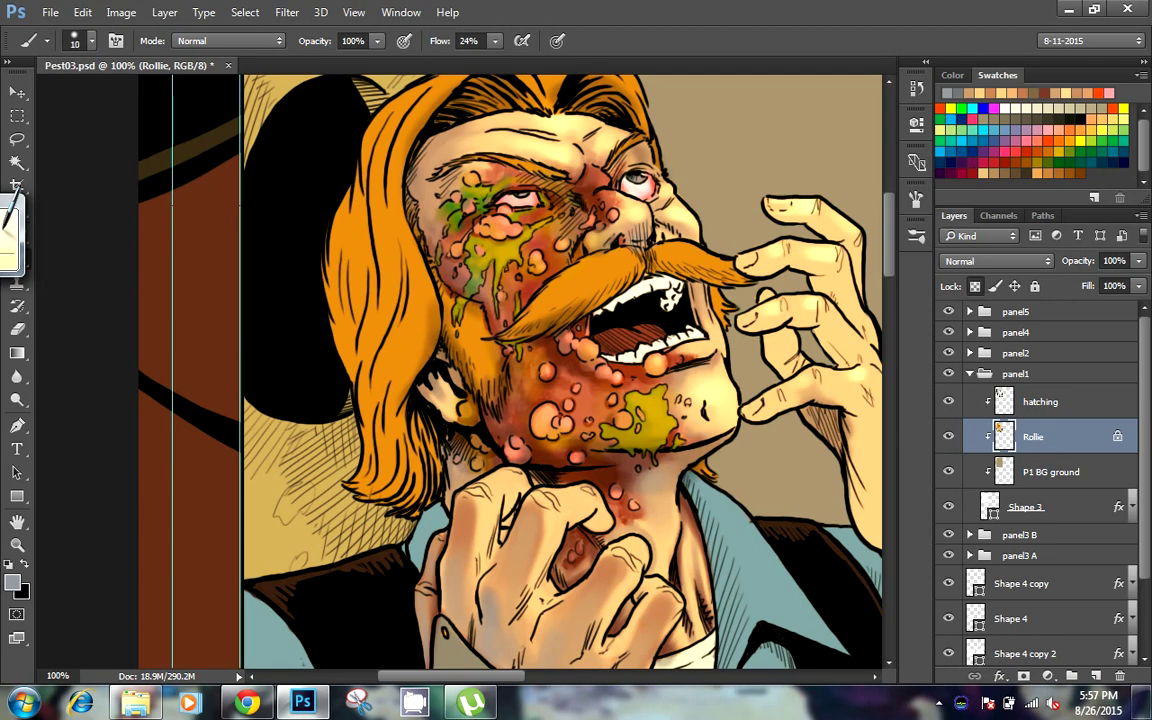
# Darken the hand, knuckles and neck with a sampled darker orange-tan, using 25 px then 15 px brushes
pyautogui.moveTo(420, 535)
pyautogui.mouseDown()
pyautogui.moveTo(510, 395)
pyautogui.moveTo(503, 415)
pyautogui.moveTo(559, 458)
pyautogui.mouseUp()
pyautogui.press(']')
pyautogui.press(']')
pyautogui.press(']')
pyautogui.keyDown('alt'); pyautogui.click(512, 394); pyautogui.keyUp('alt')
pyautogui.keyDown('alt'); pyautogui.click(475, 390); pyautogui.keyUp('alt')
pyautogui.moveTo(475, 395); pyautogui.dragTo(511, 335)
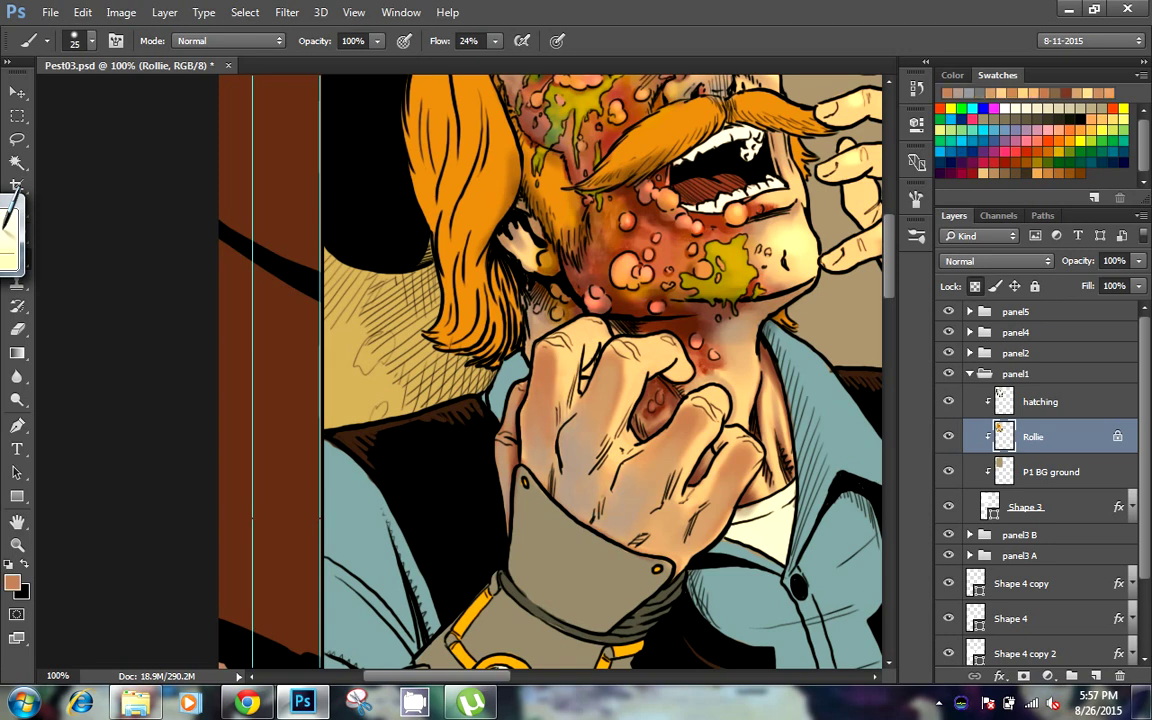
pyautogui.moveTo(528, 392)
pyautogui.mouseDown()
pyautogui.moveTo(552, 450)
pyautogui.moveTo(557, 416)
pyautogui.moveTo(598, 484)
pyautogui.moveTo(630, 488)
pyautogui.mouseUp()
pyautogui.press('[')
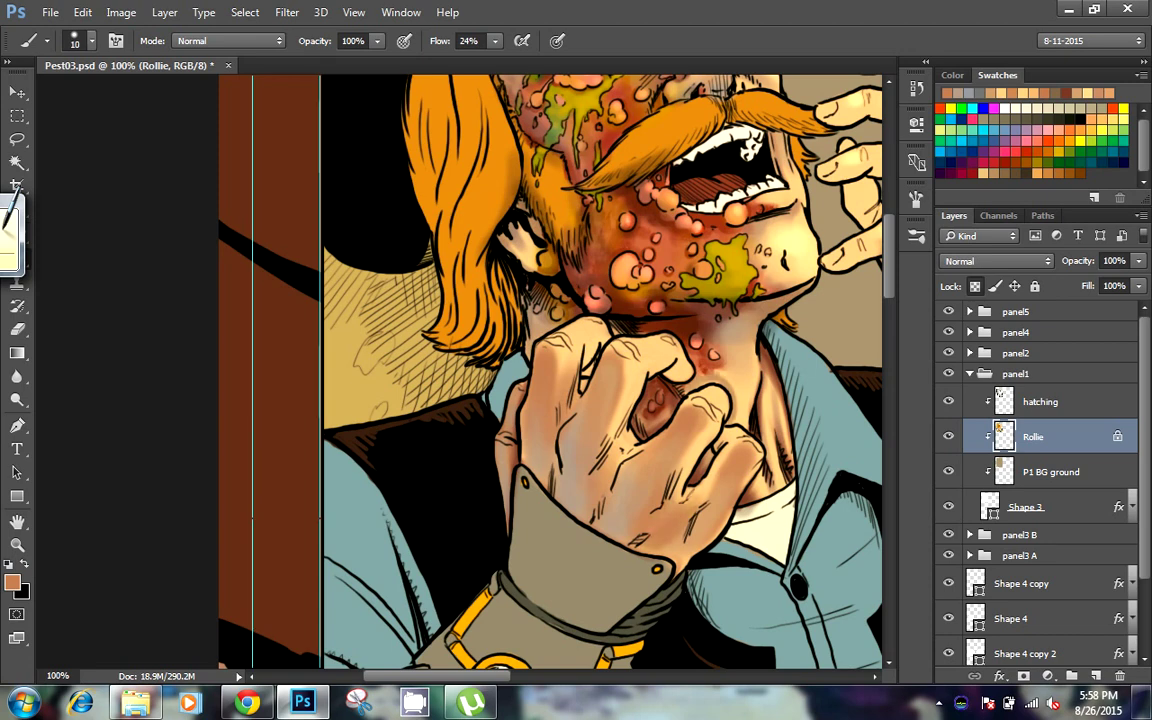
pyautogui.moveTo(640, 340)
pyautogui.mouseDown()
pyautogui.moveTo(672, 348)
pyautogui.moveTo(664, 385)
pyautogui.moveTo(685, 440)
pyautogui.moveTo(500, 635)
pyautogui.mouseUp()
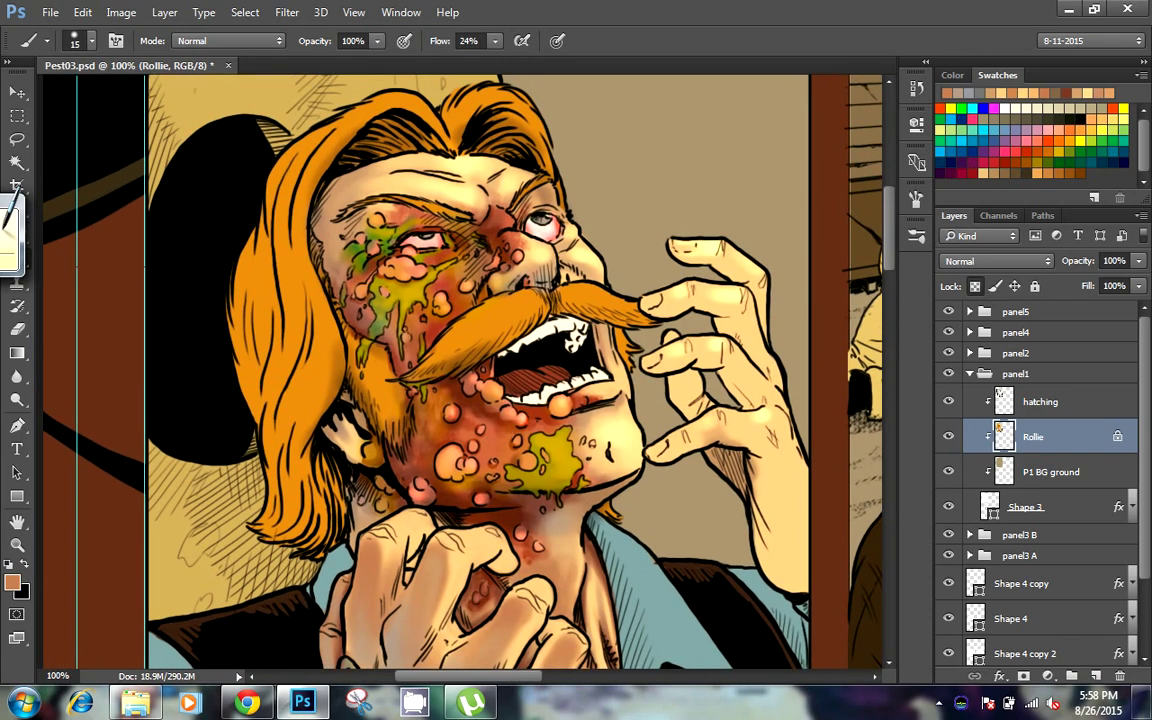
# Switch the brush to Color Dodge at 25 px and brighten the jaw and neck with glowing dabs
pyautogui.moveTo(500, 450); pyautogui.dragTo(580, 300)
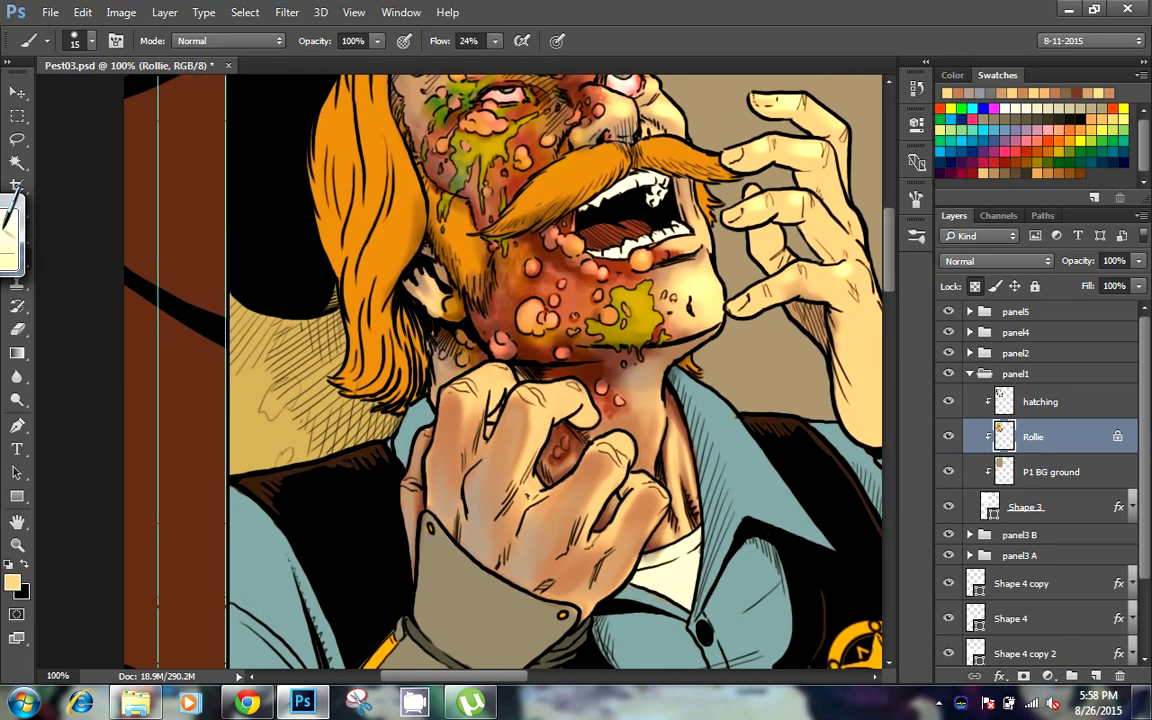
pyautogui.hotkey('alt', 'shift', 'd')
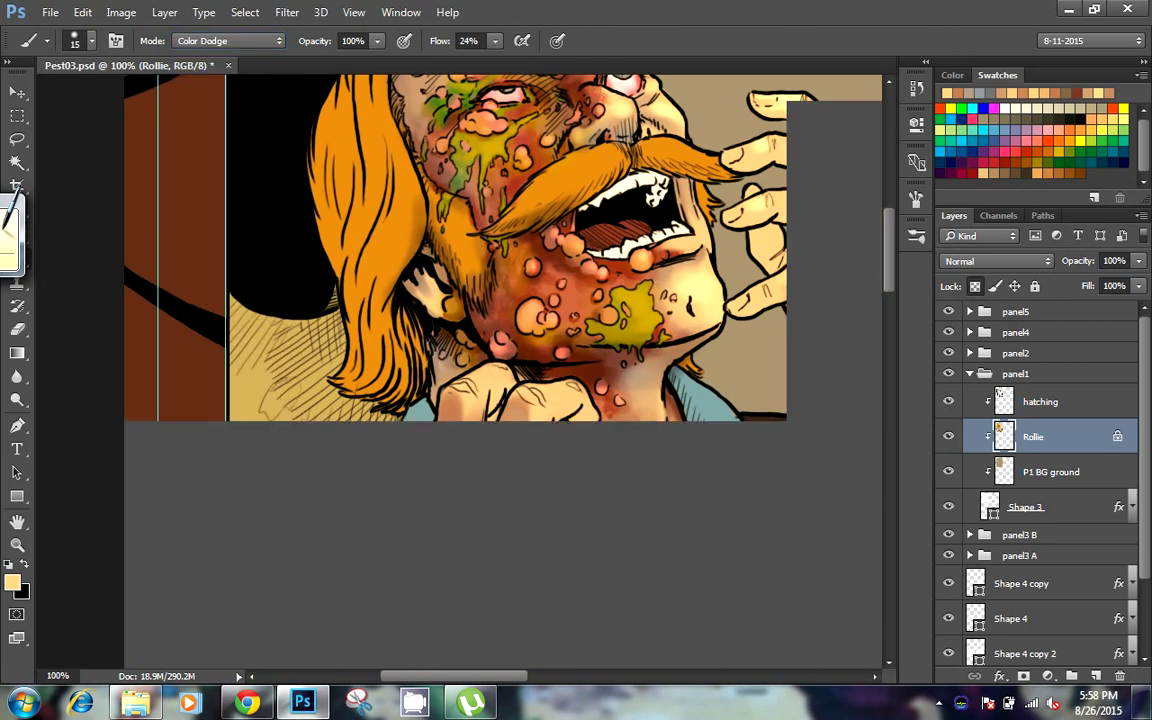
pyautogui.press(']')
pyautogui.moveTo(546, 395); pyautogui.dragTo(568, 410)
pyautogui.moveTo(484, 350); pyautogui.dragTo(520, 358)
pyautogui.moveTo(425, 330); pyautogui.dragTo(456, 345)
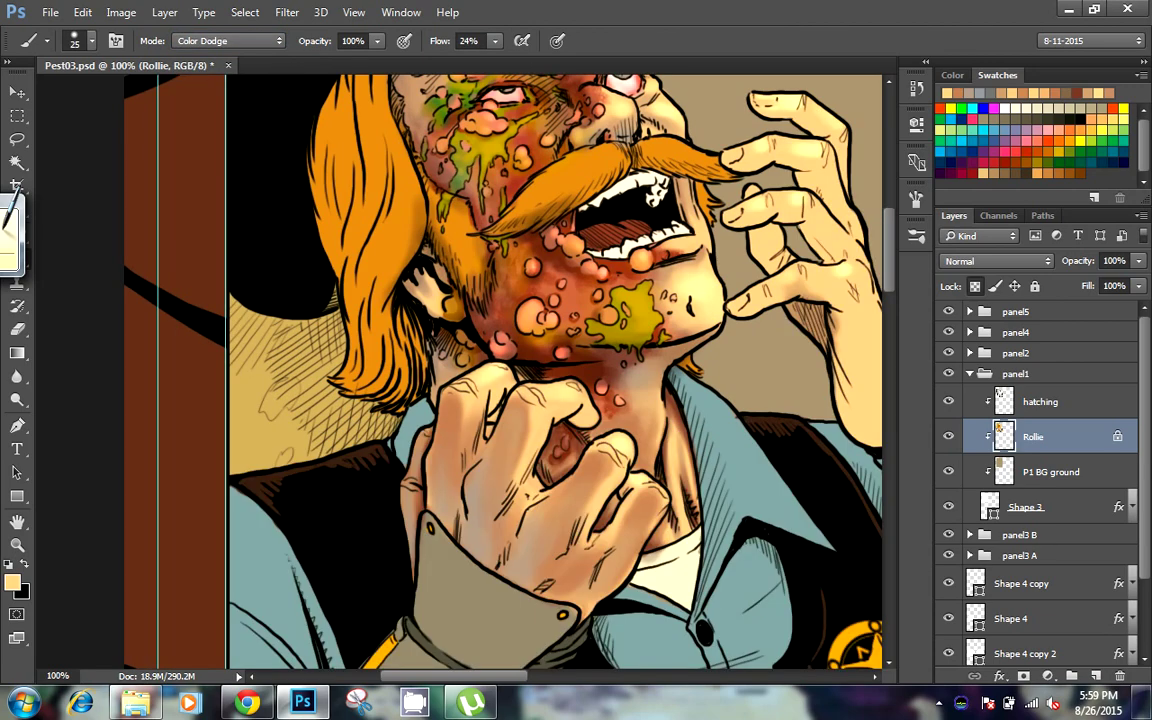
pyautogui.moveTo(500, 300); pyautogui.dragTo(515, 490)
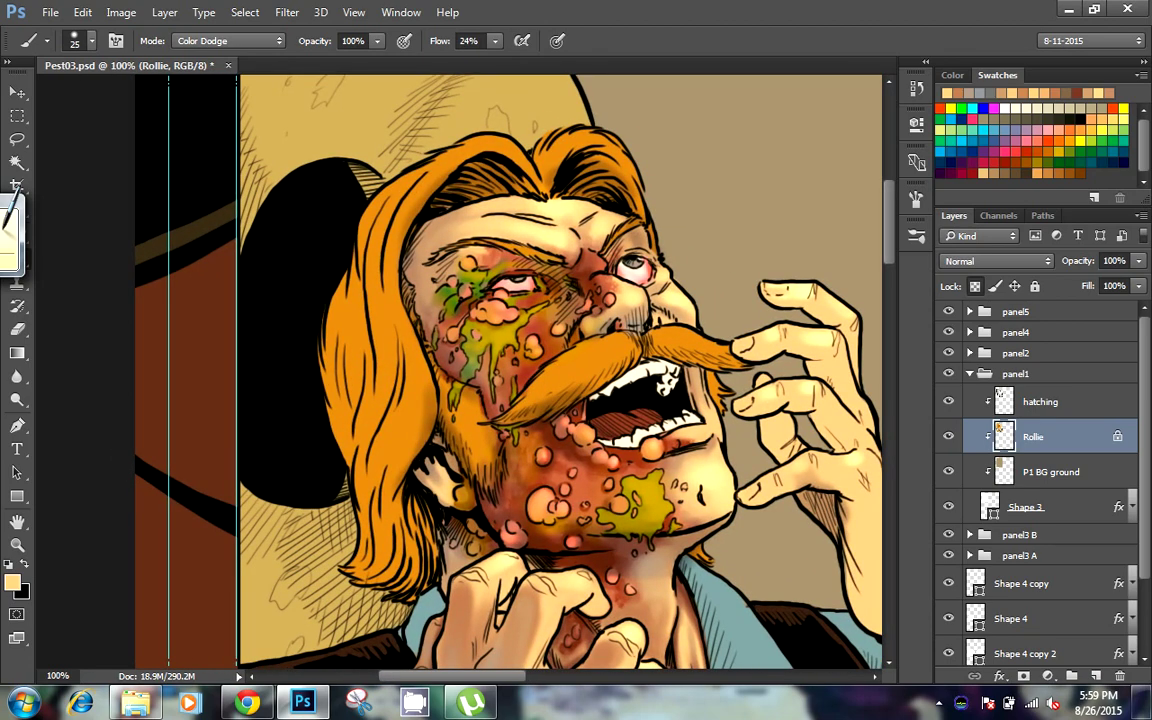
# Return the brush to Normal mode and darken the left hair and beard edge with an 8 px brush
pyautogui.hotkey('alt', 'shift', 'n')
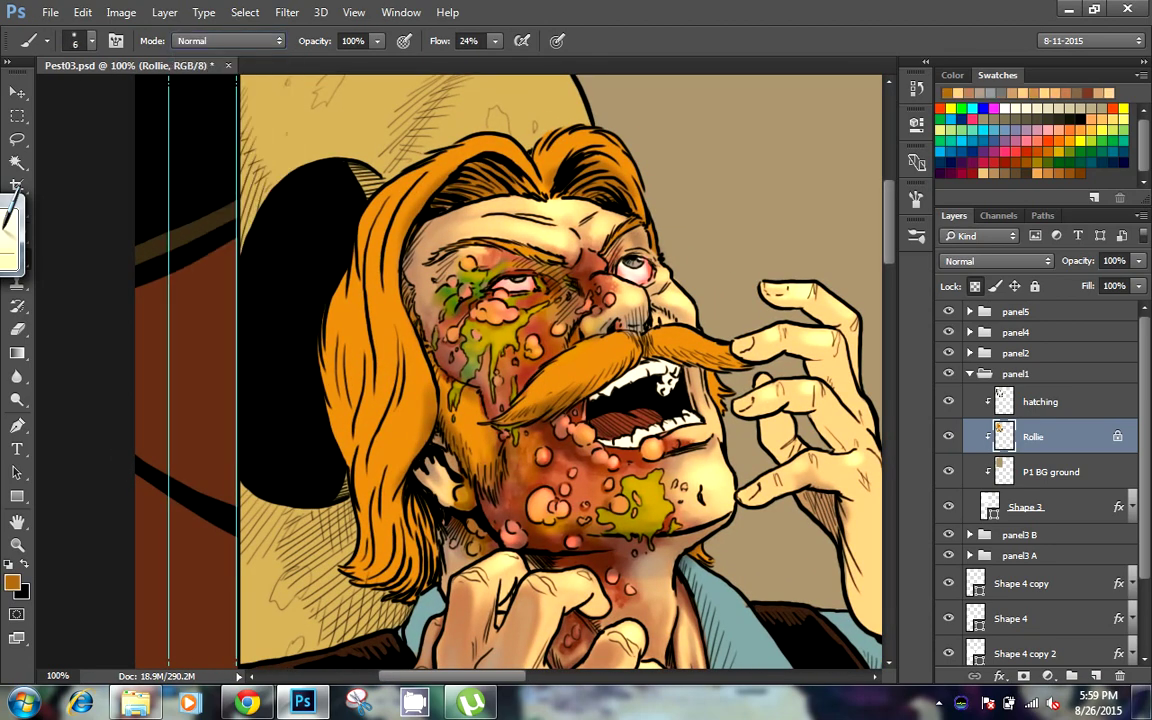
pyautogui.moveTo(430, 415)
pyautogui.mouseDown()
pyautogui.moveTo(420, 380)
pyautogui.moveTo(434, 415)
pyautogui.mouseUp()
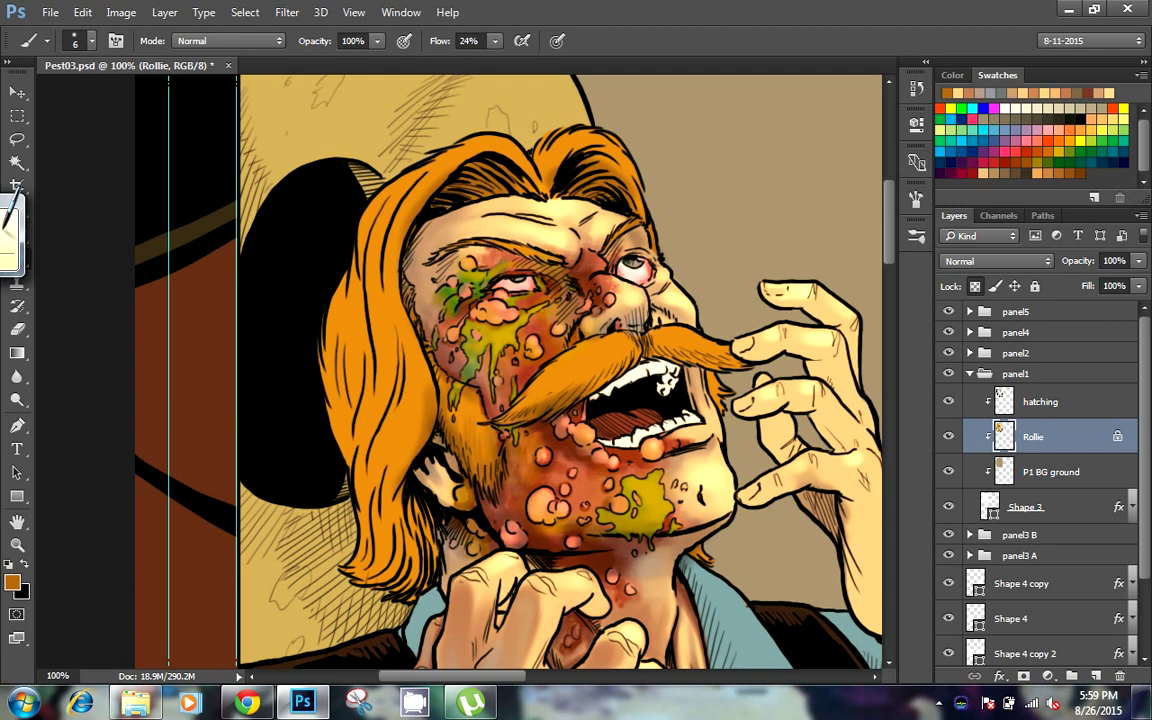
pyautogui.moveTo(381, 324); pyautogui.dragTo(355, 482)
pyautogui.press(']')
pyautogui.press(']')
pyautogui.press(']')
pyautogui.press(']')
pyautogui.press(']')
pyautogui.moveTo(385, 300); pyautogui.dragTo(365, 390)
pyautogui.moveTo(375, 335); pyautogui.dragTo(348, 445)
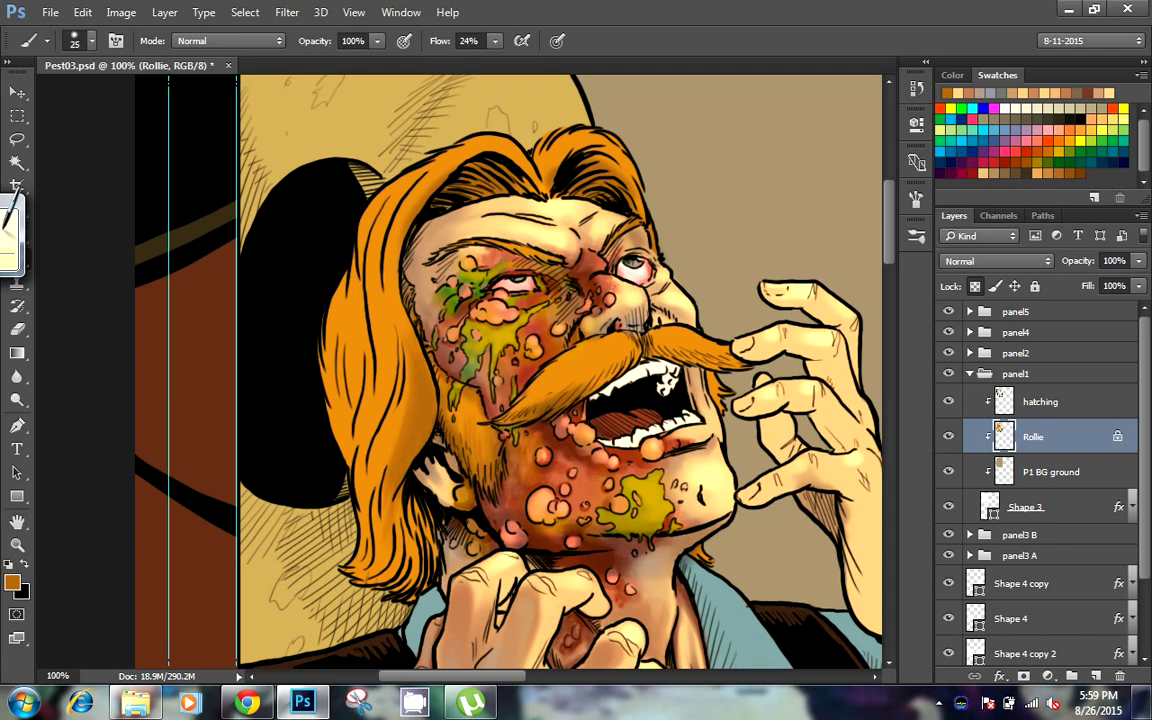
pyautogui.moveTo(350, 390)
pyautogui.mouseDown()
pyautogui.moveTo(365, 510)
pyautogui.moveTo(385, 540)
pyautogui.mouseUp()
pyautogui.moveTo(372, 314); pyautogui.dragTo(347, 232)
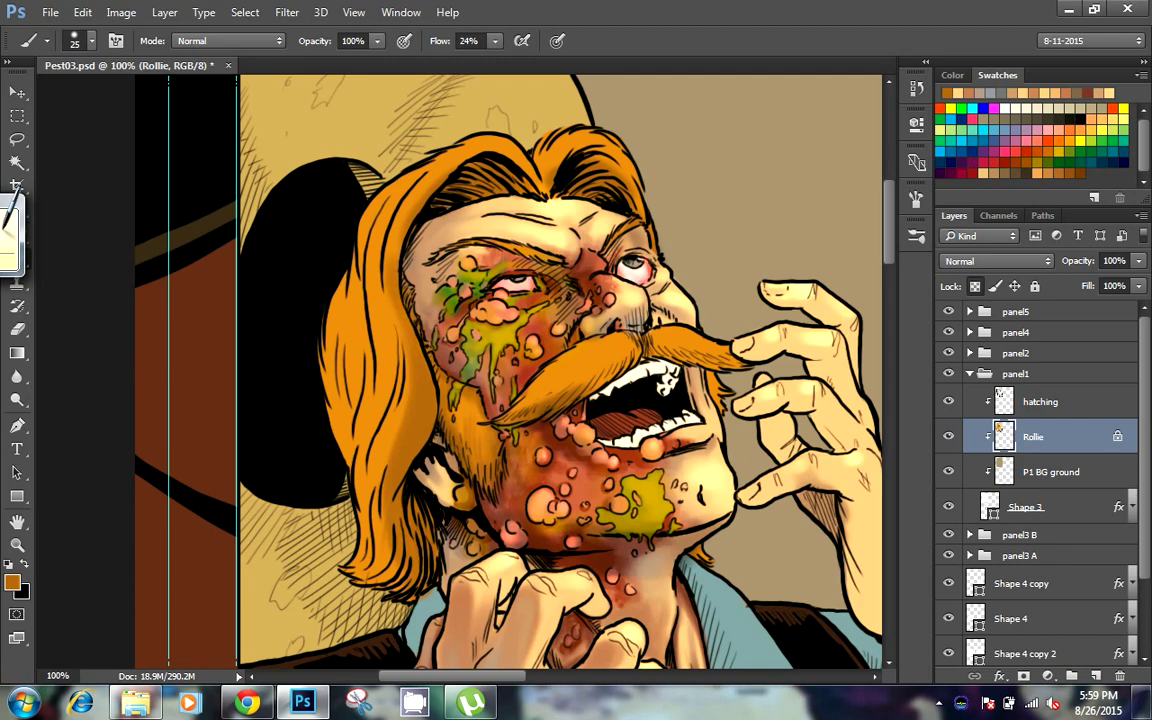
# Pick an olive-brown, darken the lower-left hair edge further, and add brighter orange strokes through the hair
pyautogui.click(12, 582)
pyautogui.moveTo(453, 382); pyautogui.dragTo(453, 370)
pyautogui.click(638, 165)
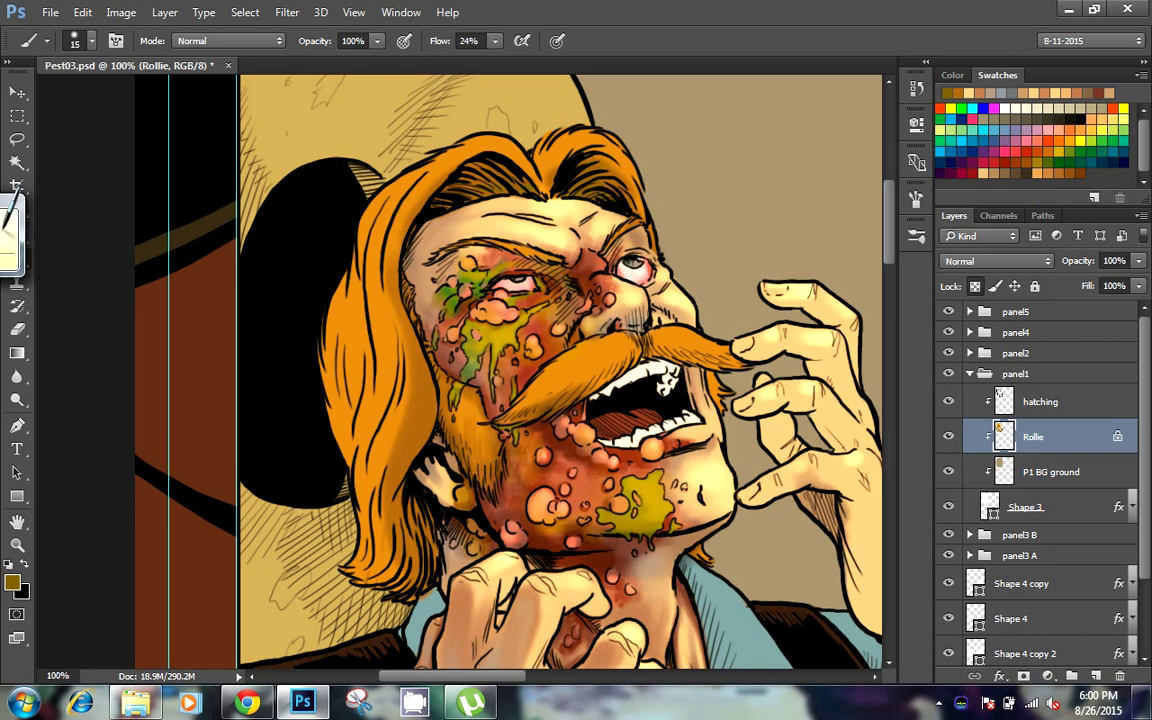
pyautogui.moveTo(336, 348)
pyautogui.mouseDown()
pyautogui.moveTo(318, 466)
pyautogui.moveTo(312, 320)
pyautogui.mouseUp()
pyautogui.moveTo(320, 421); pyautogui.dragTo(295, 250)
pyautogui.moveTo(325, 292); pyautogui.dragTo(342, 484)
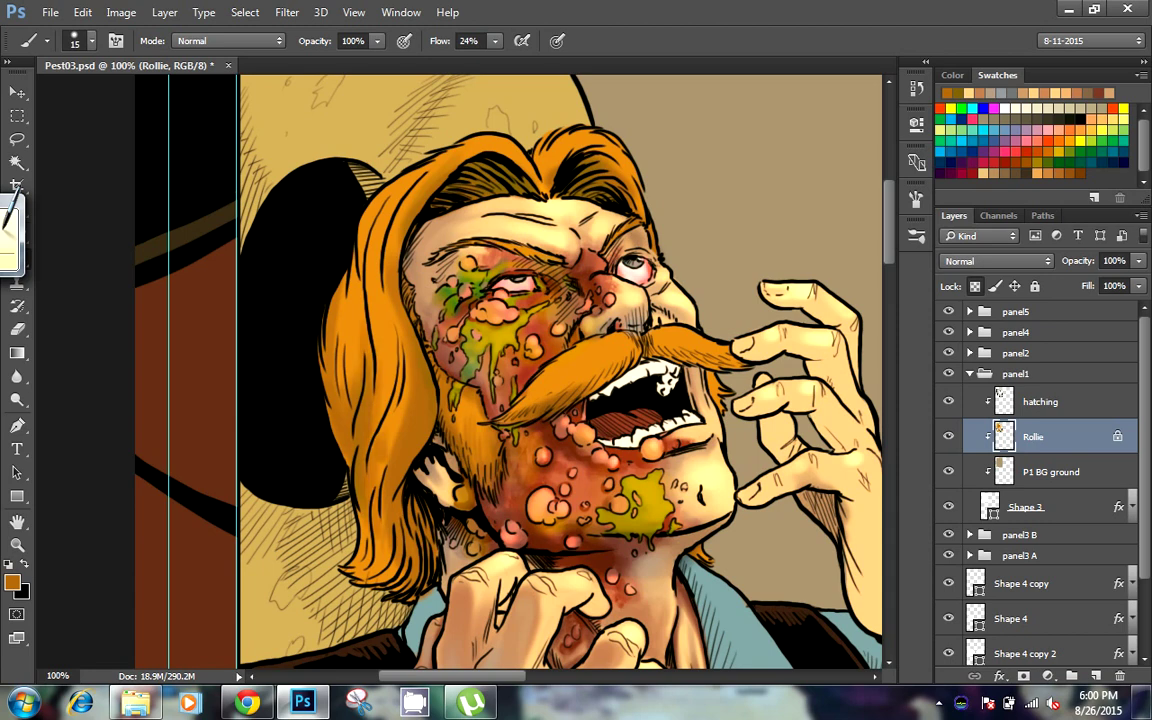
pyautogui.moveTo(398, 152)
pyautogui.mouseDown()
pyautogui.moveTo(366, 200)
pyautogui.moveTo(350, 262)
pyautogui.moveTo(370, 386)
pyautogui.mouseUp()
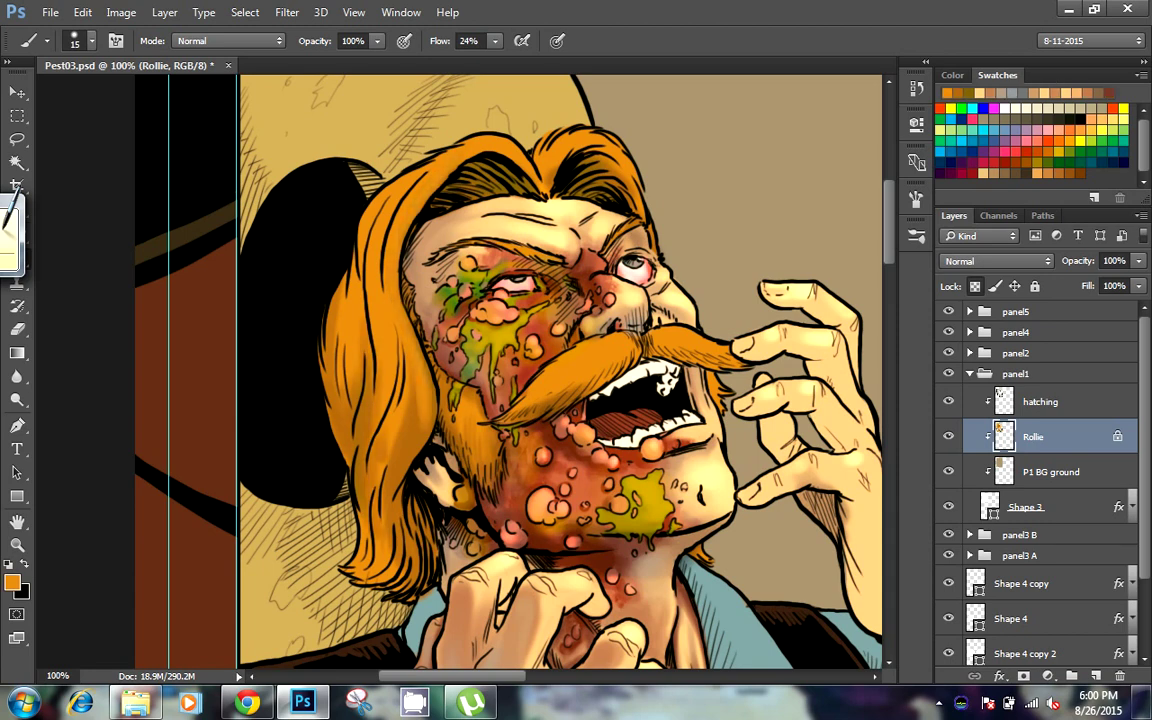
pyautogui.moveTo(390, 312); pyautogui.dragTo(374, 408)
# Set a dark brown-orange painting colour and add dark strands along the hair's left edge
pyautogui.click(12, 582)
pyautogui.click(362, 239)
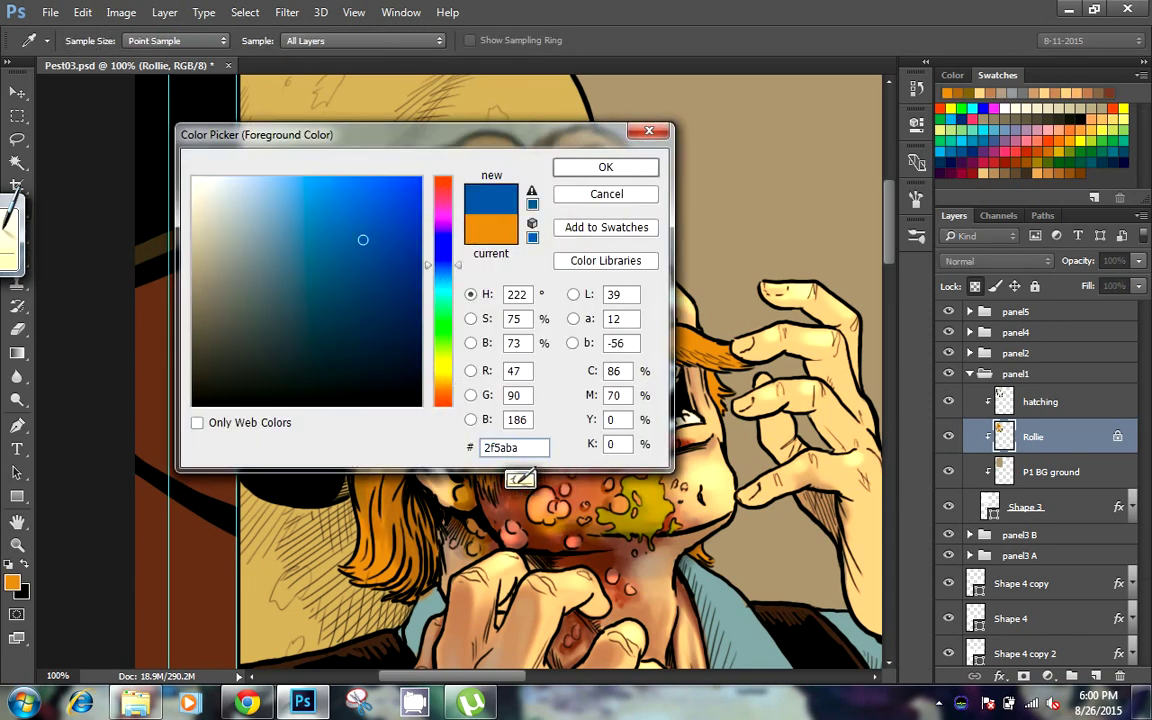
pyautogui.click(442, 308)
pyautogui.click(288, 314)
pyautogui.click(633, 165)
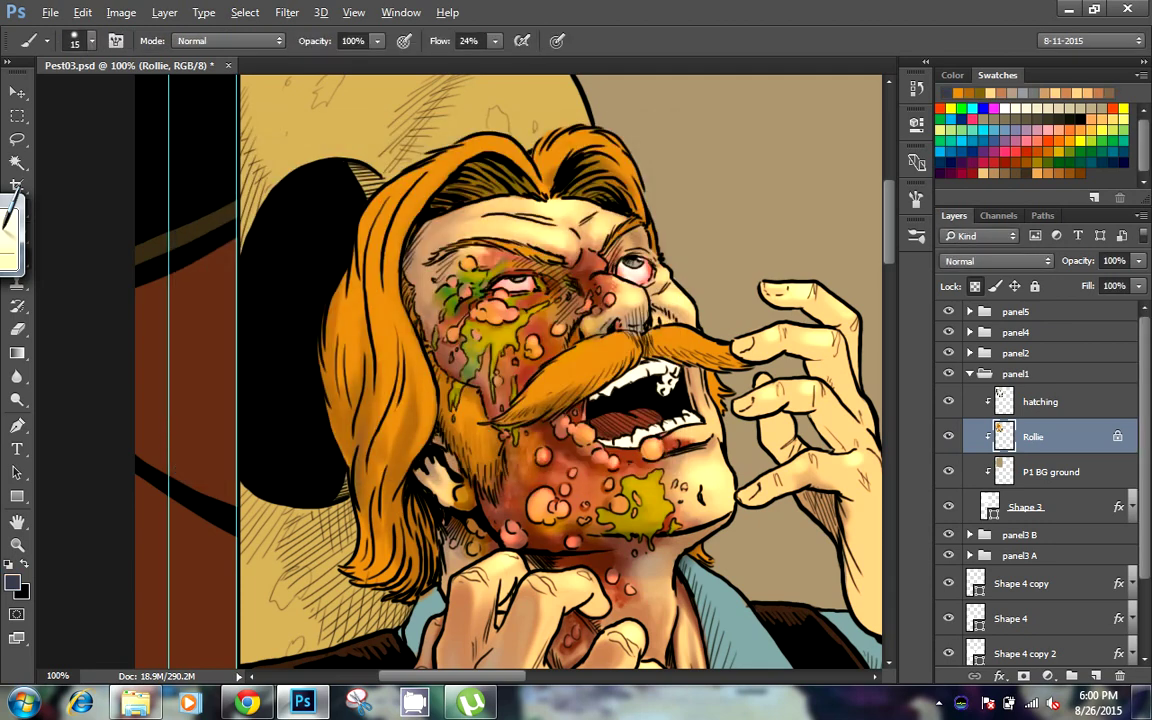
pyautogui.press('x')
pyautogui.moveTo(326, 347); pyautogui.dragTo(324, 390)
pyautogui.moveTo(294, 310); pyautogui.dragTo(292, 352)
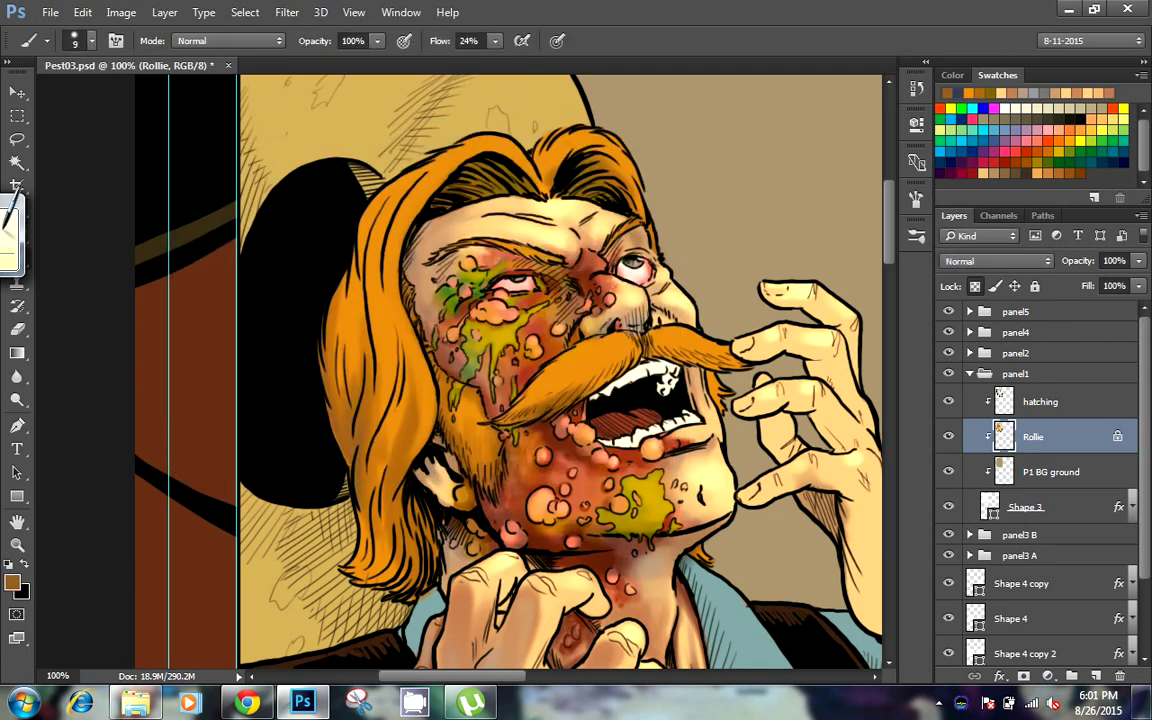
pyautogui.moveTo(300, 268)
pyautogui.mouseDown()
pyautogui.moveTo(312, 364)
pyautogui.moveTo(350, 440)
pyautogui.mouseUp()
pyautogui.moveTo(324, 225); pyautogui.dragTo(302, 278)
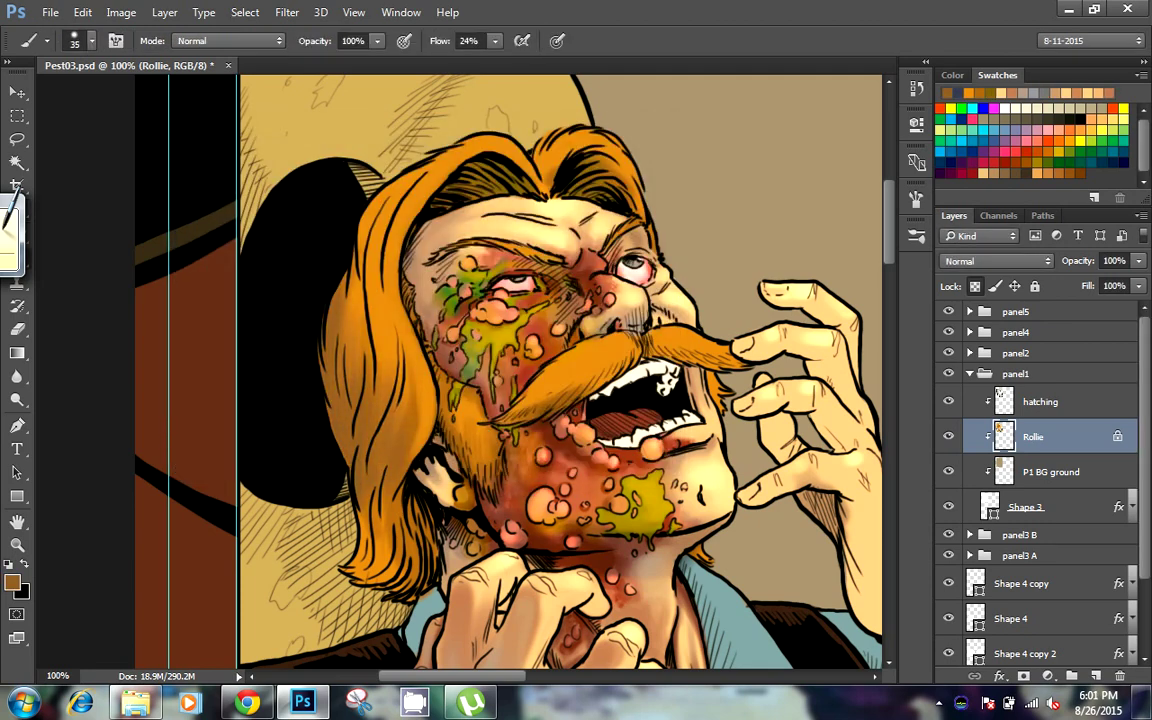
pyautogui.moveTo(324, 443); pyautogui.dragTo(360, 520)
# Add more dark strands to the lower-left hair, the top of the head and near the ear
pyautogui.moveTo(366, 462)
pyautogui.mouseDown()
pyautogui.moveTo(375, 505)
pyautogui.moveTo(324, 512)
pyautogui.mouseUp()
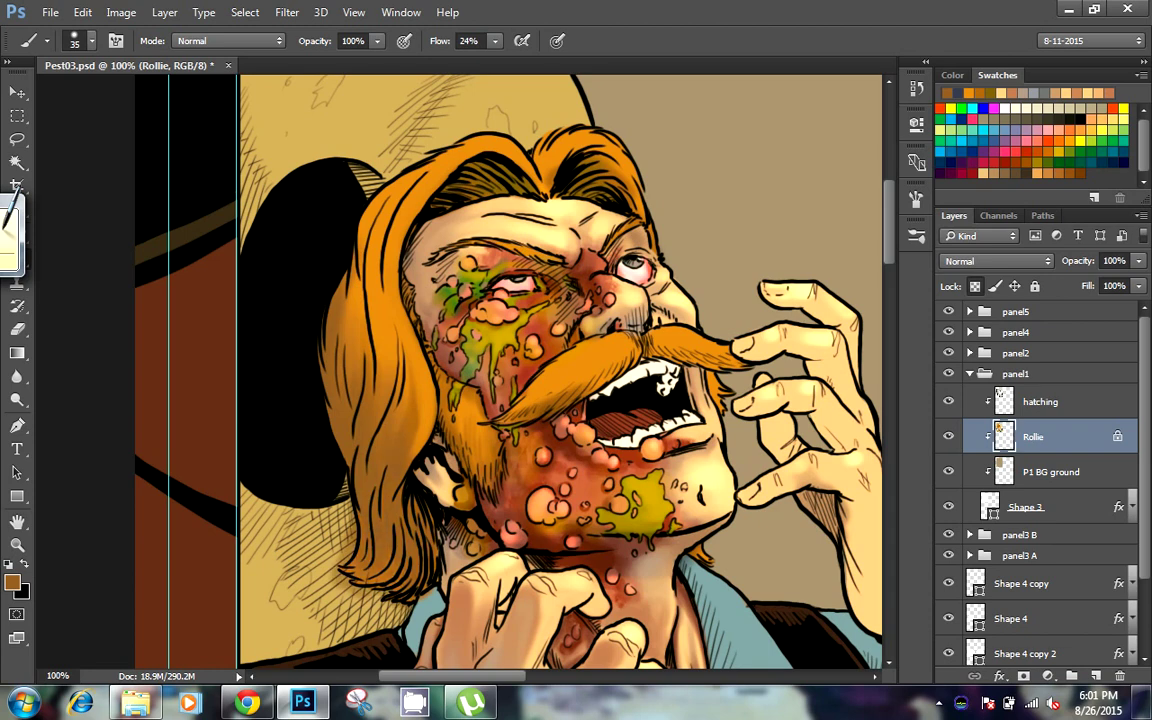
pyautogui.moveTo(314, 449); pyautogui.dragTo(313, 475)
pyautogui.moveTo(489, 155); pyautogui.dragTo(448, 178)
pyautogui.moveTo(530, 134); pyautogui.dragTo(565, 165)
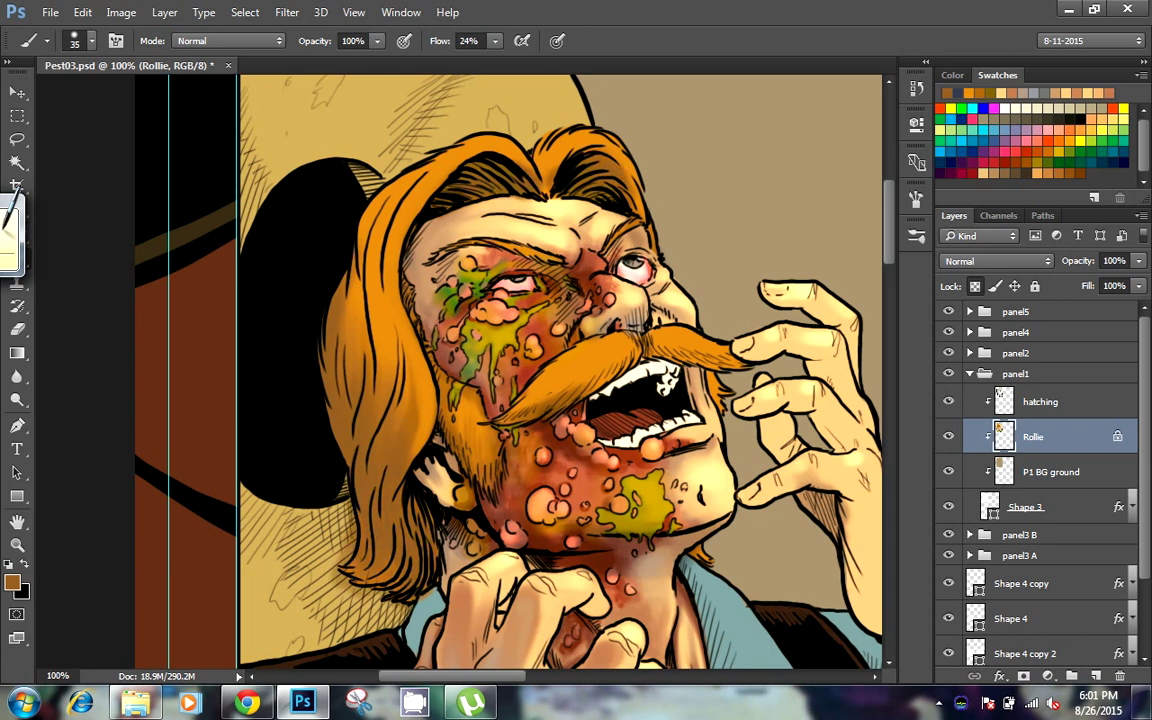
pyautogui.moveTo(485, 126); pyautogui.dragTo(526, 183)
pyautogui.moveTo(436, 399); pyautogui.dragTo(420, 431)
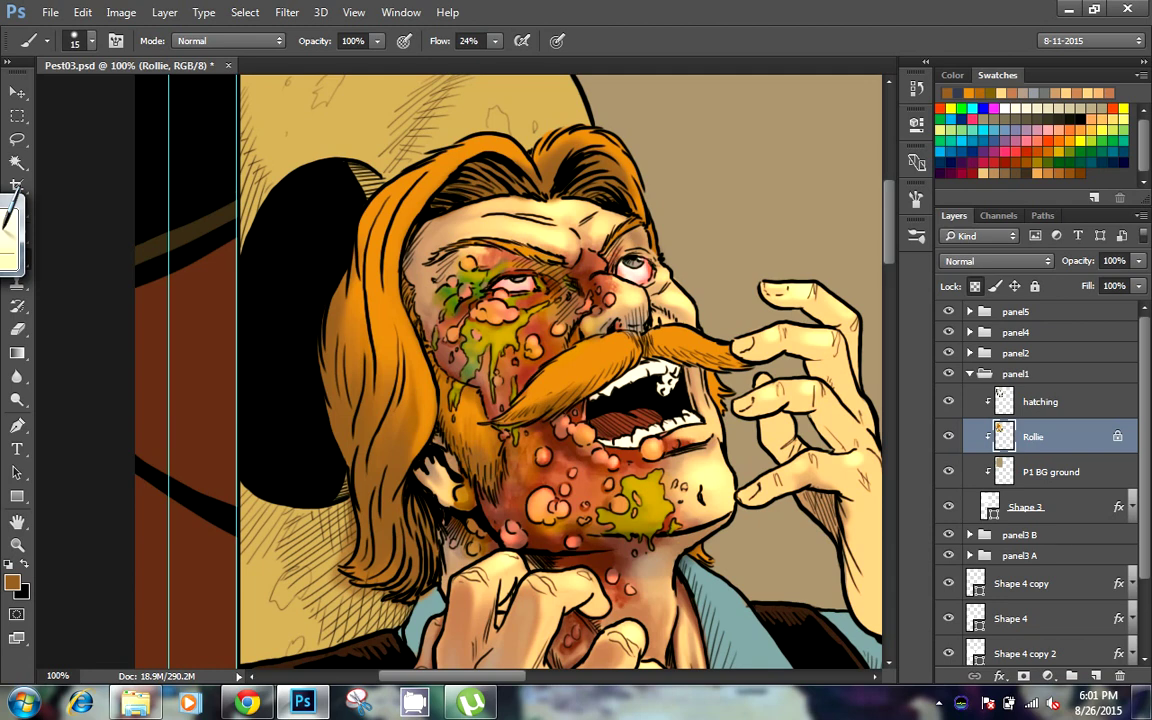
# Paint light orange strands on the left and top hair with a 9 px brush
pyautogui.click(950, 92)
pyautogui.press('[')
pyautogui.press('[')
pyautogui.moveTo(375, 380)
pyautogui.mouseDown()
pyautogui.moveTo(358, 430)
pyautogui.moveTo(343, 402)
pyautogui.mouseUp()
pyautogui.moveTo(348, 346); pyautogui.dragTo(326, 424)
pyautogui.moveTo(324, 310); pyautogui.dragTo(313, 395)
pyautogui.moveTo(312, 276); pyautogui.dragTo(306, 390)
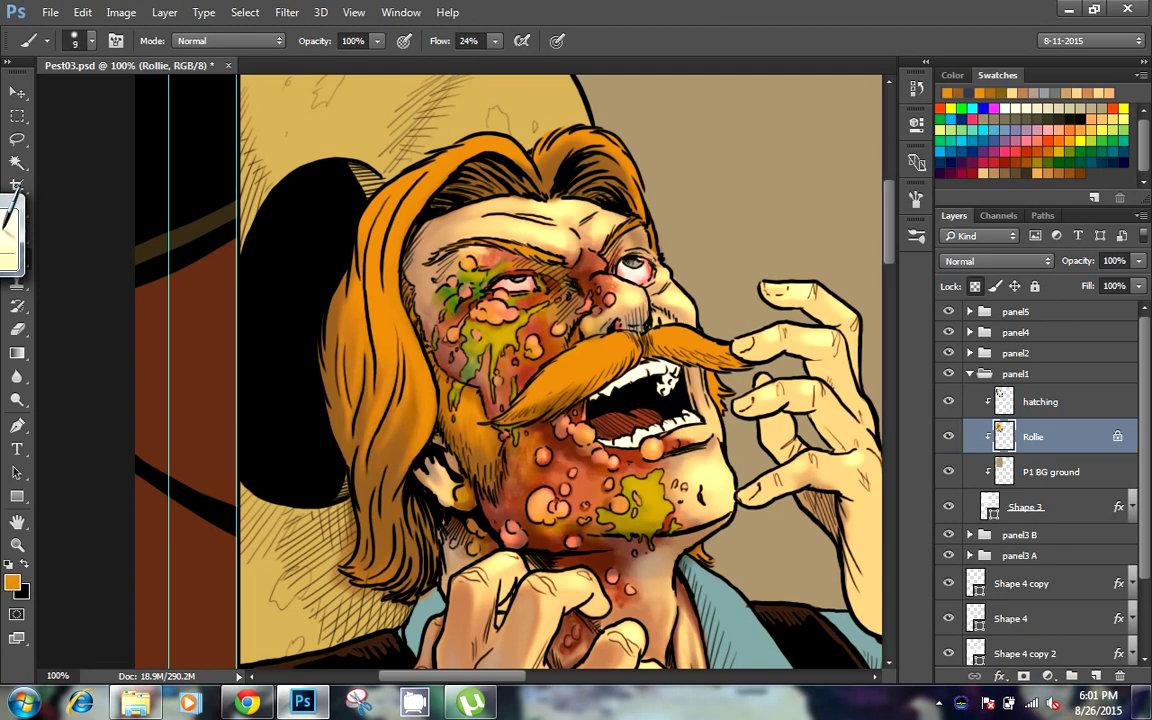
pyautogui.moveTo(522, 128); pyautogui.dragTo(495, 175)
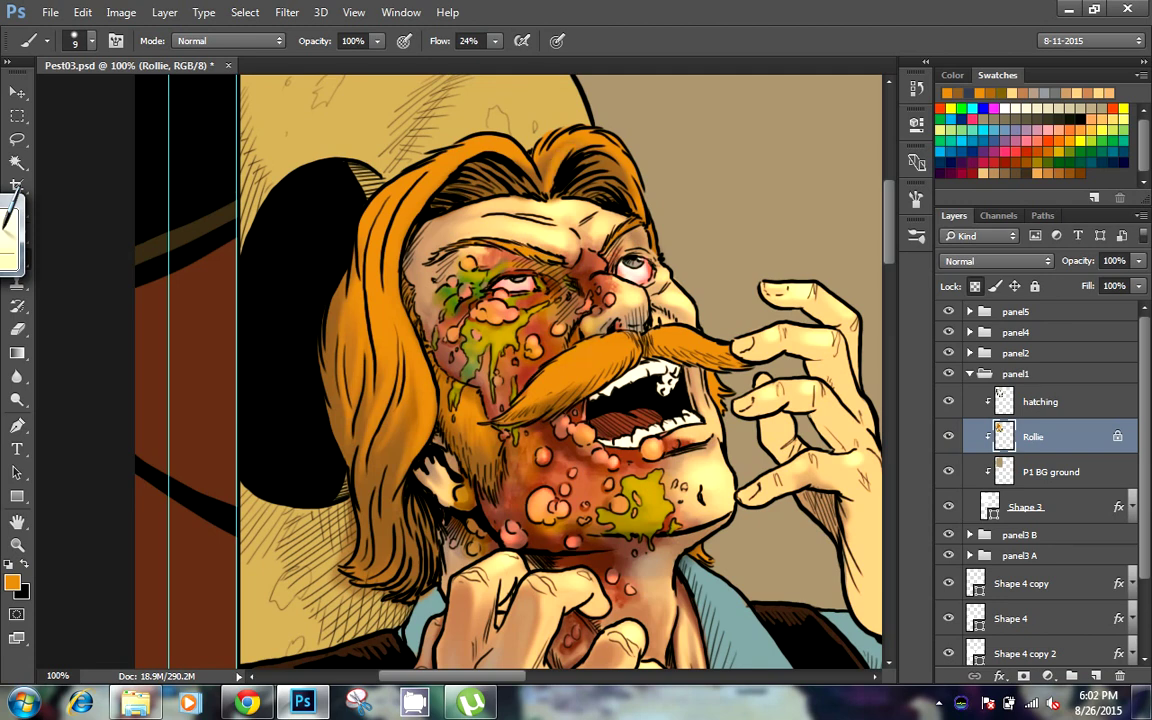
# Darken the mustache and its tip with darker brown strokes
pyautogui.click(1010, 92)
pyautogui.moveTo(450, 380)
pyautogui.mouseDown()
pyautogui.moveTo(505, 338)
pyautogui.moveTo(568, 322)
pyautogui.mouseUp()
pyautogui.moveTo(543, 345); pyautogui.dragTo(576, 313)
pyautogui.moveTo(647, 366)
pyautogui.mouseDown()
pyautogui.moveTo(637, 336)
pyautogui.moveTo(620, 330)
pyautogui.moveTo(662, 314)
pyautogui.moveTo(586, 326)
pyautogui.moveTo(616, 310)
pyautogui.moveTo(543, 314)
pyautogui.mouseUp()
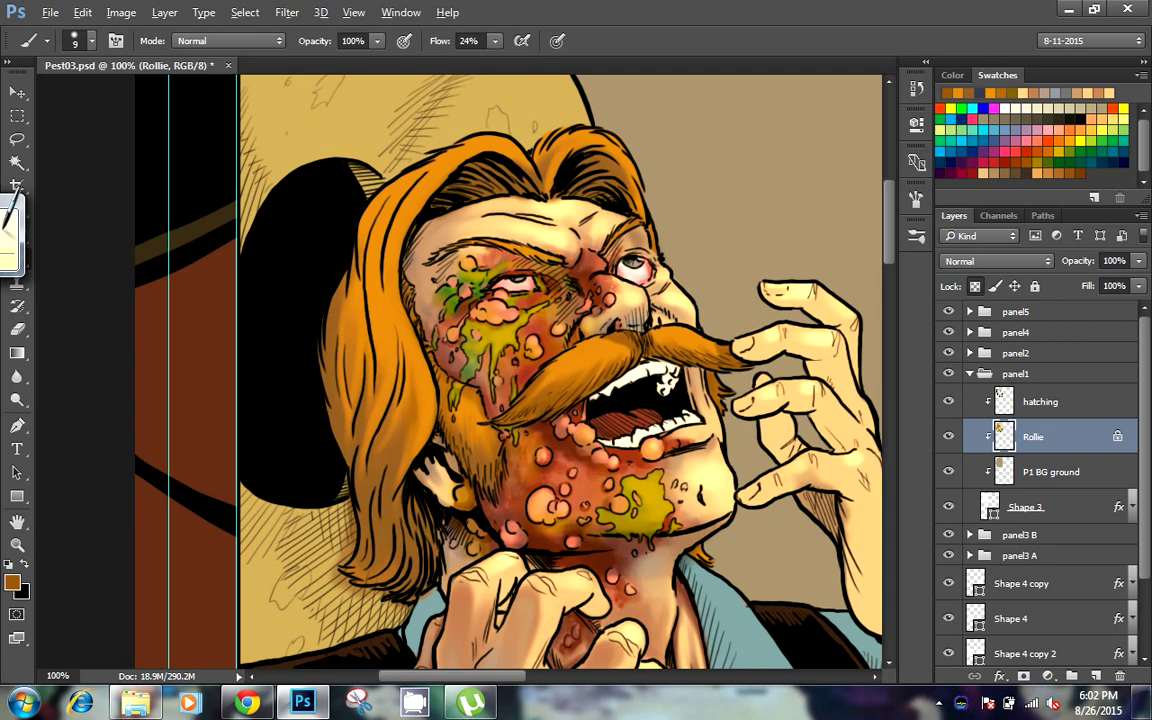
# Add light tan strands along the left hair and light yellow highlights on top of the head
pyautogui.click(990, 92)
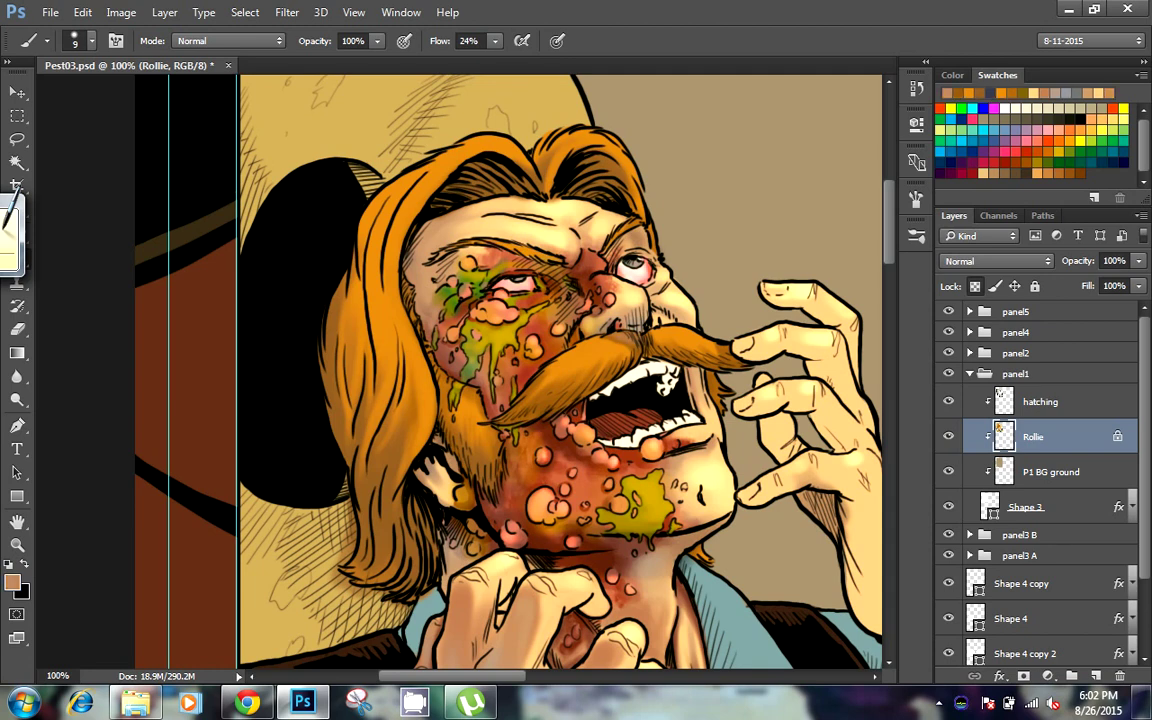
pyautogui.moveTo(340, 482); pyautogui.dragTo(316, 358)
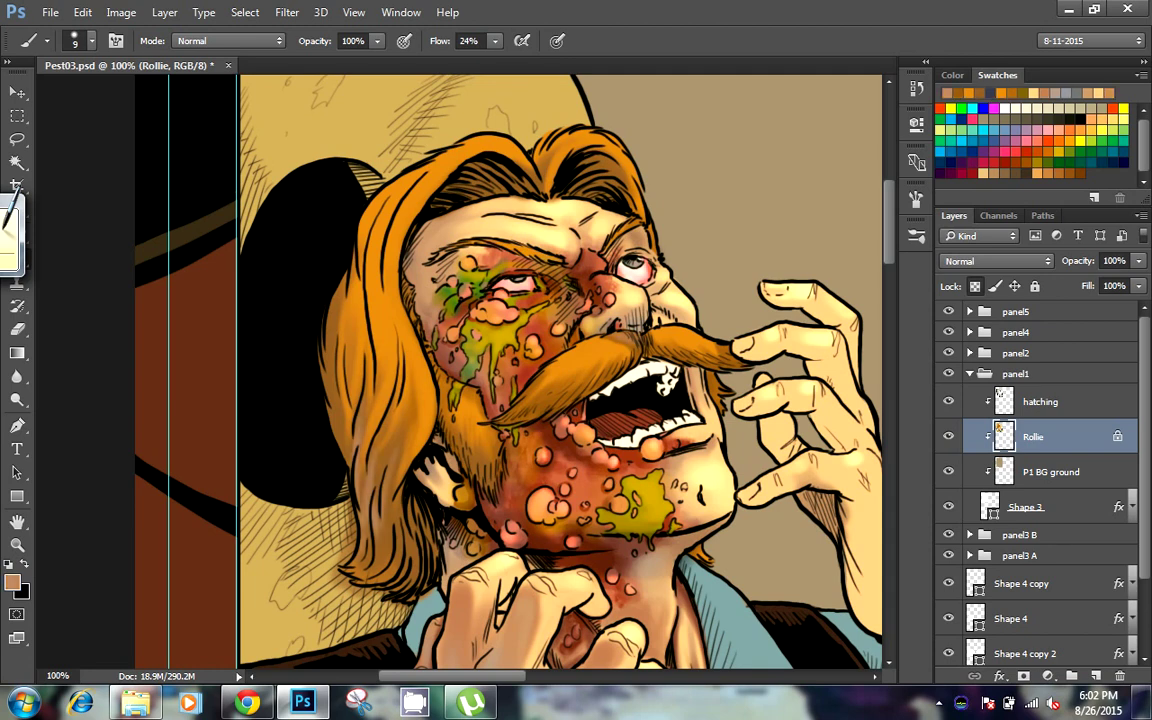
pyautogui.moveTo(314, 425); pyautogui.dragTo(294, 276)
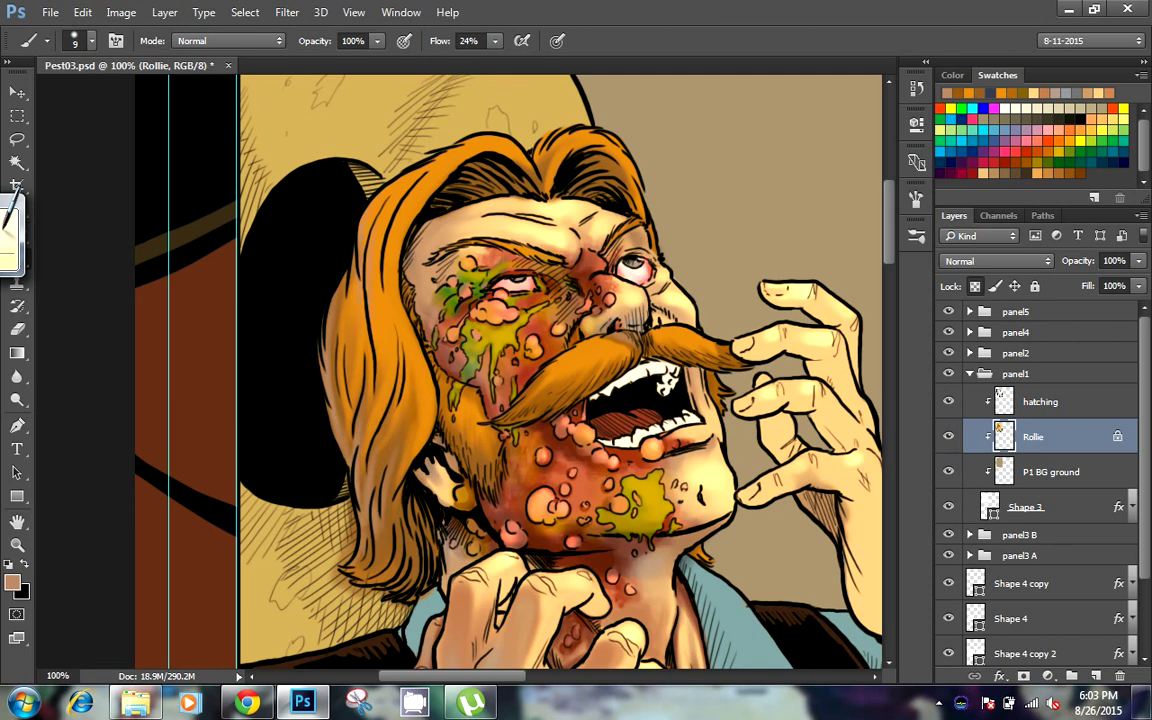
pyautogui.click(1000, 92)
pyautogui.moveTo(392, 196); pyautogui.dragTo(378, 145)
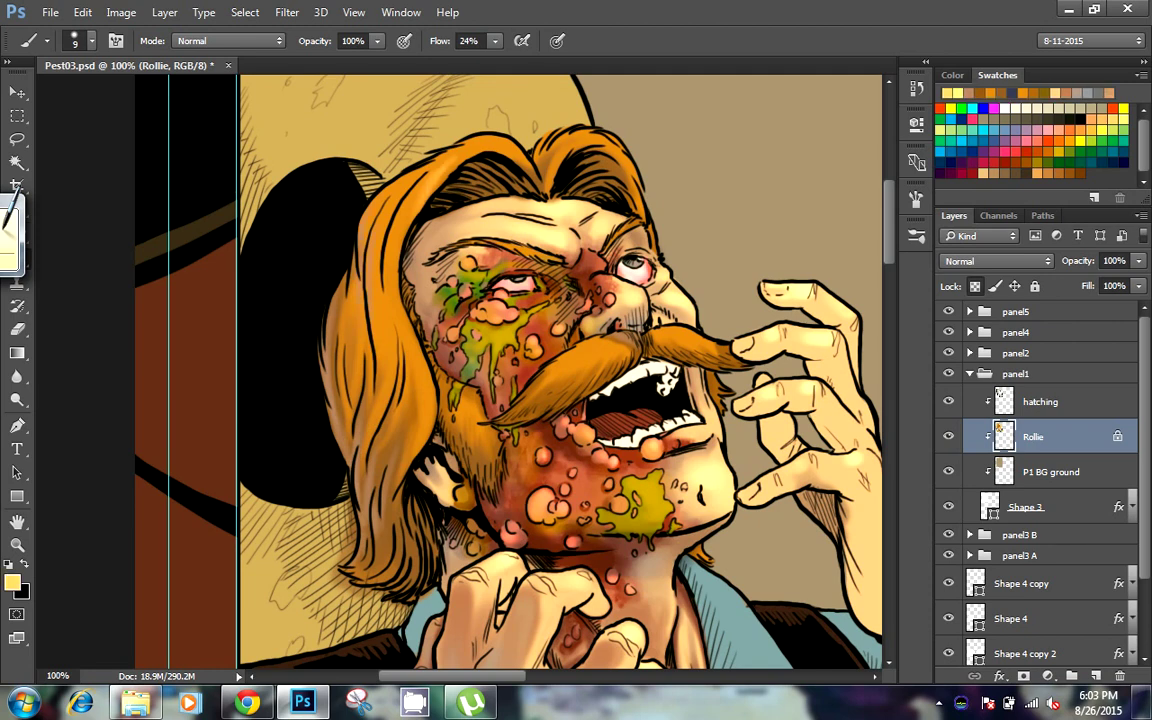
pyautogui.moveTo(578, 197); pyautogui.dragTo(564, 160)
pyautogui.moveTo(644, 218); pyautogui.dragTo(627, 178)
# Switch to a 5 px brush preset and brighten hair strands on top, left and beside the face
pyautogui.rightClick(621, 190)
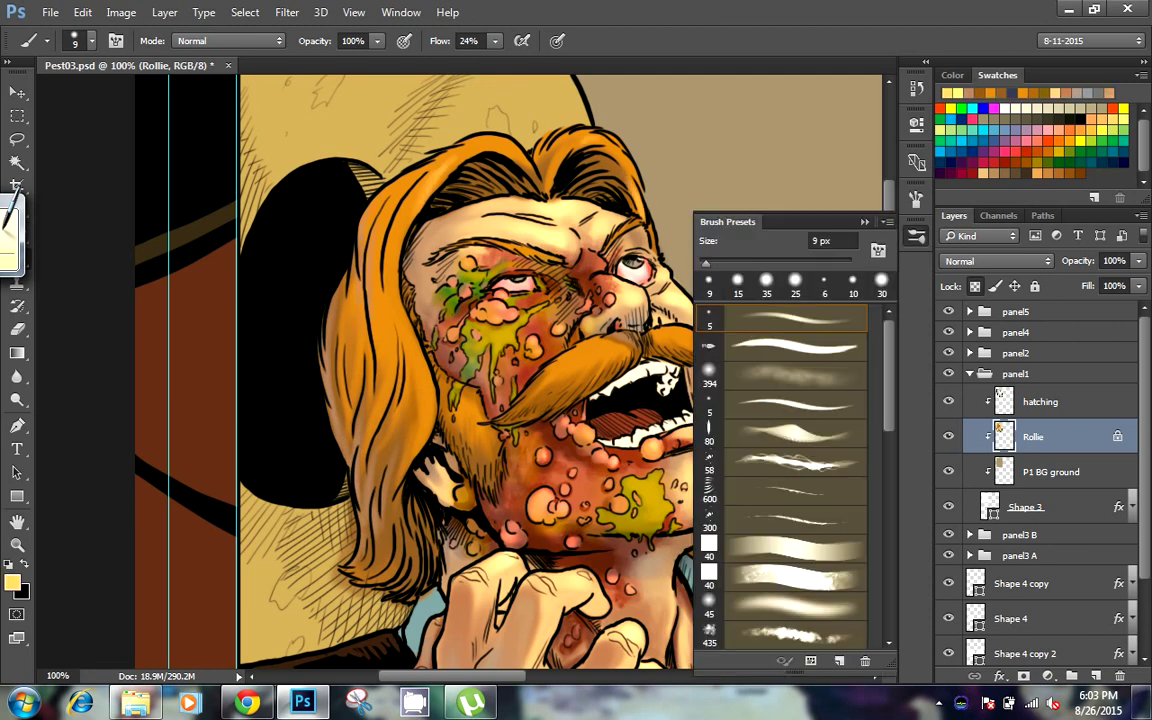
pyautogui.click(666, 287)
pyautogui.press('Return')
pyautogui.moveTo(575, 182)
pyautogui.mouseDown()
pyautogui.moveTo(555, 137)
pyautogui.moveTo(528, 125)
pyautogui.mouseUp()
pyautogui.moveTo(508, 167)
pyautogui.mouseDown()
pyautogui.moveTo(498, 131)
pyautogui.moveTo(545, 128)
pyautogui.mouseUp()
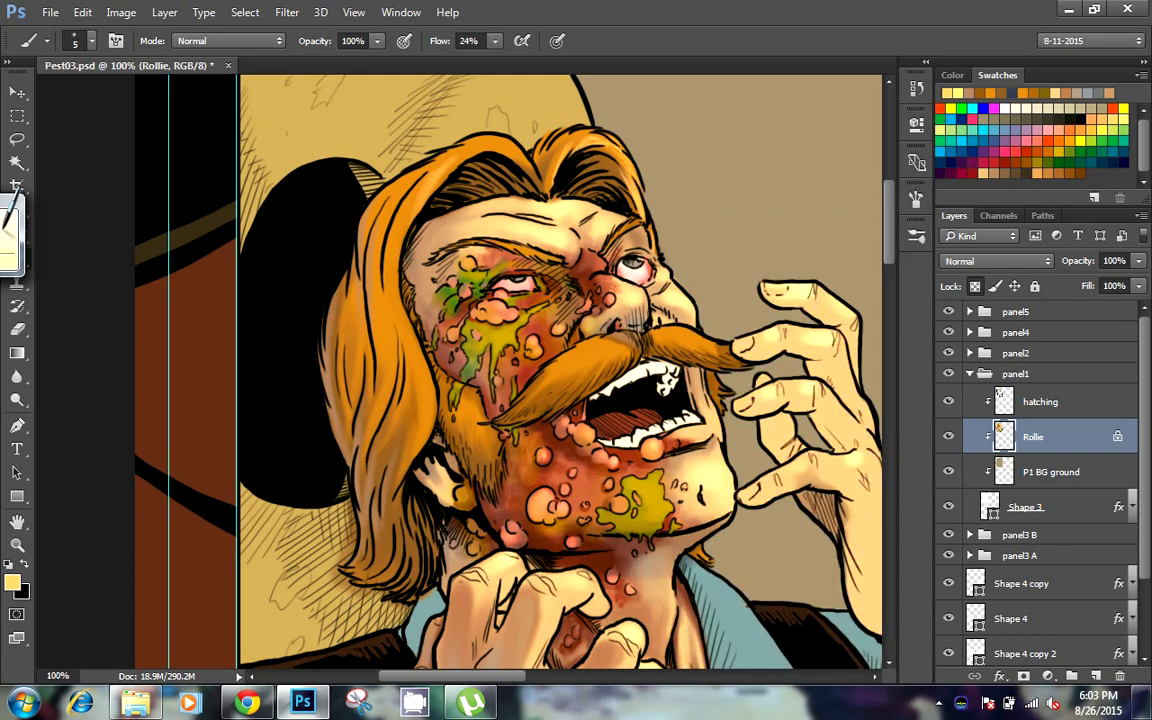
pyautogui.moveTo(372, 250); pyautogui.dragTo(385, 175)
pyautogui.moveTo(360, 225)
pyautogui.mouseDown()
pyautogui.moveTo(388, 152)
pyautogui.moveTo(350, 195)
pyautogui.mouseUp()
pyautogui.moveTo(338, 255); pyautogui.dragTo(347, 196)
pyautogui.moveTo(388, 370)
pyautogui.mouseDown()
pyautogui.moveTo(384, 325)
pyautogui.moveTo(372, 308)
pyautogui.moveTo(353, 314)
pyautogui.moveTo(350, 290)
pyautogui.mouseUp()
pyautogui.moveTo(345, 350)
pyautogui.mouseDown()
pyautogui.moveTo(340, 284)
pyautogui.moveTo(330, 285)
pyautogui.moveTo(332, 318)
pyautogui.mouseUp()
pyautogui.moveTo(324, 350); pyautogui.dragTo(320, 286)
# Highlight more hair strands on the top, near the ear and on the lower left
pyautogui.moveTo(486, 172); pyautogui.dragTo(458, 134)
pyautogui.moveTo(486, 162); pyautogui.dragTo(443, 124)
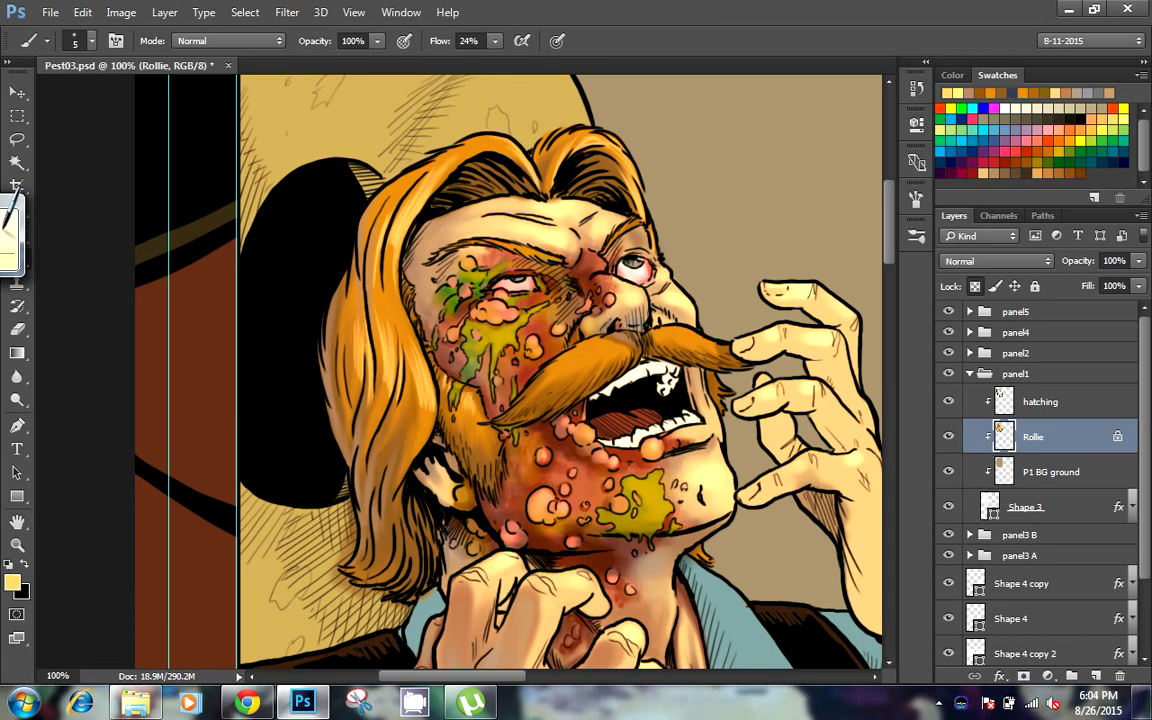
pyautogui.moveTo(416, 354); pyautogui.dragTo(447, 416)
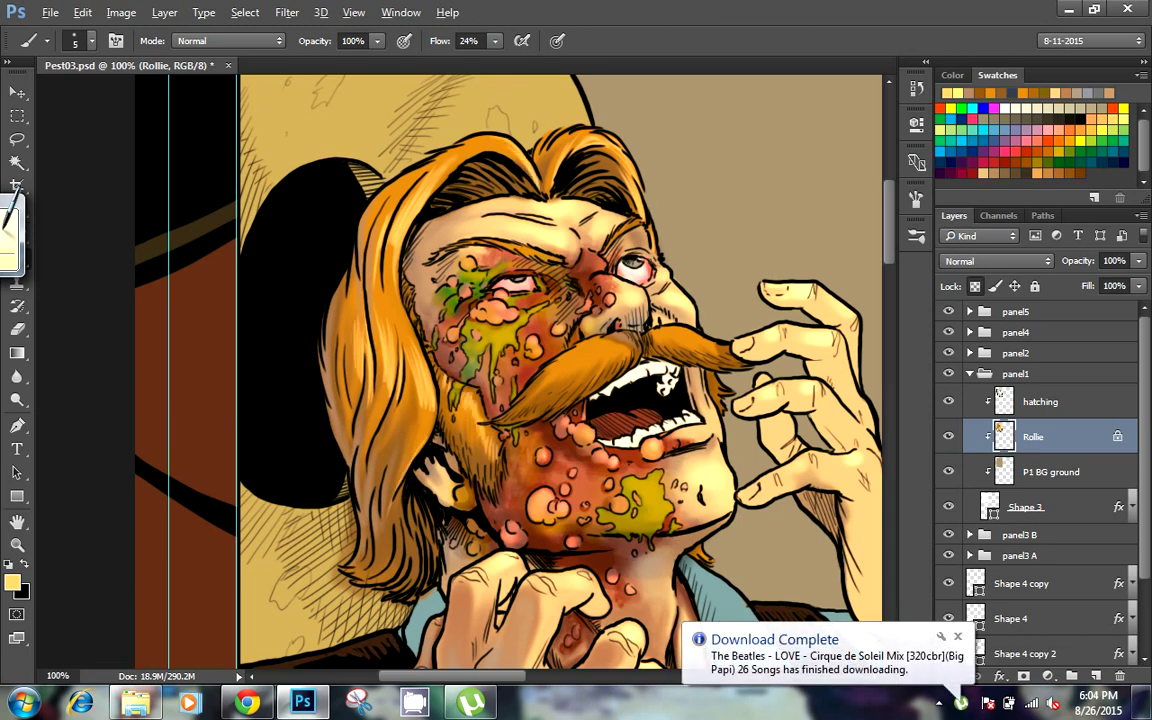
pyautogui.moveTo(351, 480); pyautogui.dragTo(350, 452)
pyautogui.moveTo(358, 478); pyautogui.dragTo(358, 447)
pyautogui.moveTo(372, 522); pyautogui.dragTo(371, 486)
pyautogui.moveTo(353, 449); pyautogui.dragTo(352, 429)
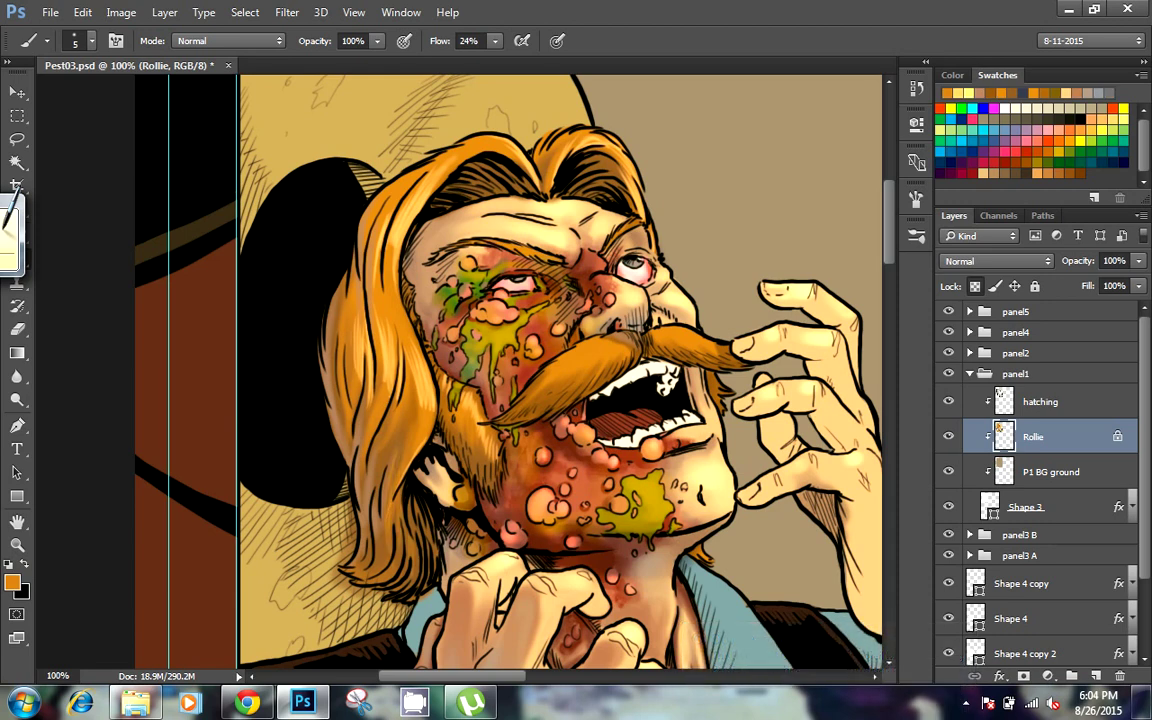
# Lighten the mustache and its tip with a lighter orange
pyautogui.click(1020, 92)
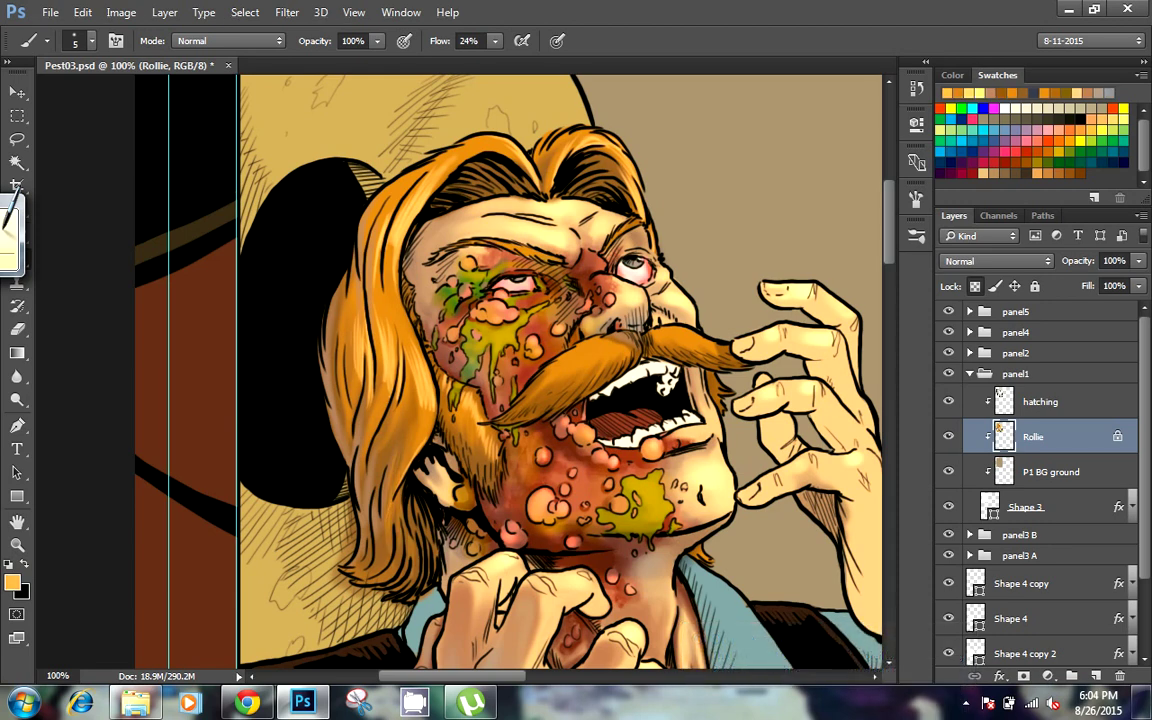
pyautogui.moveTo(544, 323); pyautogui.dragTo(486, 346)
pyautogui.moveTo(610, 312); pyautogui.dragTo(641, 306)
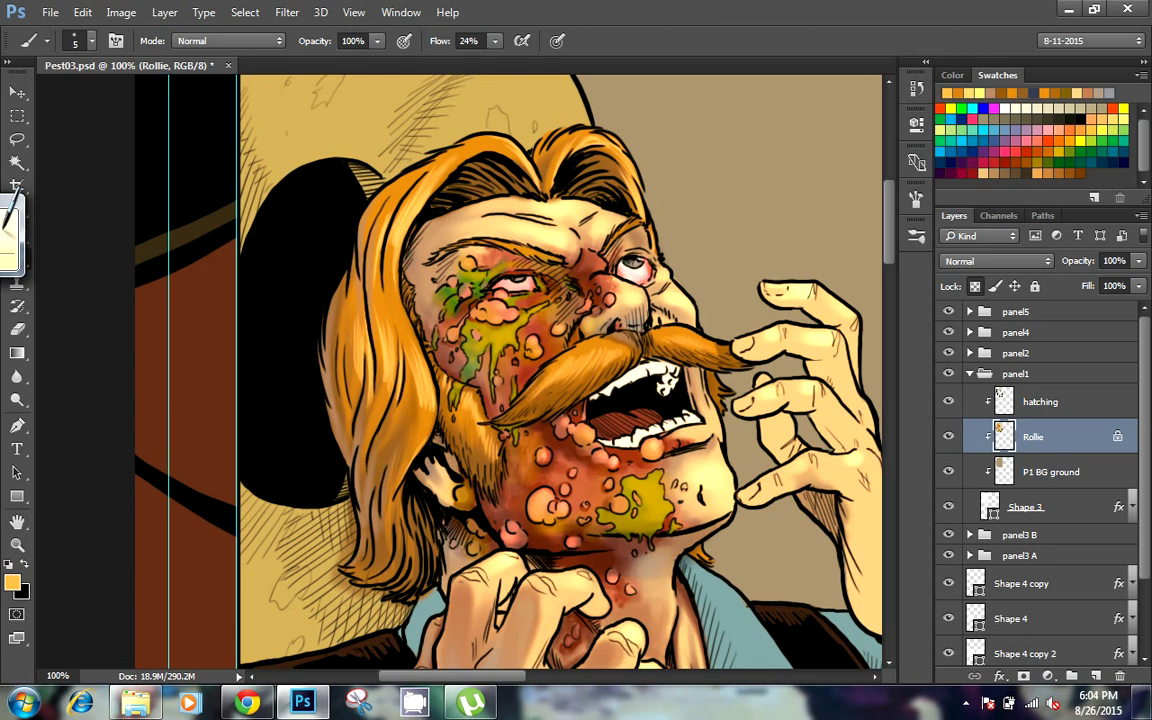
pyautogui.rightClick(822, 210)
pyautogui.press('Escape')
# Lighten hair strands left of the face and around the top, plus faint mustache strokes, then zoom out
pyautogui.moveTo(370, 298); pyautogui.dragTo(375, 362)
pyautogui.moveTo(360, 275)
pyautogui.mouseDown()
pyautogui.moveTo(370, 360)
pyautogui.moveTo(387, 382)
pyautogui.moveTo(346, 308)
pyautogui.moveTo(346, 322)
pyautogui.mouseUp()
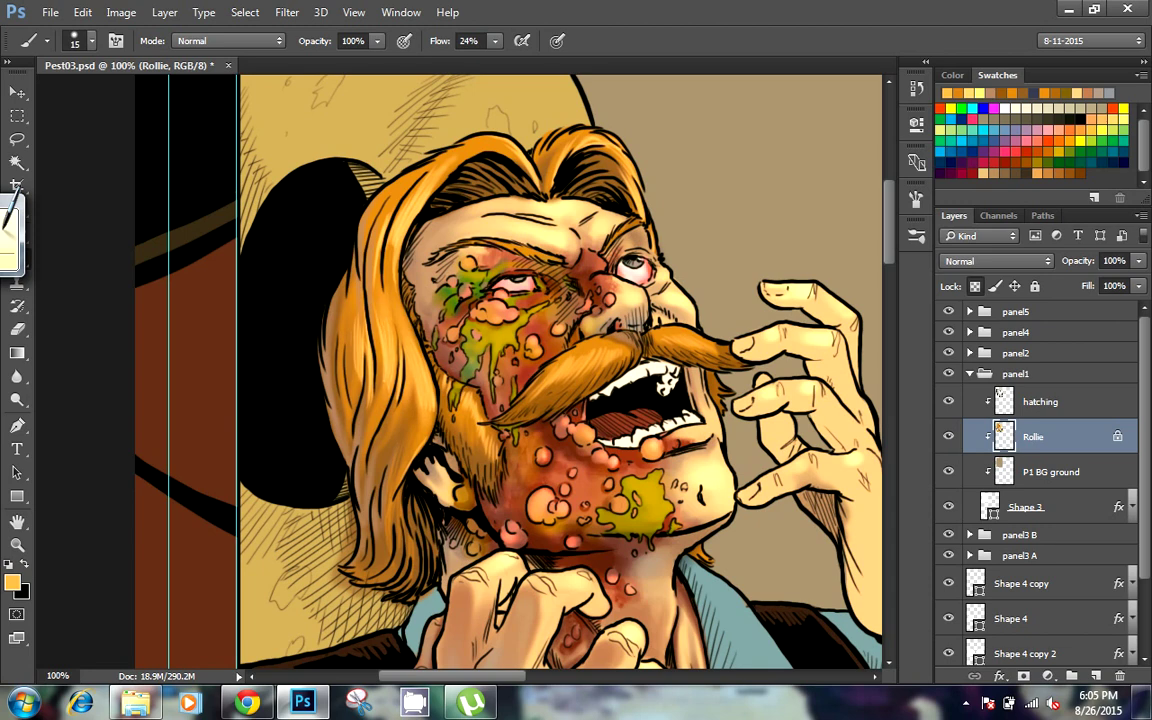
pyautogui.moveTo(322, 266); pyautogui.dragTo(316, 334)
pyautogui.moveTo(352, 221); pyautogui.dragTo(354, 246)
pyautogui.moveTo(427, 137); pyautogui.dragTo(347, 193)
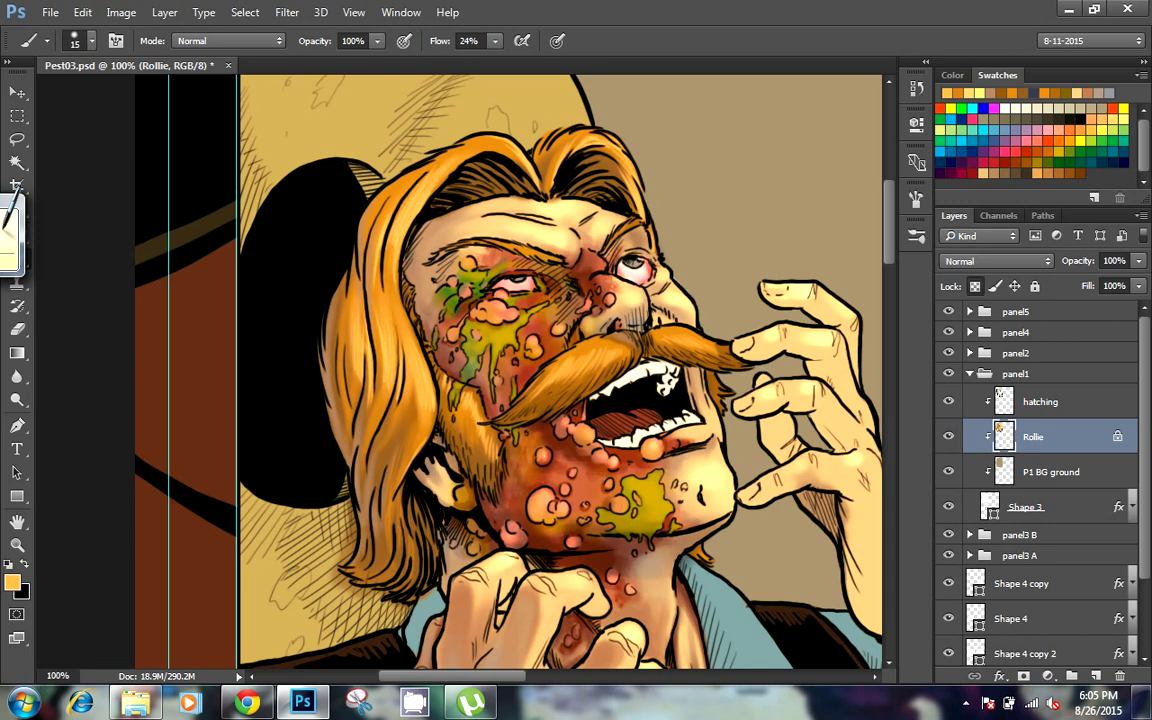
pyautogui.moveTo(516, 126); pyautogui.dragTo(492, 175)
pyautogui.moveTo(560, 159)
pyautogui.mouseDown()
pyautogui.moveTo(573, 192)
pyautogui.moveTo(565, 173)
pyautogui.mouseUp()
pyautogui.moveTo(588, 302); pyautogui.dragTo(652, 322)
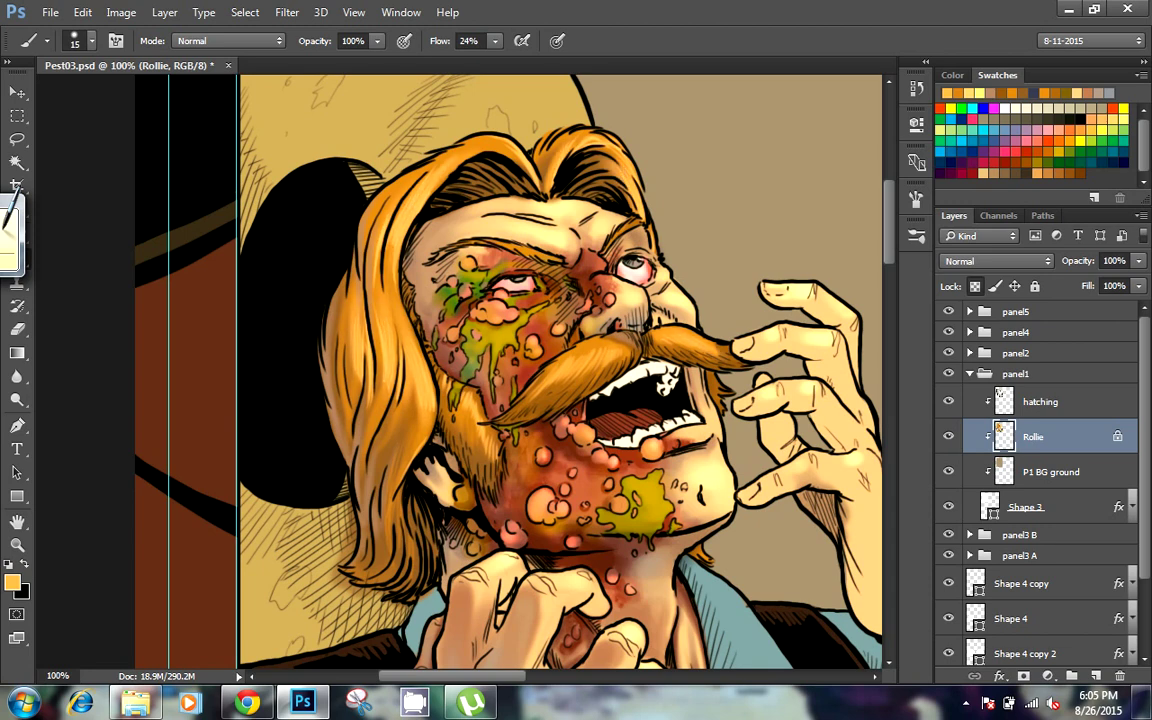
pyautogui.moveTo(553, 312); pyautogui.dragTo(492, 340)
pyautogui.hotkey('ctrl', '-')
pyautogui.hotkey('ctrl', '-')
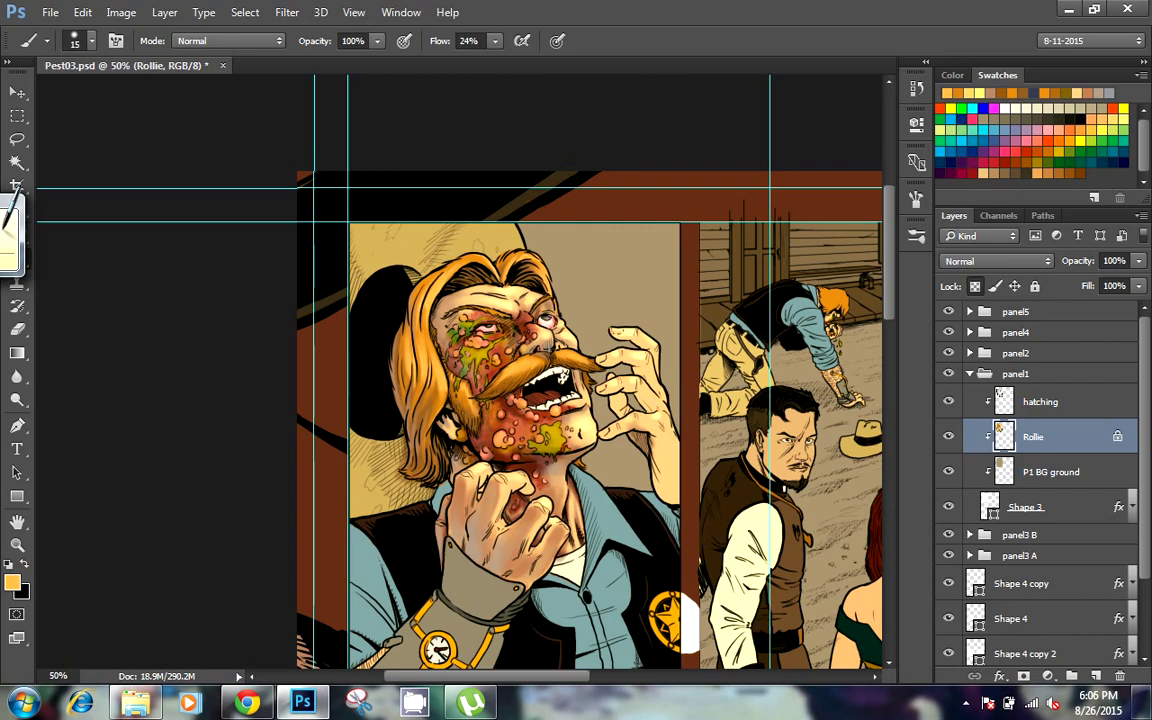
# Shade the lower hair shadow and the top of the hat and hair with brown strokes
pyautogui.hotkey('ctrl', '+')
pyautogui.hotkey('ctrl', '+')
pyautogui.hotkey('ctrl', '+')
pyautogui.hotkey('ctrl', '-')
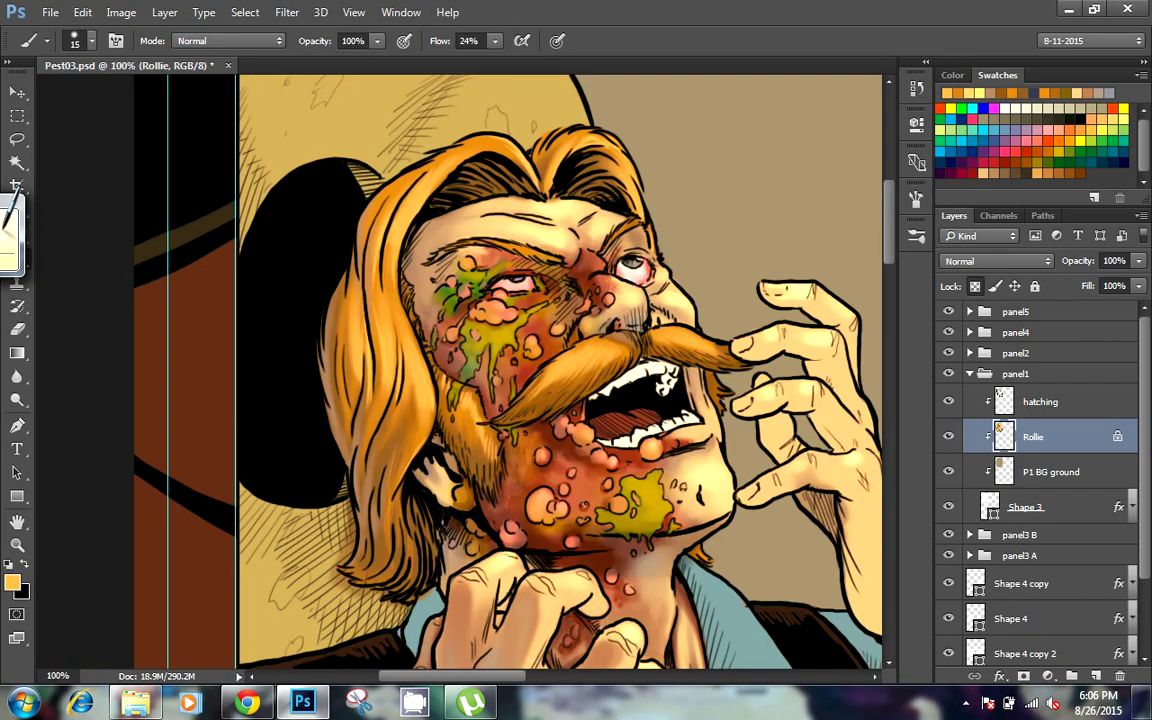
pyautogui.moveTo(312, 452)
pyautogui.mouseDown()
pyautogui.moveTo(305, 488)
pyautogui.moveTo(288, 498)
pyautogui.moveTo(295, 548)
pyautogui.mouseUp()
pyautogui.moveTo(366, 536); pyautogui.dragTo(320, 566)
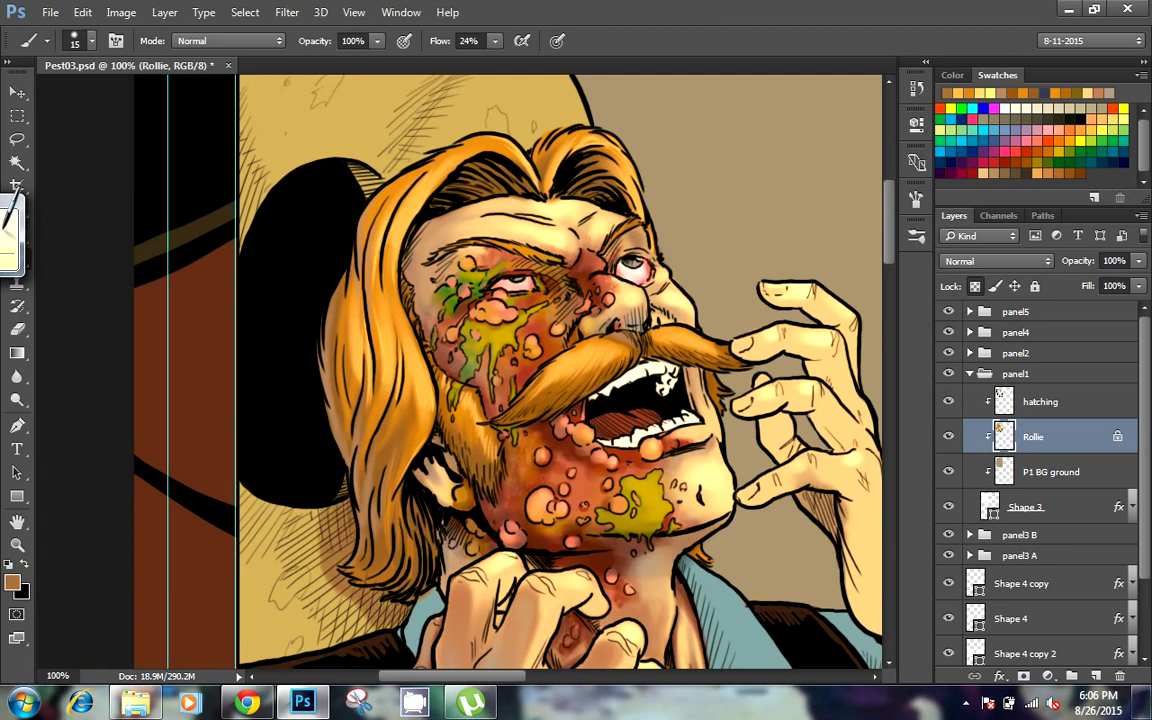
pyautogui.moveTo(340, 520); pyautogui.dragTo(276, 574)
pyautogui.moveTo(400, 125)
pyautogui.mouseDown()
pyautogui.moveTo(330, 175)
pyautogui.moveTo(320, 165)
pyautogui.mouseUp()
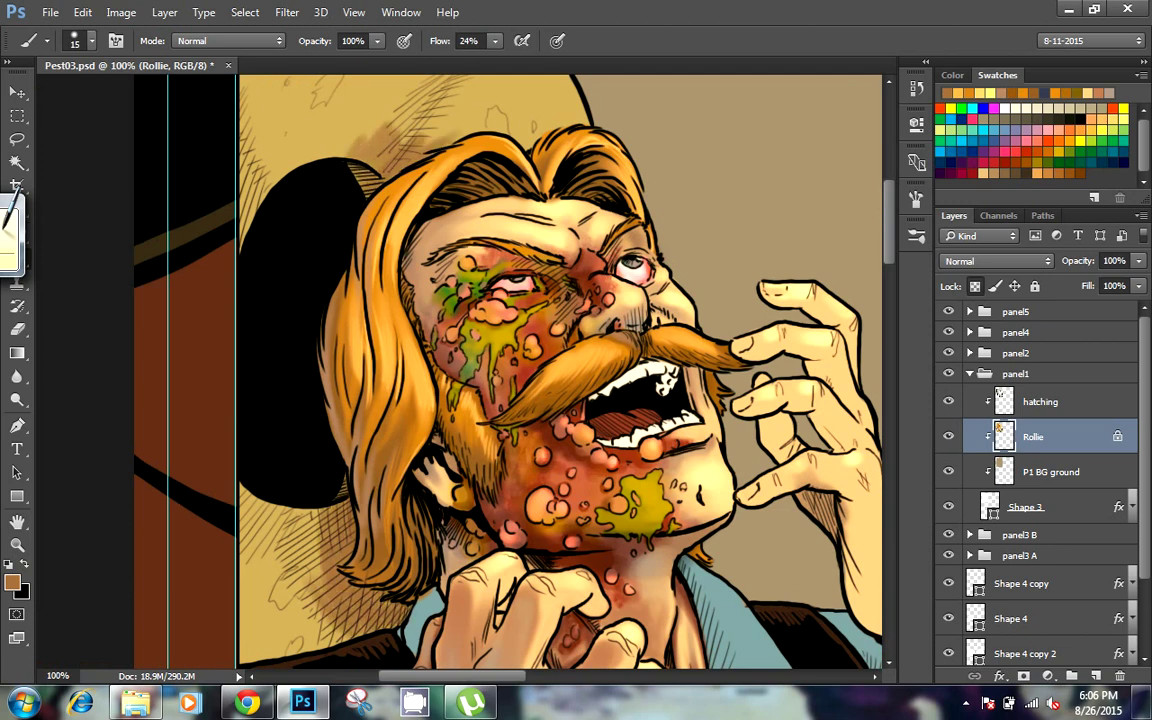
pyautogui.moveTo(340, 108); pyautogui.dragTo(252, 160)
pyautogui.moveTo(470, 105); pyautogui.dragTo(382, 132)
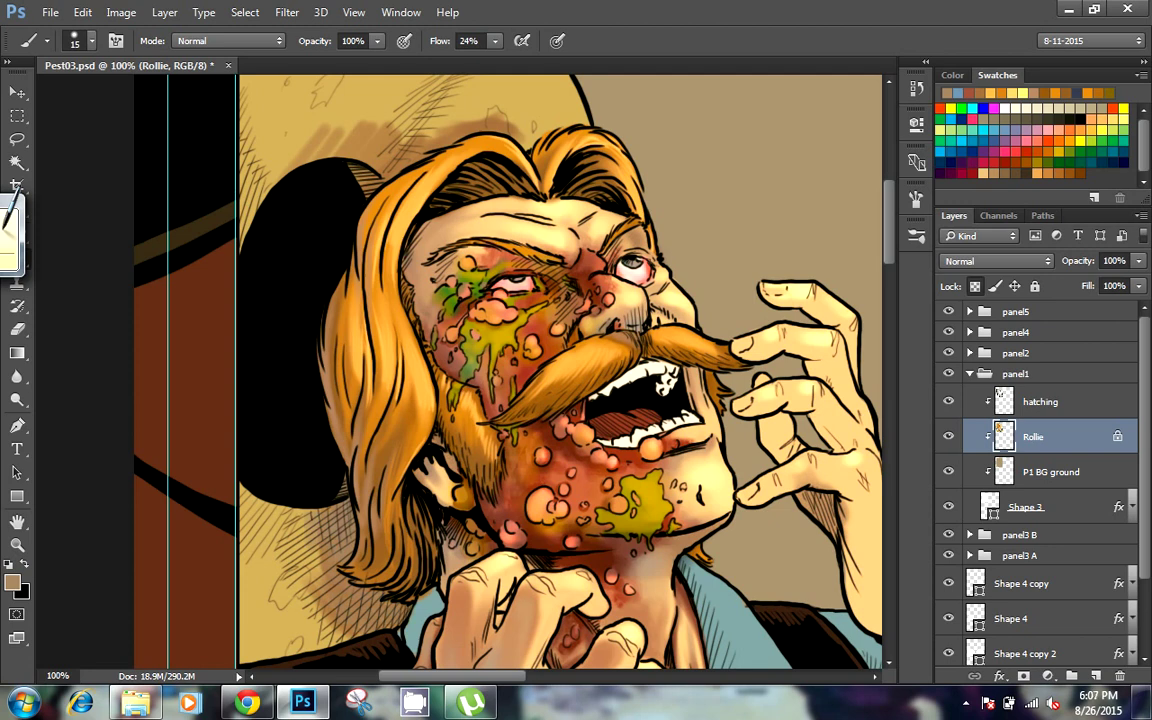
# Soften the hatching near the lower-left hair and along the upper hat brim with tan at 45 px
pyautogui.press(']')
pyautogui.press(']')
pyautogui.moveTo(257, 460)
pyautogui.mouseDown()
pyautogui.moveTo(310, 578)
pyautogui.moveTo(285, 578)
pyautogui.mouseUp()
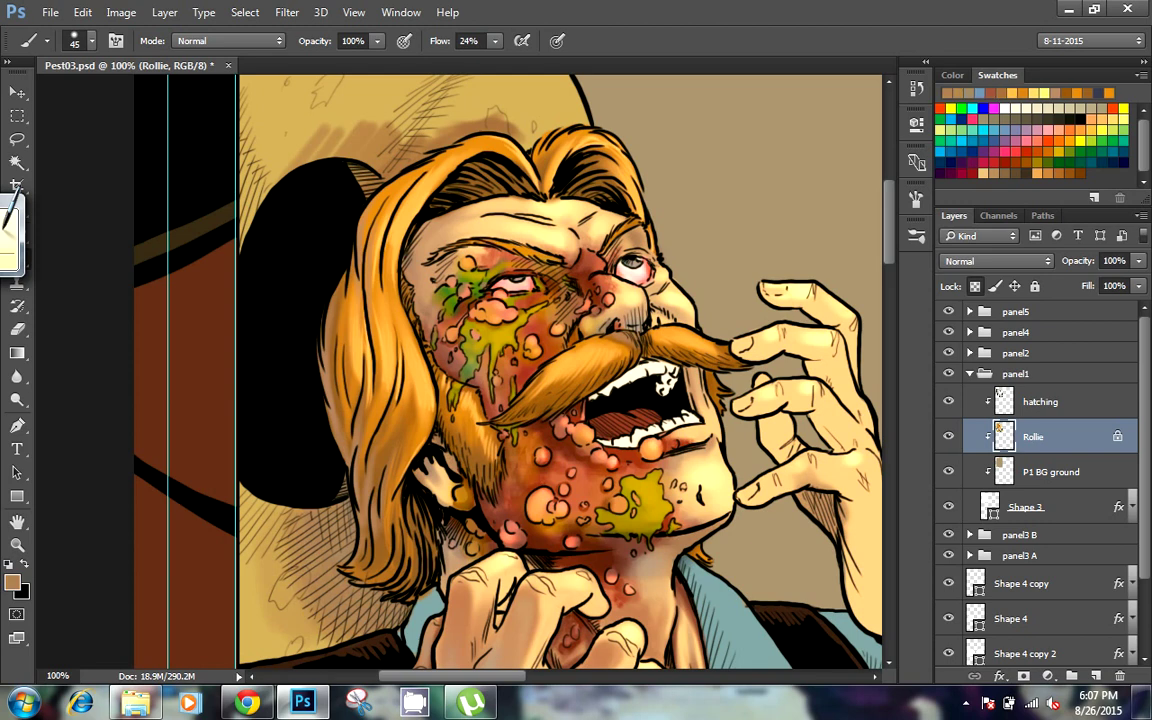
pyautogui.moveTo(245, 495); pyautogui.dragTo(258, 575)
pyautogui.moveTo(305, 100); pyautogui.dragTo(372, 125)
pyautogui.moveTo(285, 140); pyautogui.dragTo(425, 95)
pyautogui.moveTo(305, 100); pyautogui.dragTo(225, 215)
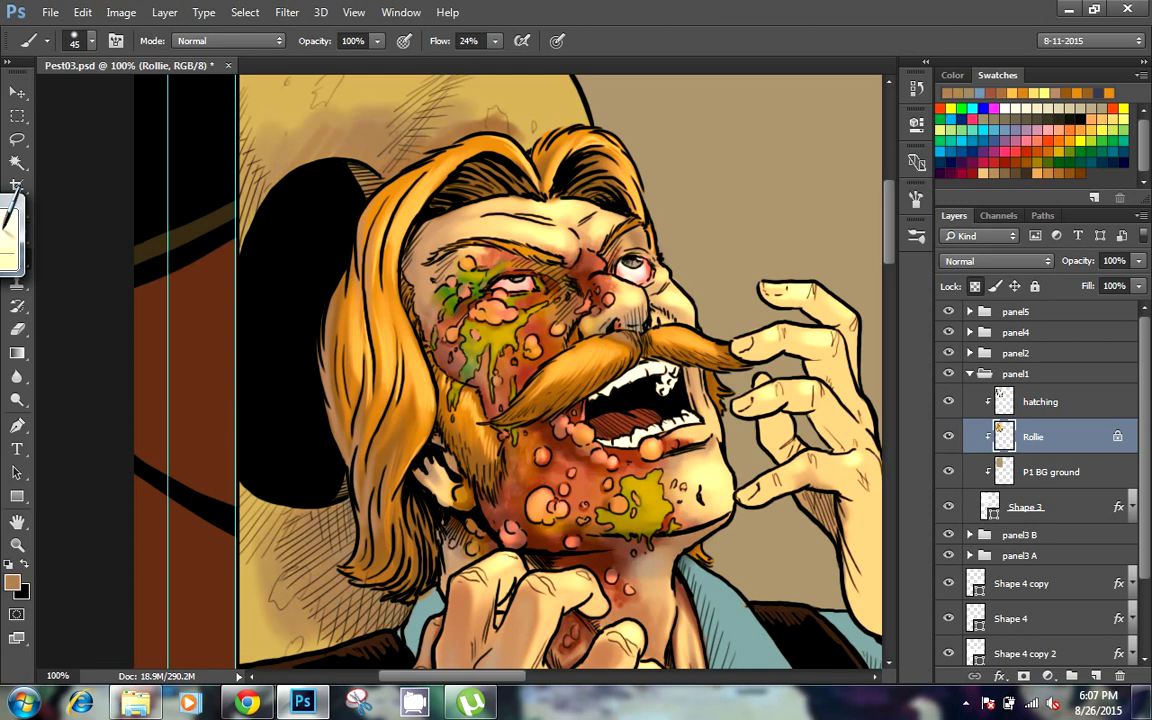
pyautogui.moveTo(220, 140)
pyautogui.mouseDown()
pyautogui.moveTo(345, 92)
pyautogui.moveTo(500, 88)
pyautogui.mouseUp()
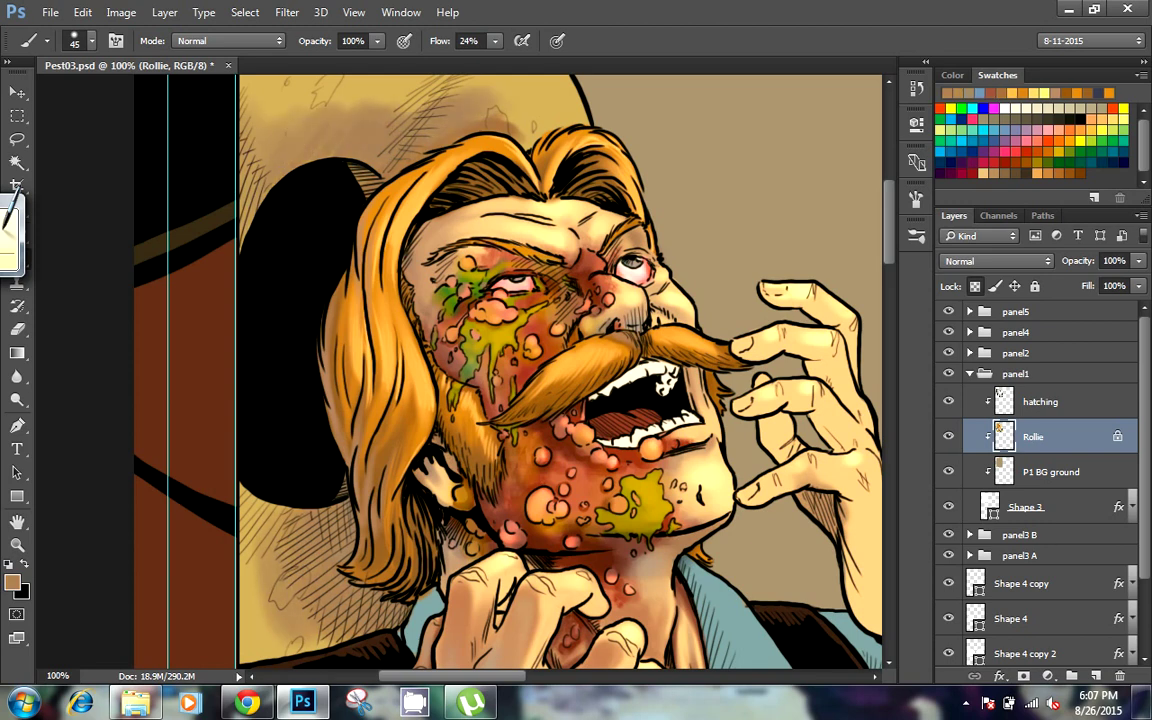
# Pick a lighter tan colour and choose a larger 90 px brush tip
pyautogui.keyDown('alt'); pyautogui.click(300, 120); pyautogui.keyUp('alt')
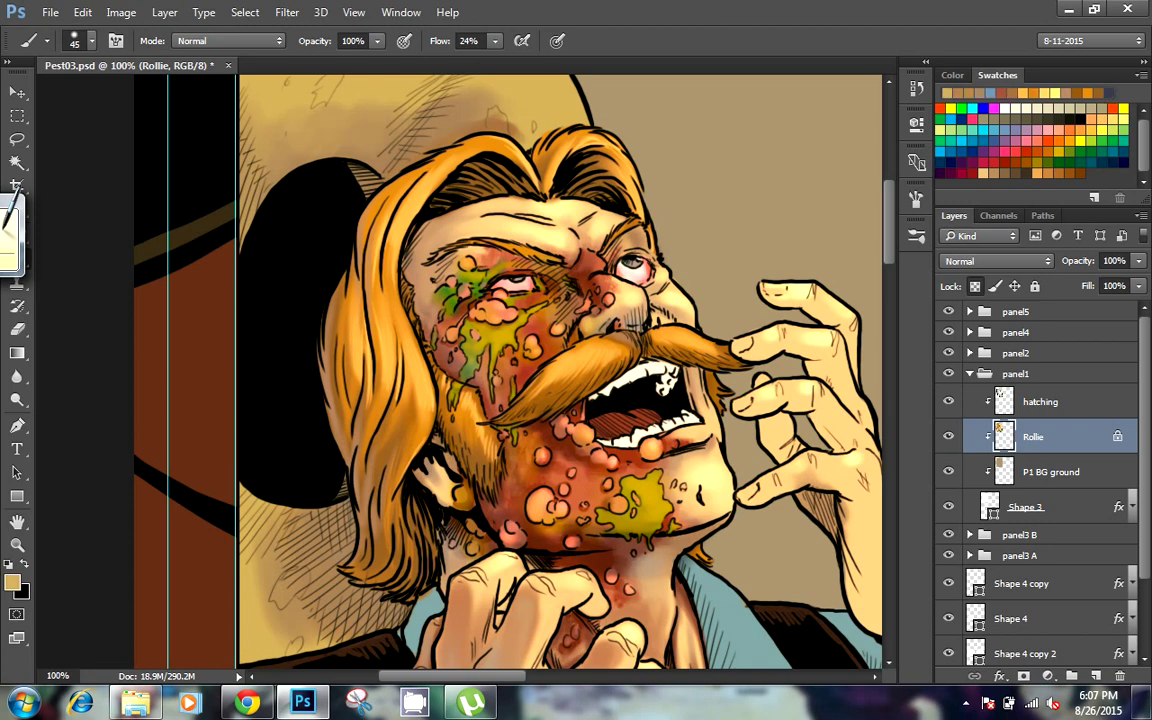
pyautogui.rightClick(824, 211)
pyautogui.doubleClick(770, 340)
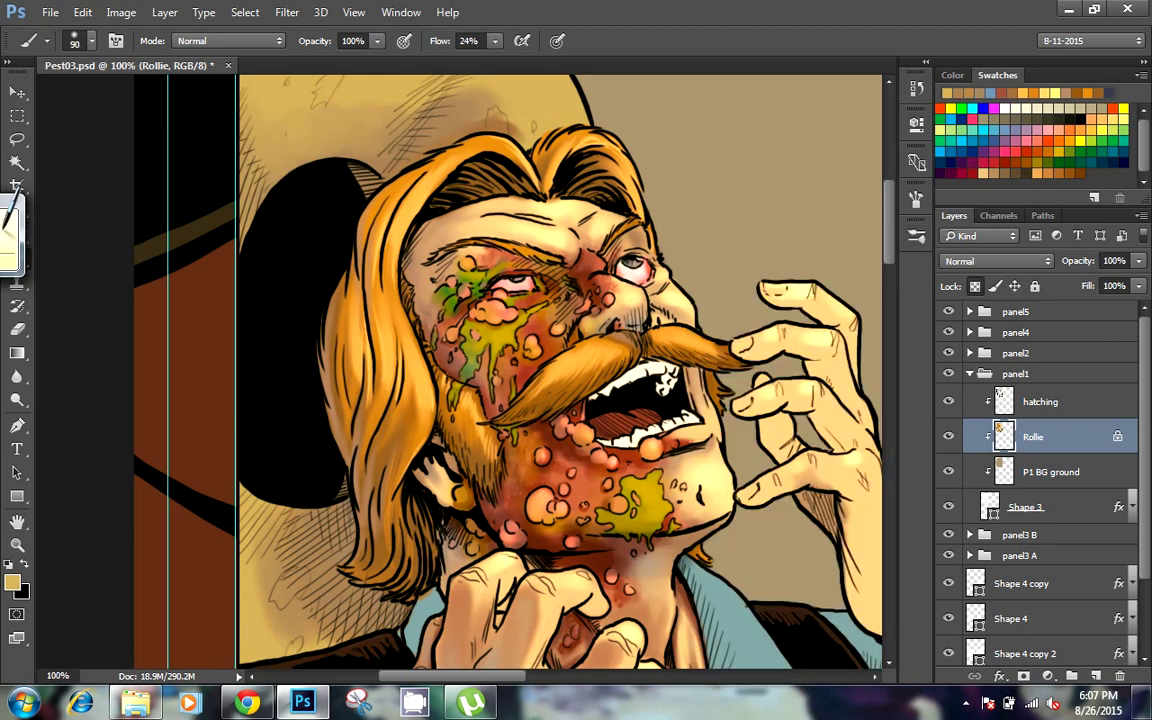
# Set a 40 px brush preset and shade the background above the hat dark brown
pyautogui.click(916, 235)
pyautogui.click(790, 548)
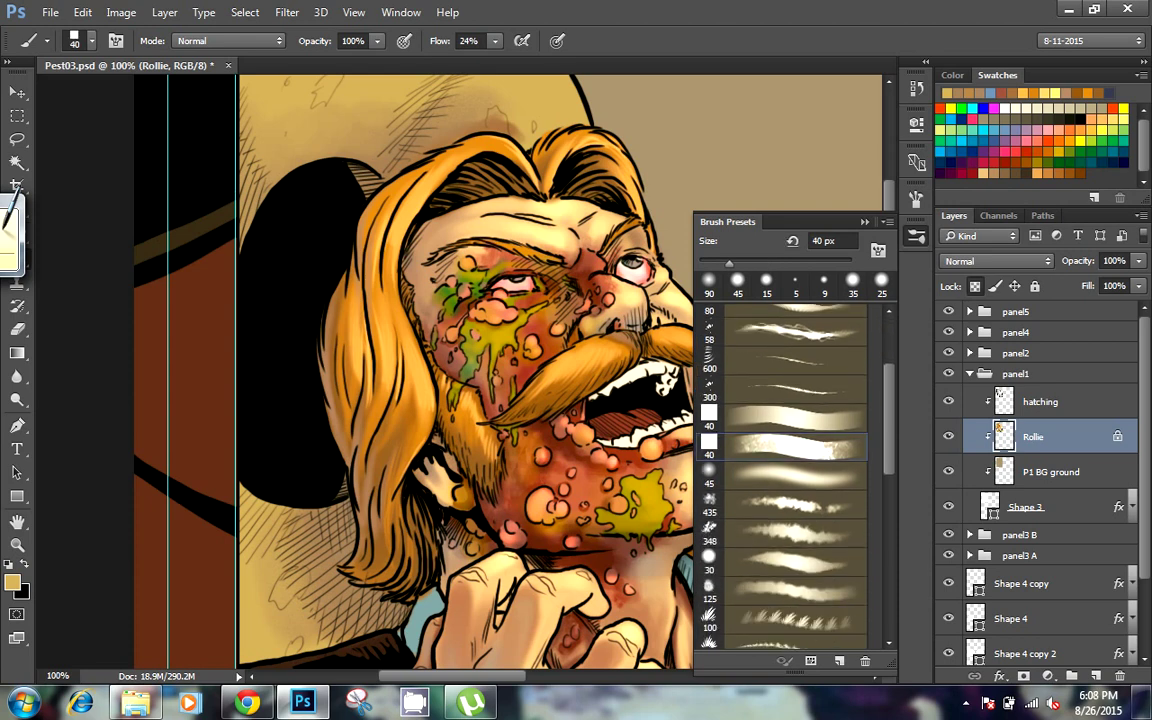
pyautogui.click(916, 235)
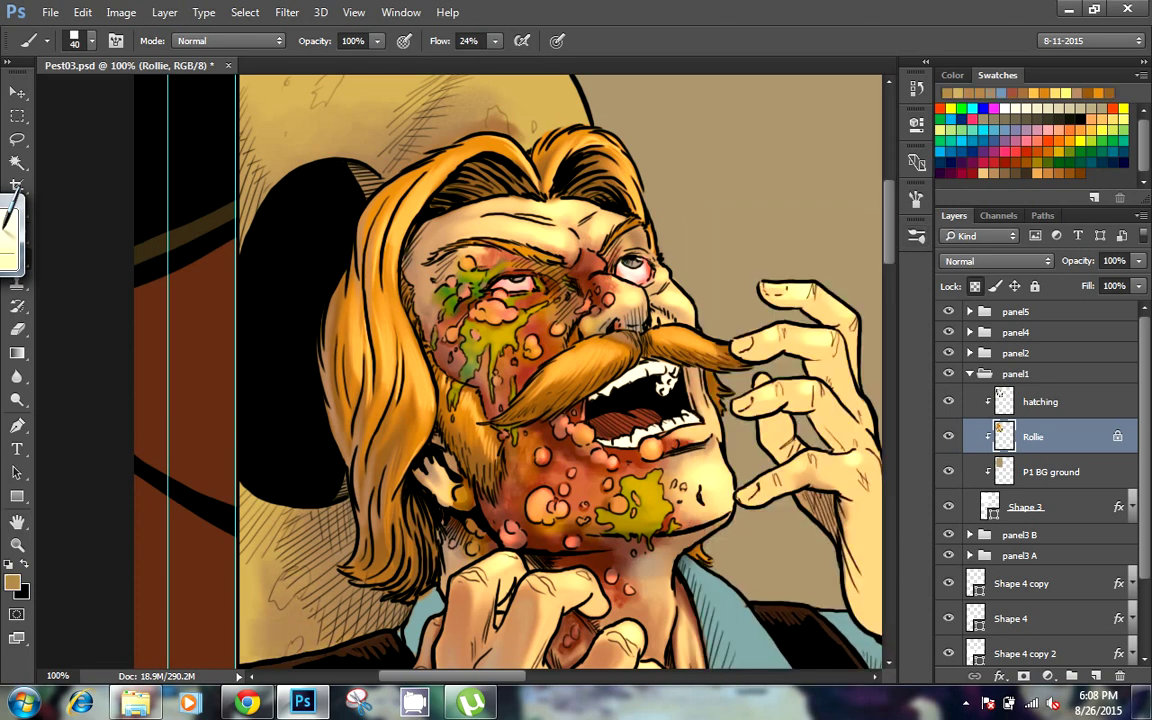
pyautogui.moveTo(430, 86)
pyautogui.mouseDown()
pyautogui.moveTo(332, 80)
pyautogui.moveTo(260, 110)
pyautogui.mouseUp()
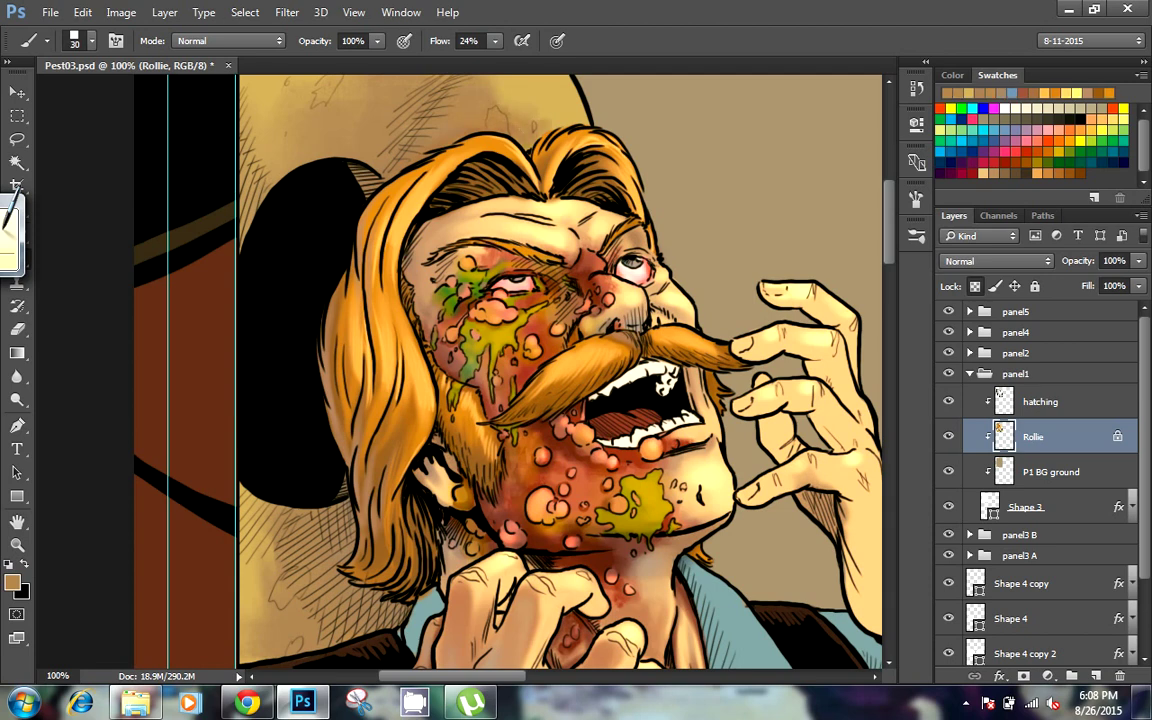
pyautogui.press(']')
pyautogui.press(']')
pyautogui.press(']')
# Lighten the hatching left of the hair and on the hat with yellow-tan, then set Color Dodge mode
pyautogui.keyDown('alt'); pyautogui.click(262, 560); pyautogui.keyUp('alt')
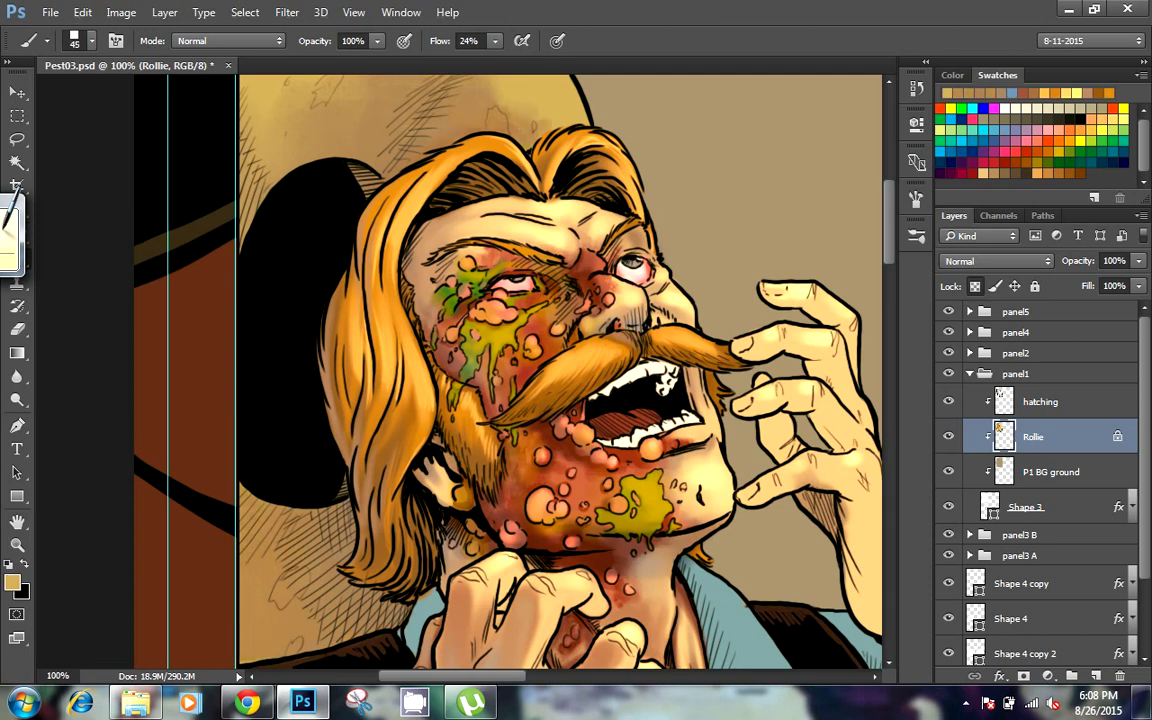
pyautogui.moveTo(232, 592); pyautogui.dragTo(272, 508)
pyautogui.moveTo(438, 91); pyautogui.dragTo(488, 100)
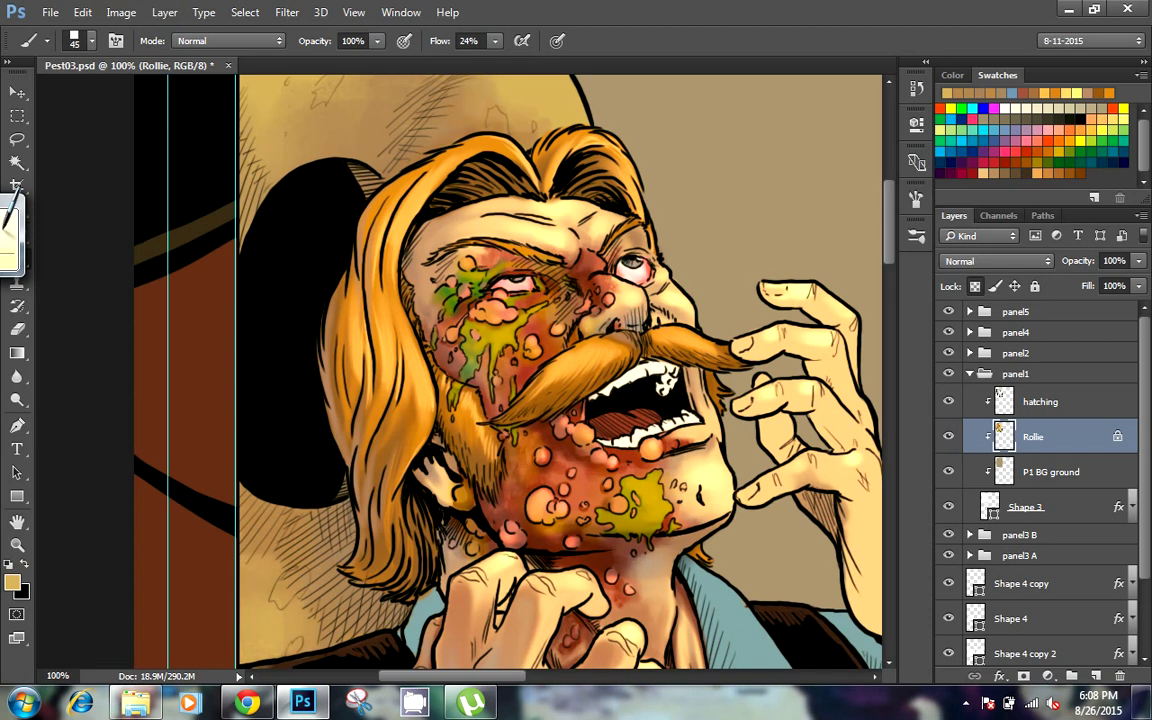
pyautogui.click(228, 40)
pyautogui.click(200, 178)
pyautogui.click(17, 139)
# Lasso the hat and airbrush a soft Color Dodge highlight at 11% flow, raising flow to 23%
pyautogui.moveTo(430, 78); pyautogui.dragTo(605, 80)
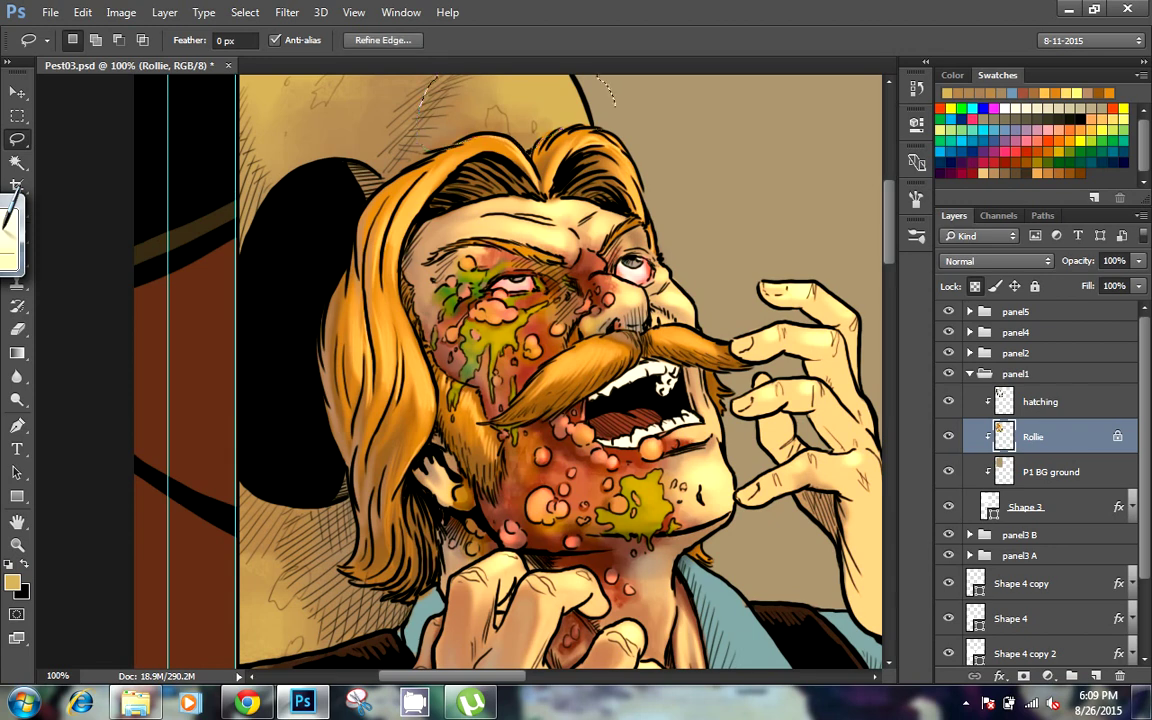
pyautogui.press('b')
pyautogui.hotkey('shift', 'alt', 'p')
pyautogui.press('1')
pyautogui.press('1')
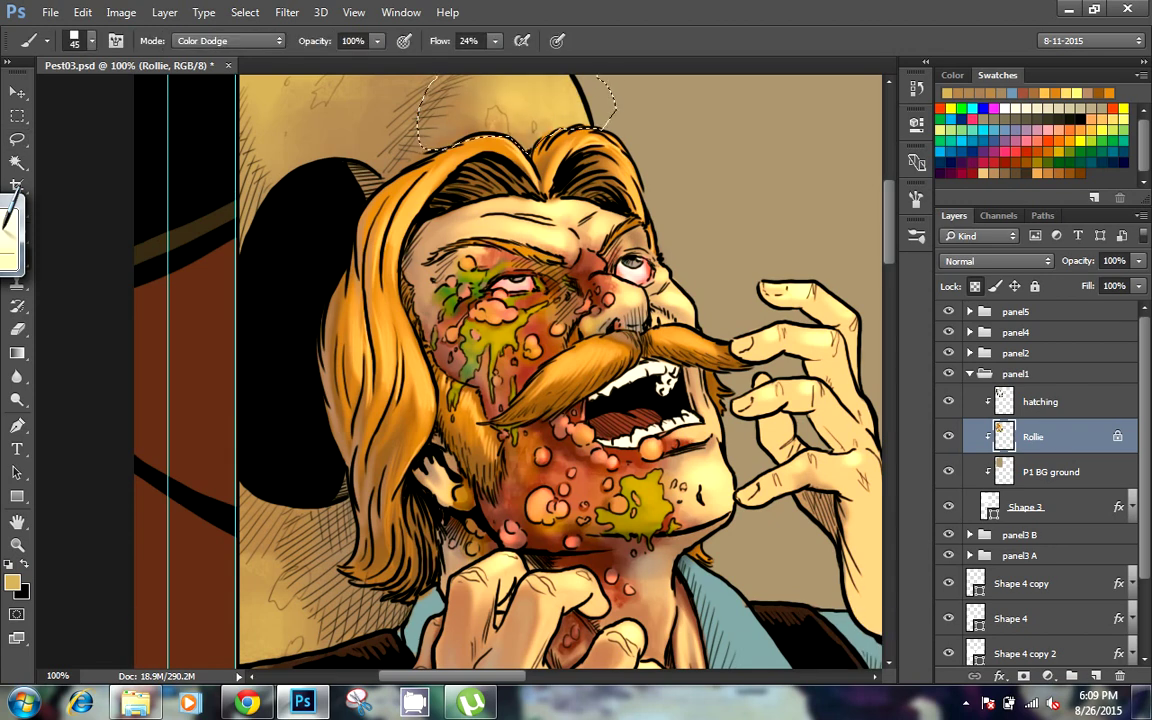
pyautogui.moveTo(440, 100); pyautogui.dragTo(540, 90)
pyautogui.press('2')
# Check the hat highlight, then return the brush to Normal mode at size 8
pyautogui.press('3')
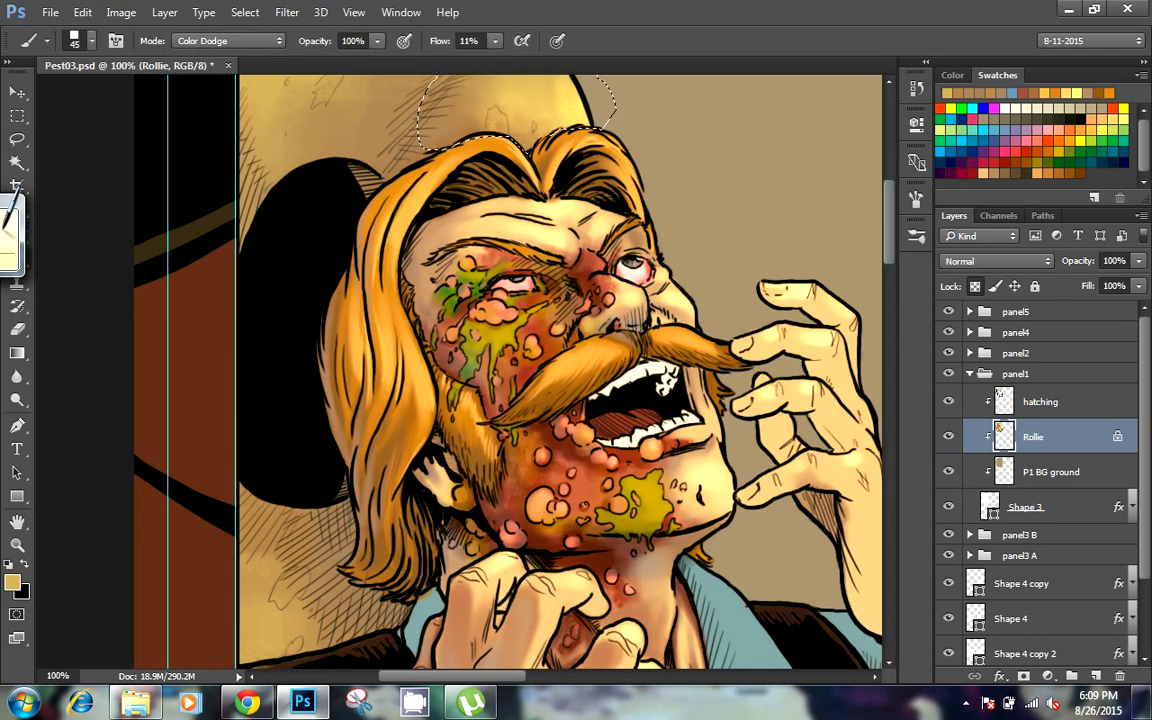
pyautogui.hotkey('ctrl', '-')
pyautogui.hotkey('ctrl', '+')
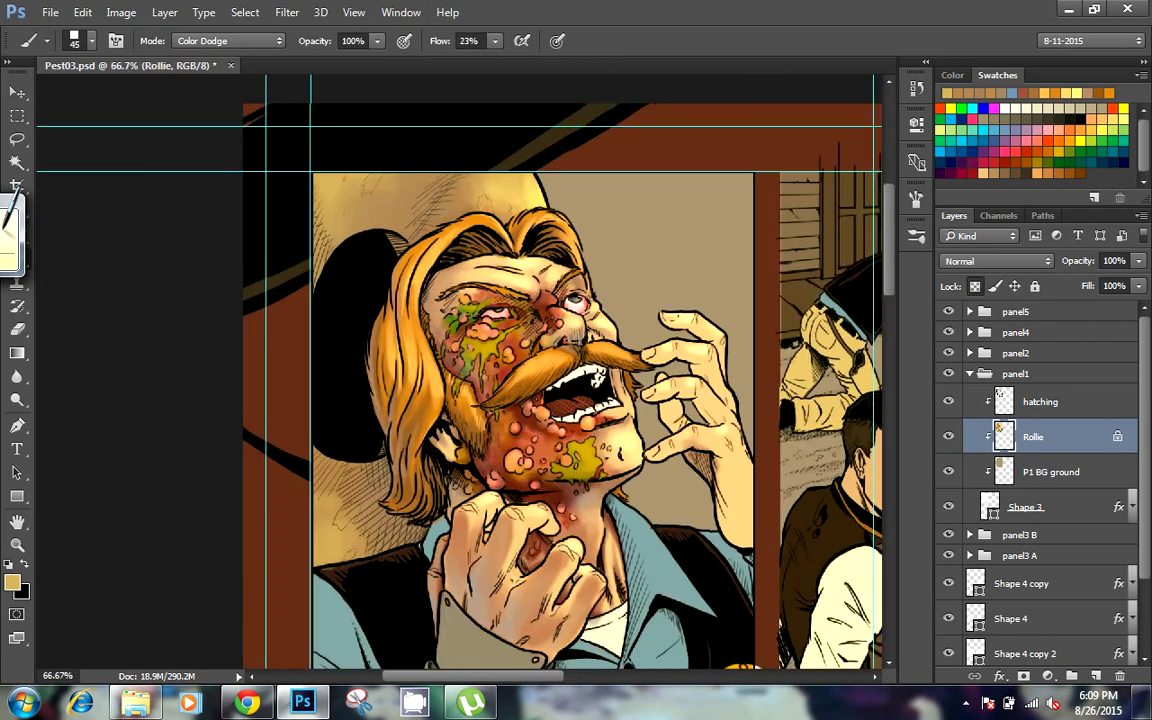
pyautogui.hotkey('ctrl', '+')
pyautogui.hotkey('shift', 'alt', 'n')
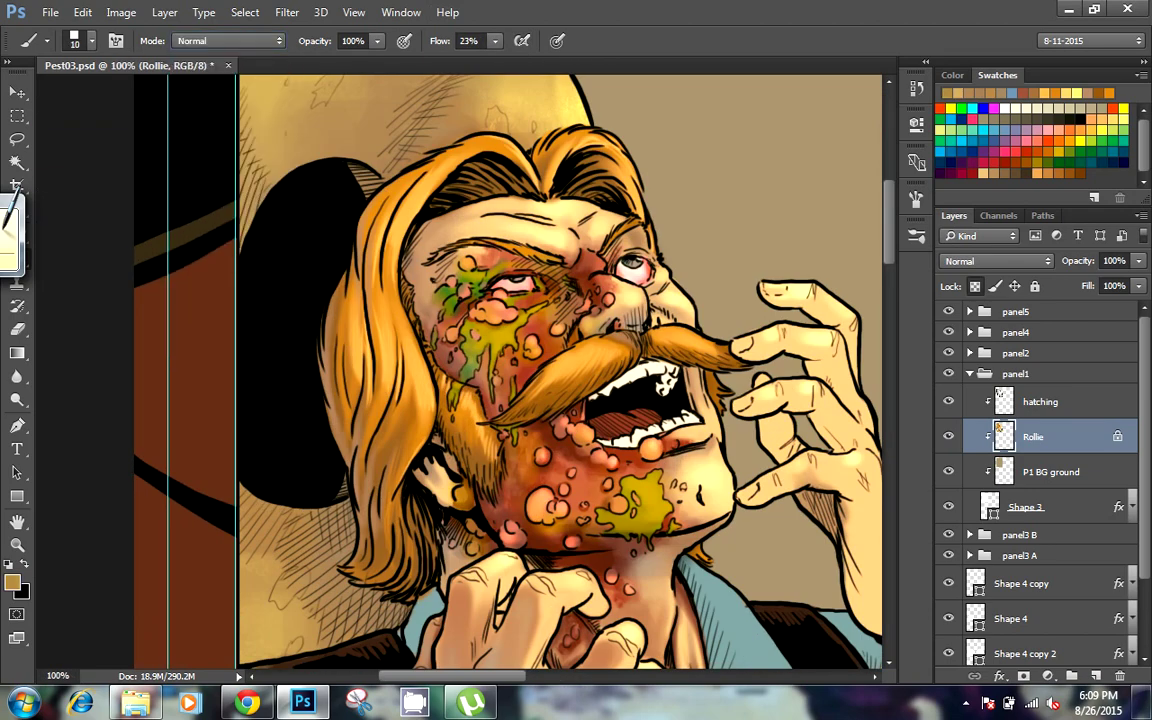
pyautogui.press('[')
pyautogui.press('[')
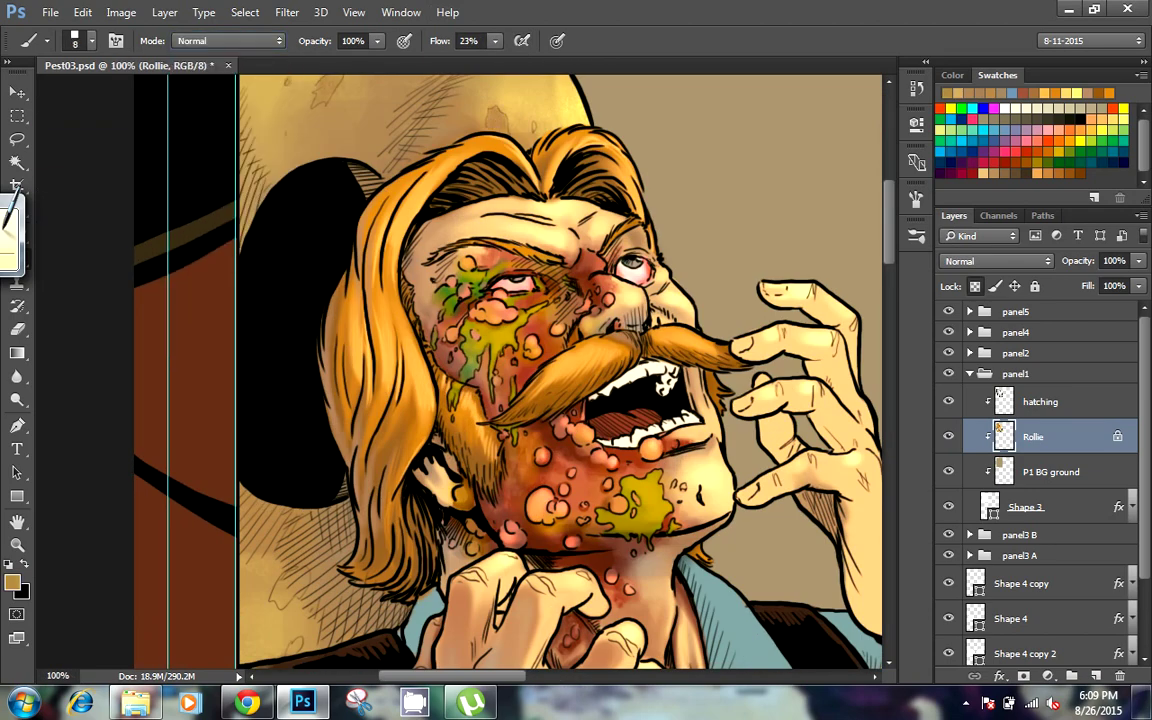
pyautogui.moveTo(500, 400); pyautogui.dragTo(678, 225)
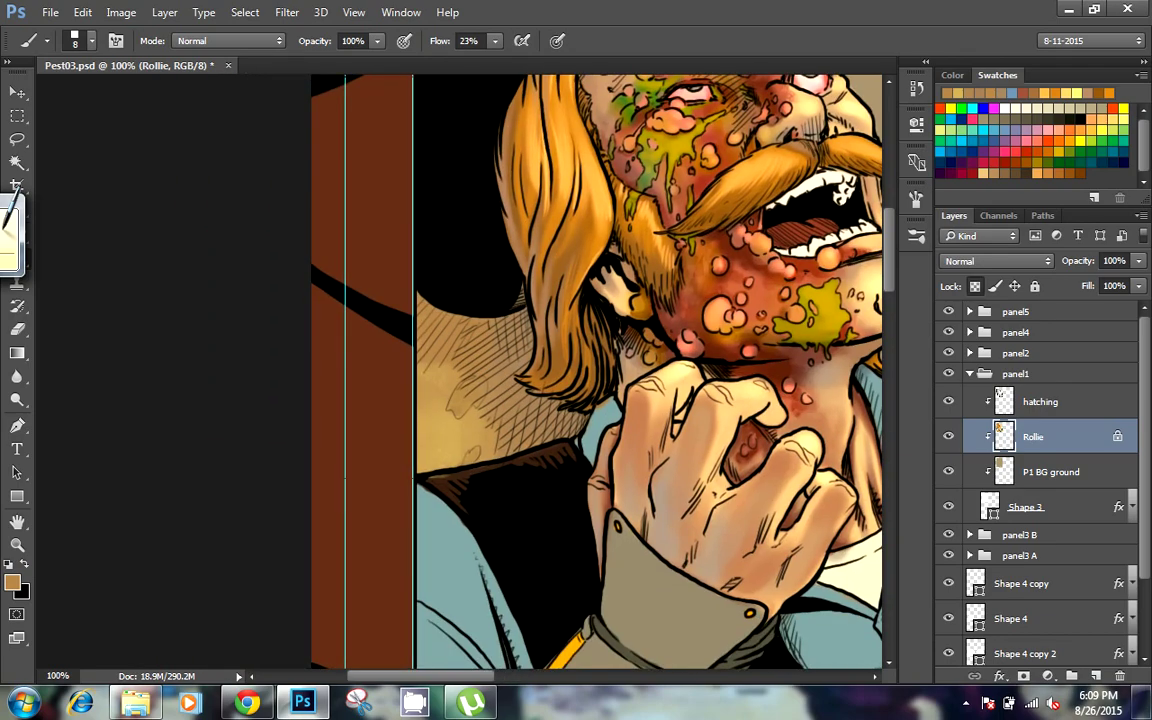
# Pick pale yellow, enlarge the brush to 20, then choose a darker tan-orange
pyautogui.hotkey('ctrl', '-')
pyautogui.hotkey('ctrl', '-')
pyautogui.hotkey('ctrl', '1')
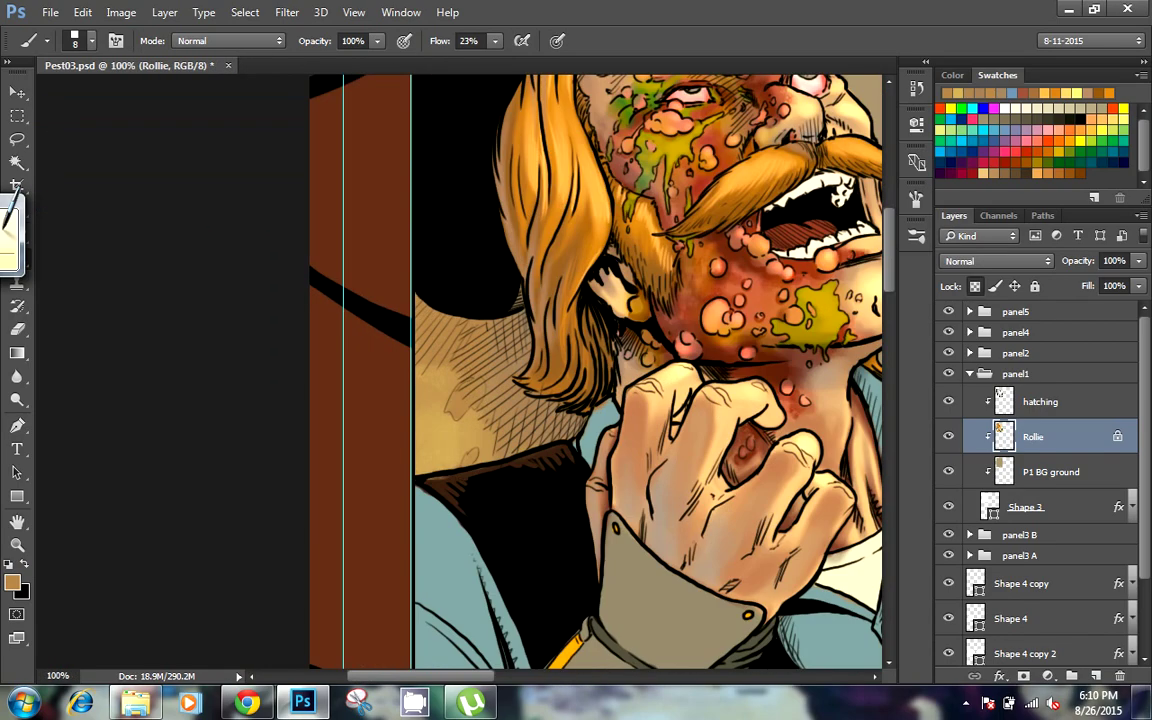
pyautogui.scroll(3, 460, 370)
pyautogui.click(1088, 93)
pyautogui.press(']')
pyautogui.press(']')
pyautogui.press(']')
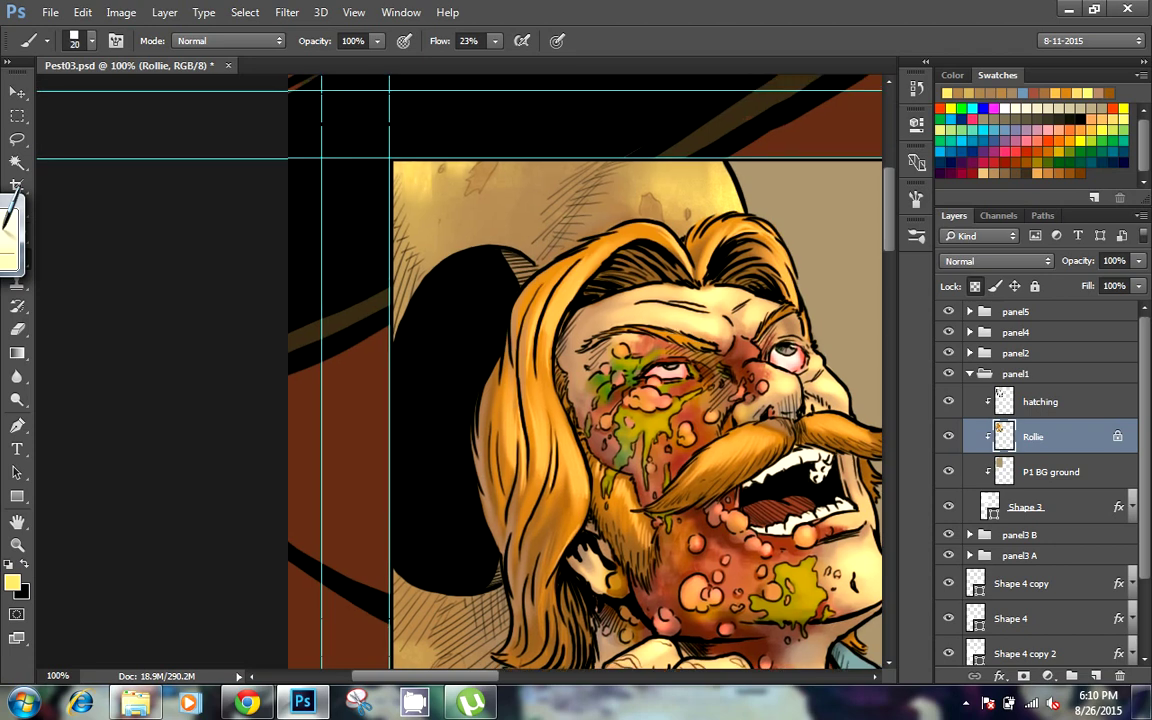
pyautogui.keyDown('alt'); pyautogui.click(410, 165); pyautogui.keyUp('alt')
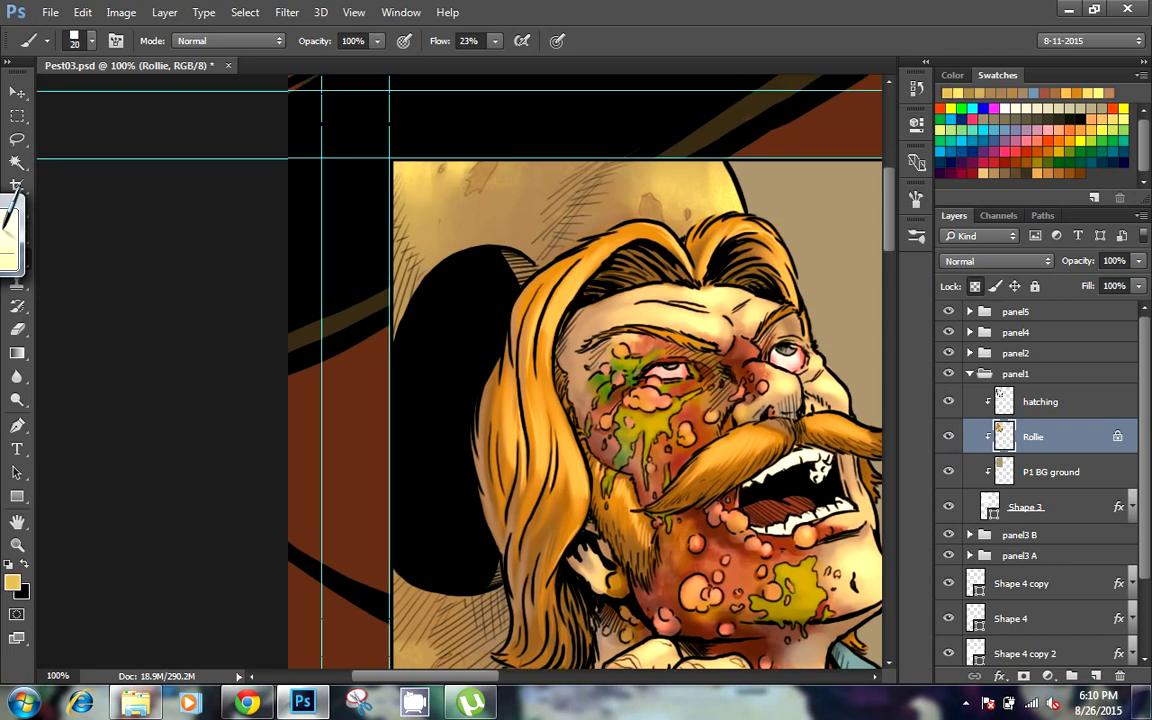
# Zoom out to 33.3% to view the finished panel within the whole comic page
pyautogui.moveTo(367, 665); pyautogui.dragTo(335, 495)
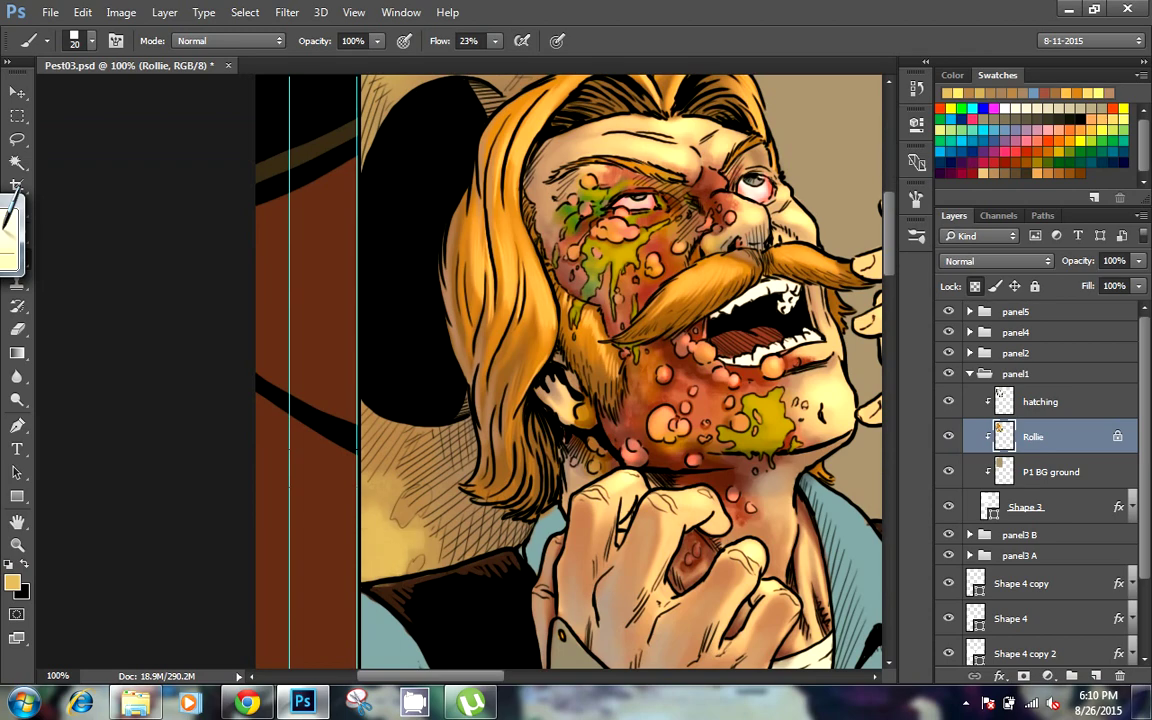
pyautogui.hotkey('ctrl', '-')
pyautogui.hotkey('ctrl', '-')
pyautogui.hotkey('ctrl', '-')
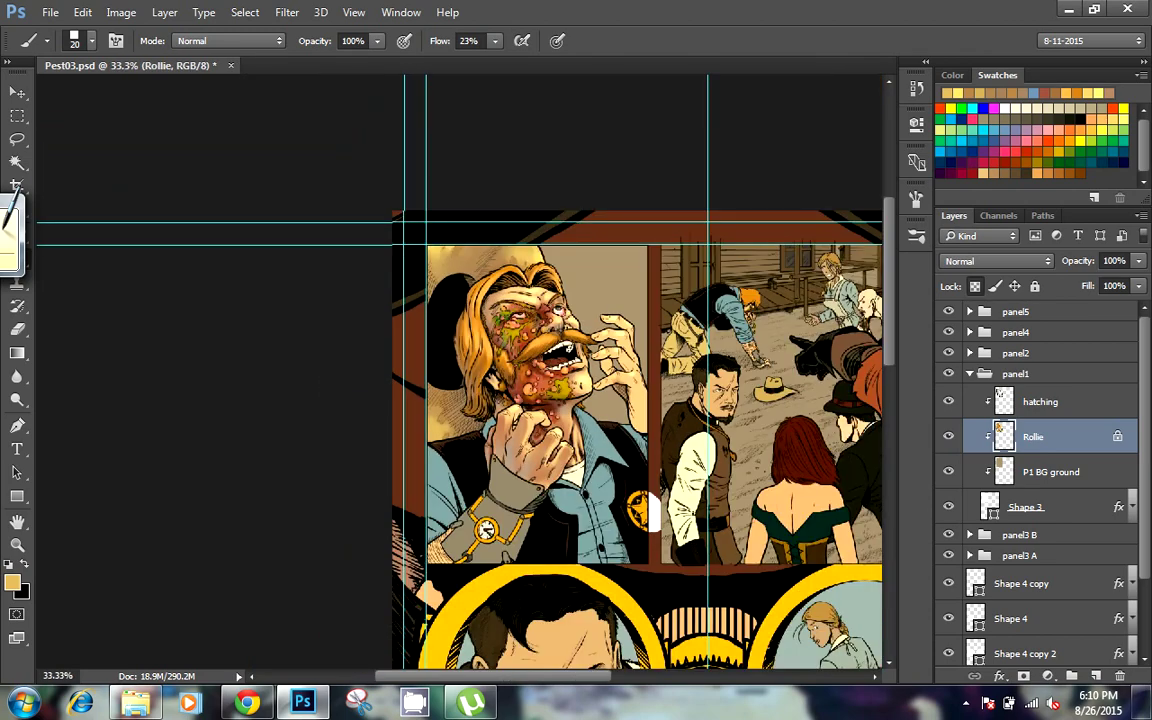
pyautogui.click(965, 703)
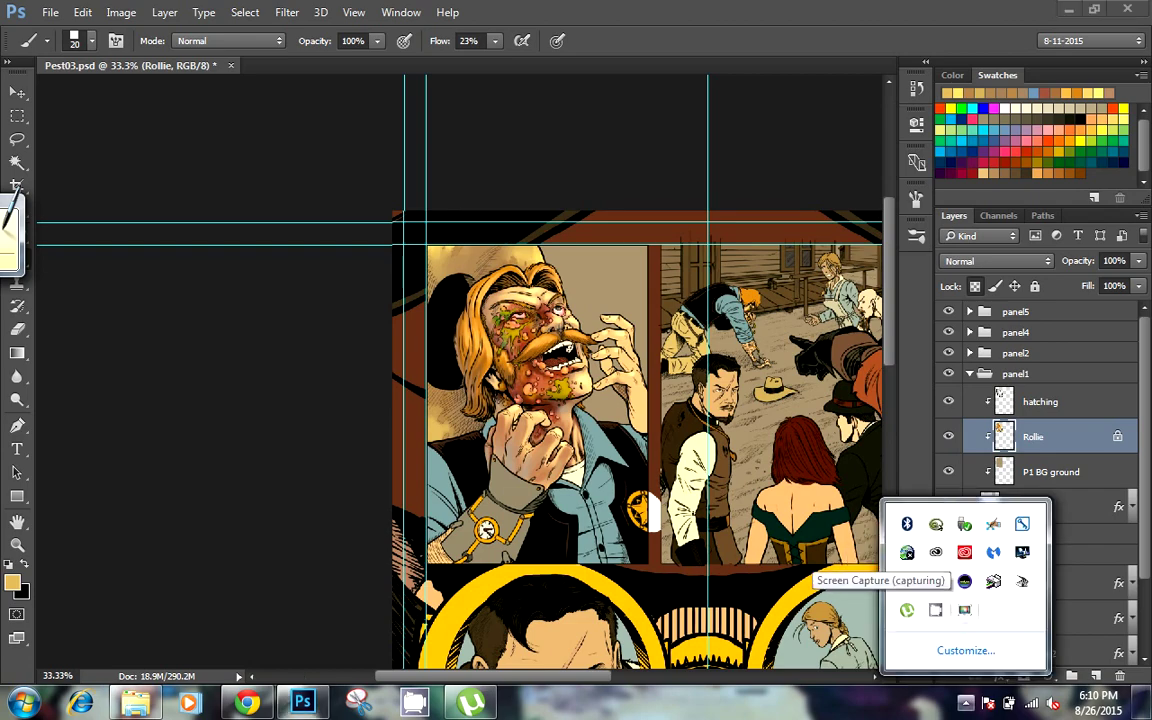